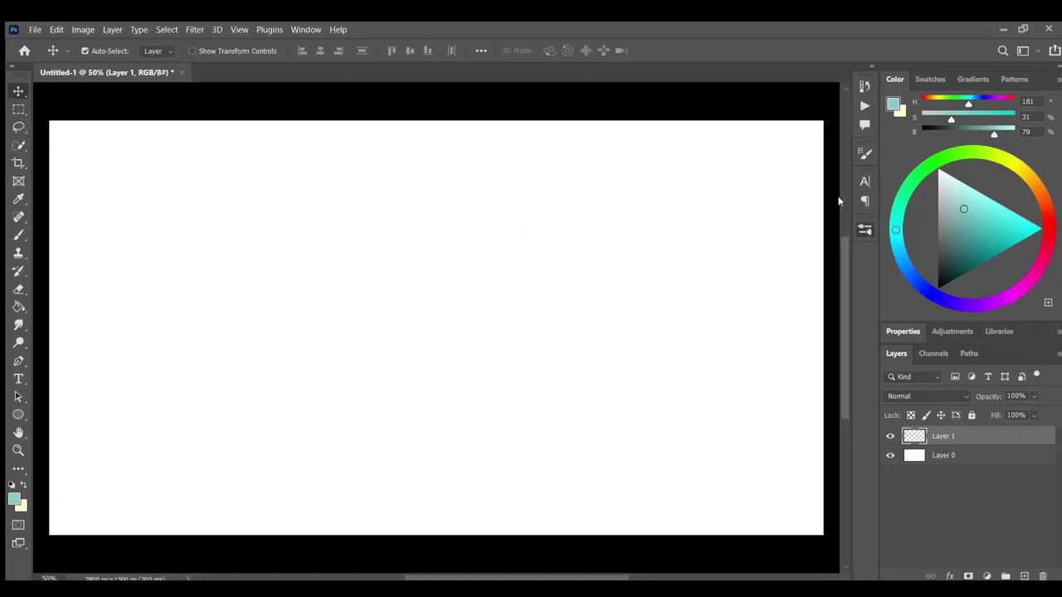
Paint soft cyan sky across the top with a bluer tint at upper left.
key(b)
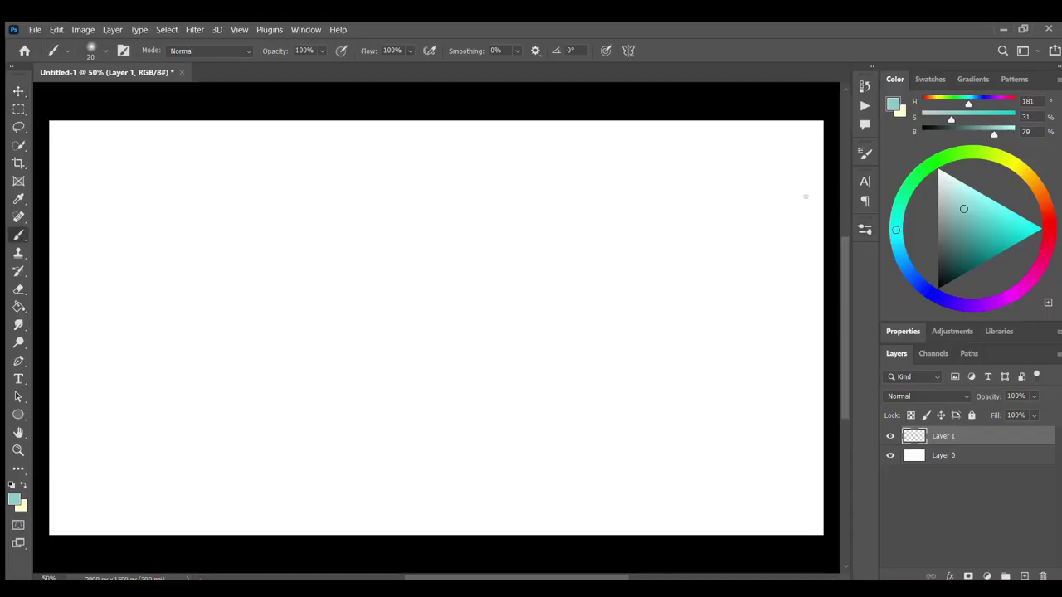
mouse_move(456, 154)
mouse_down()
mouse_move(522, 222)
mouse_move(393, 260)
mouse_move(772, 332)
mouse_up()
click(913, 278)
mouse_move(277, 218)
mouse_down()
mouse_move(114, 178)
mouse_move(399, 174)
mouse_up()
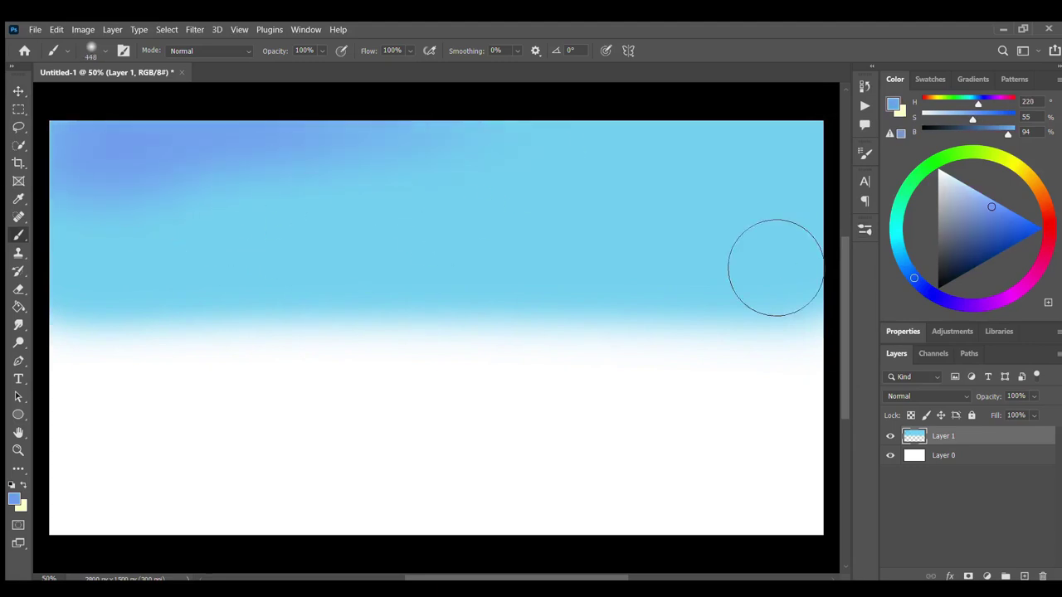
Add a pale yellow glow at right and along the horizon, plus a purple-grey horizon stroke.
click(1023, 170)
click(958, 180)
mouse_move(731, 158)
mouse_down()
mouse_move(822, 249)
mouse_move(581, 241)
mouse_up()
mouse_move(279, 345)
mouse_down()
mouse_move(140, 338)
mouse_move(605, 432)
mouse_up()
click(1024, 576)
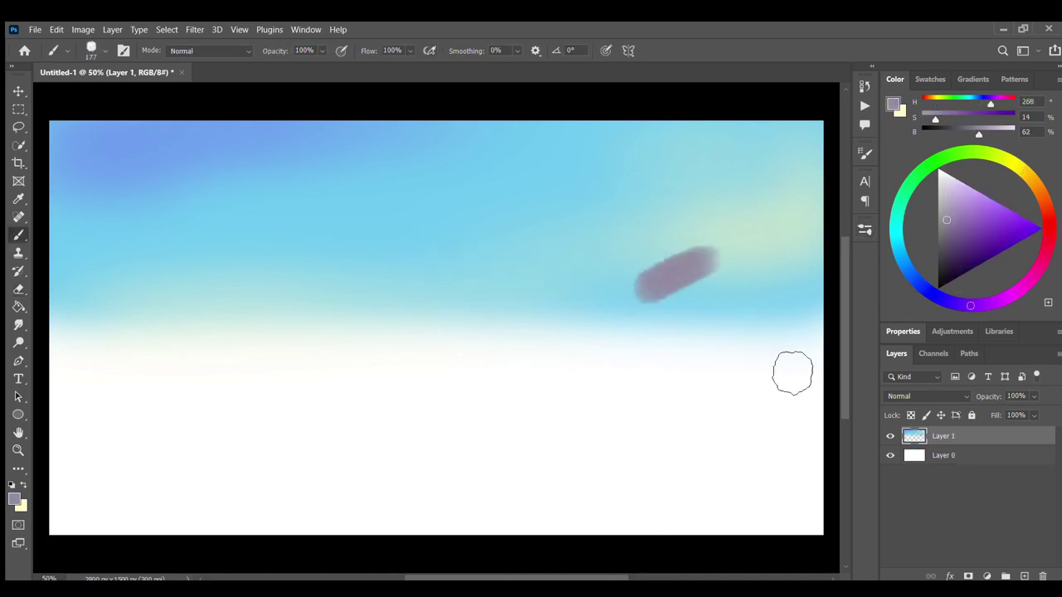
mouse_move(572, 282)
mouse_down()
mouse_move(730, 254)
mouse_move(797, 345)
mouse_up()
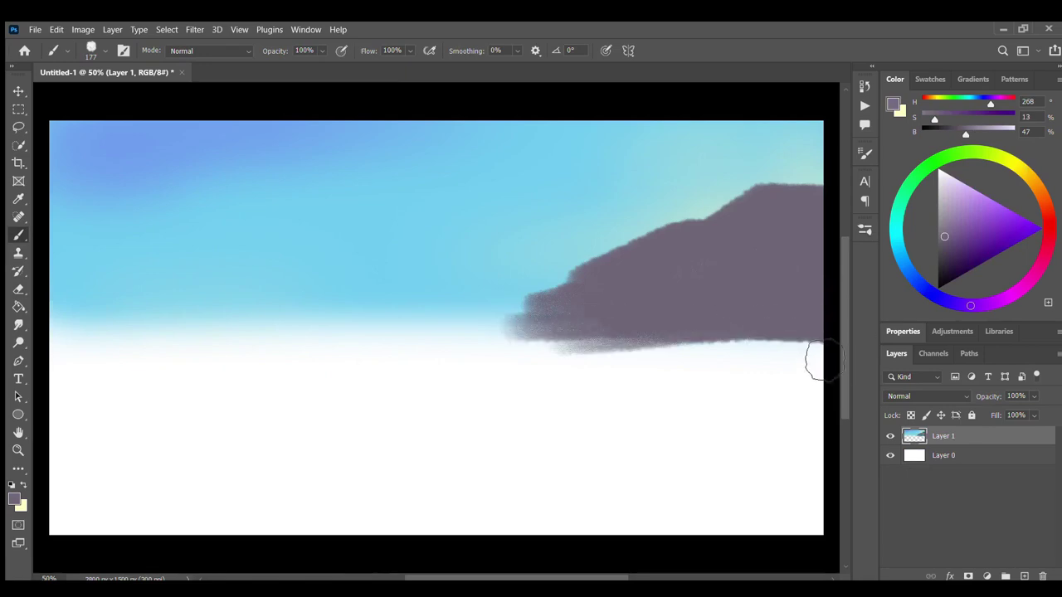
Carve the right purple-grey mountain into a lower peak and paint a left mountain on a new layer.
key(e)
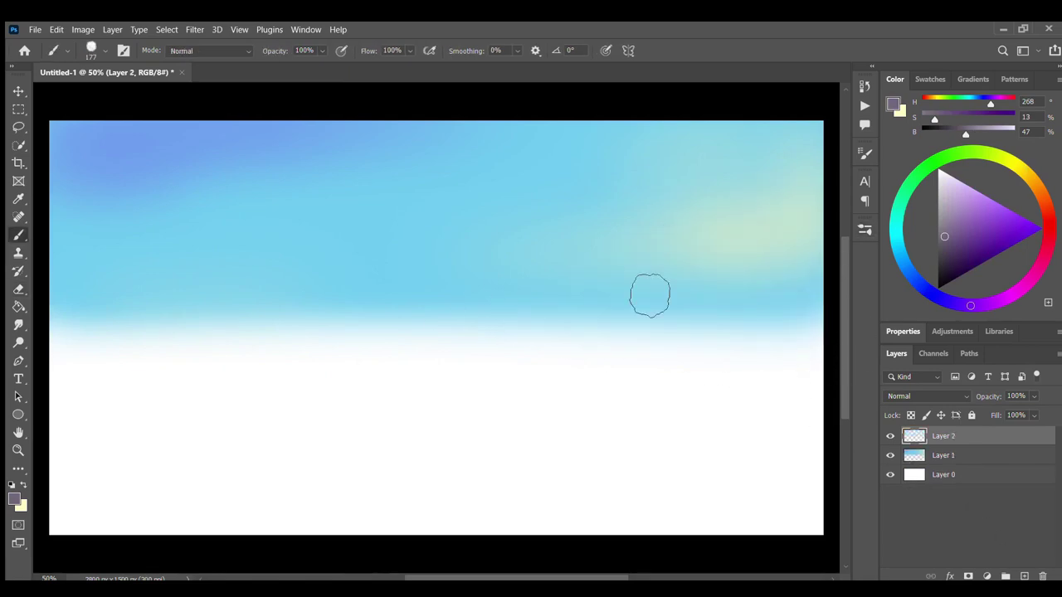
mouse_move(647, 294)
mouse_down()
mouse_move(783, 218)
mouse_move(590, 304)
mouse_move(593, 258)
mouse_up()
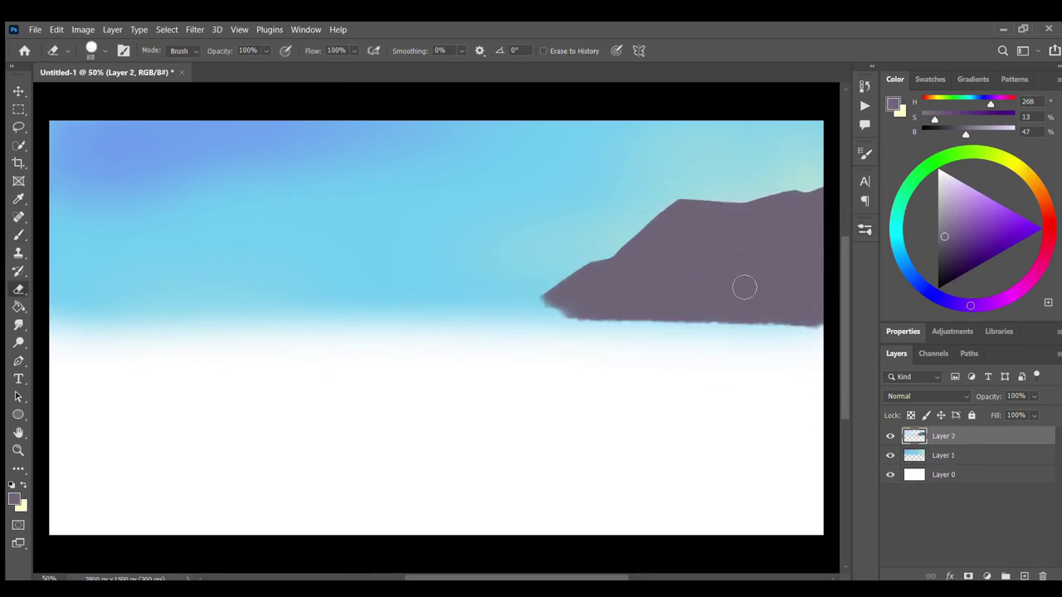
drag(719, 196, 497, 277)
key(ctrl+shift+alt+n)
key(b)
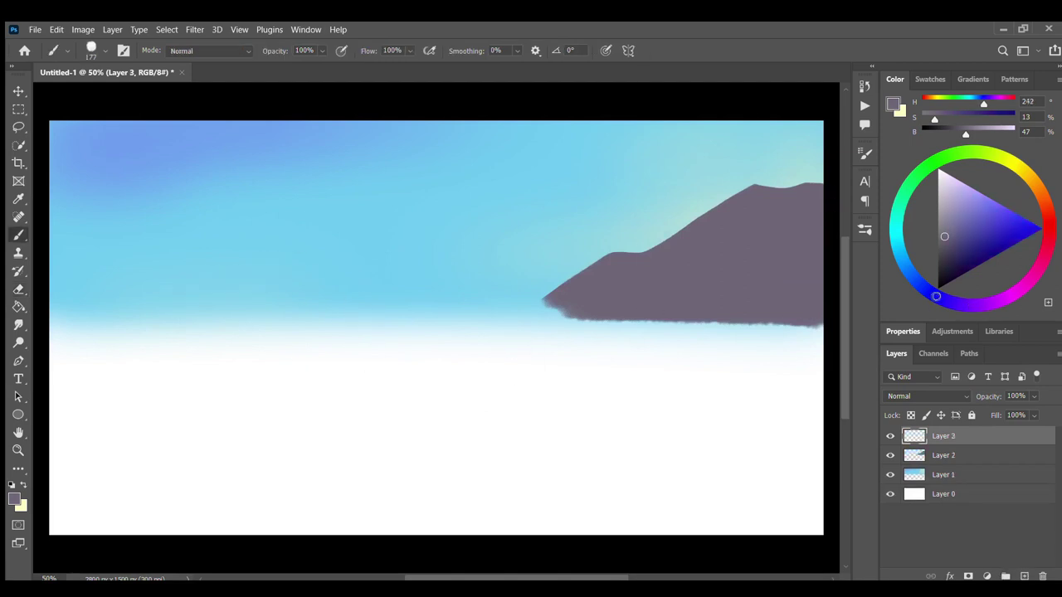
mouse_move(51, 218)
mouse_down()
mouse_move(332, 291)
mouse_move(438, 301)
mouse_move(238, 292)
mouse_move(325, 368)
mouse_move(349, 415)
mouse_up()
Scale the right mountain down to about 82%.
click(943, 455)
key(ctrl+t)
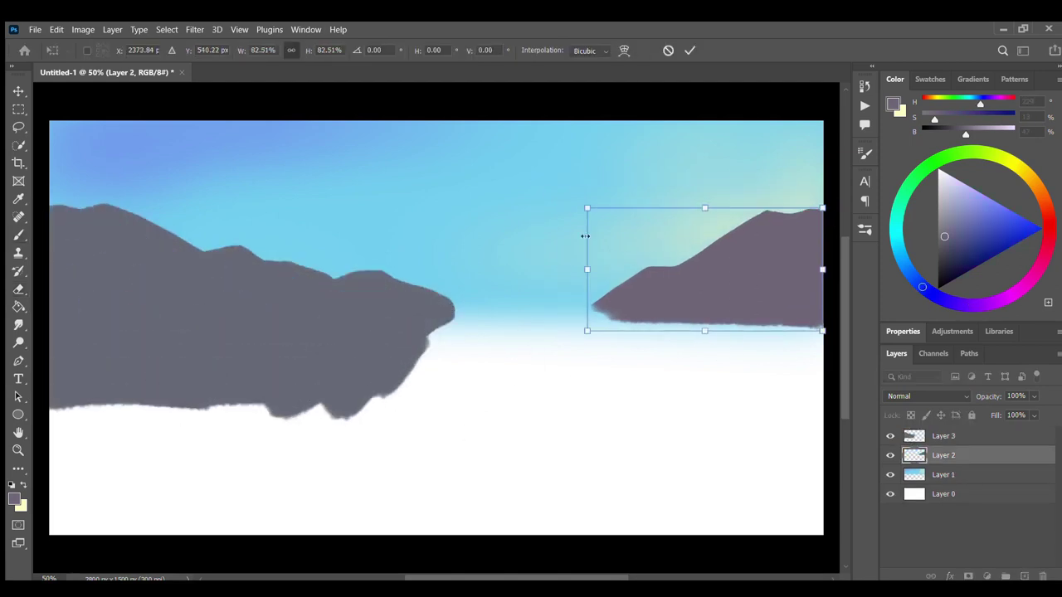
drag(542, 180, 612, 199)
key(Return)
Paint a lilac distant range behind the left mountains on a new layer, stretched toward the centre.
key(ctrl+shift+alt+n)
mouse_move(187, 237)
mouse_down()
mouse_move(282, 220)
mouse_move(191, 240)
mouse_up()
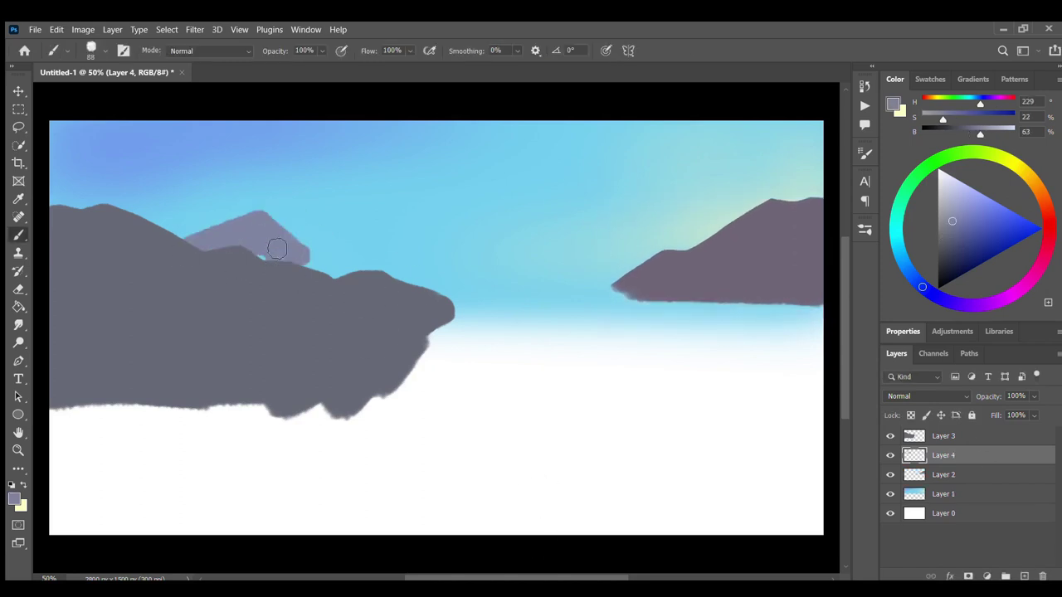
drag(249, 224, 465, 274)
key(ctrl+t)
drag(562, 257, 507, 266)
key(Return)
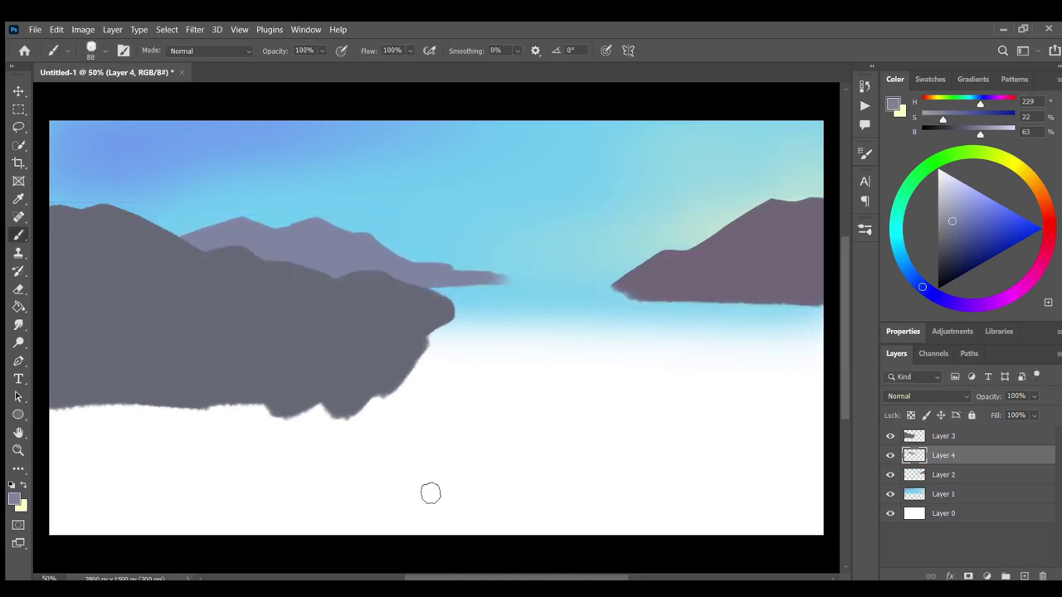
On a new top layer, paint a muted purple hill over the lower-left slopes down to the shoreline.
click(944, 436)
key(ctrl+shift+alt+n)
click(1041, 194)
click(959, 304)
click(948, 242)
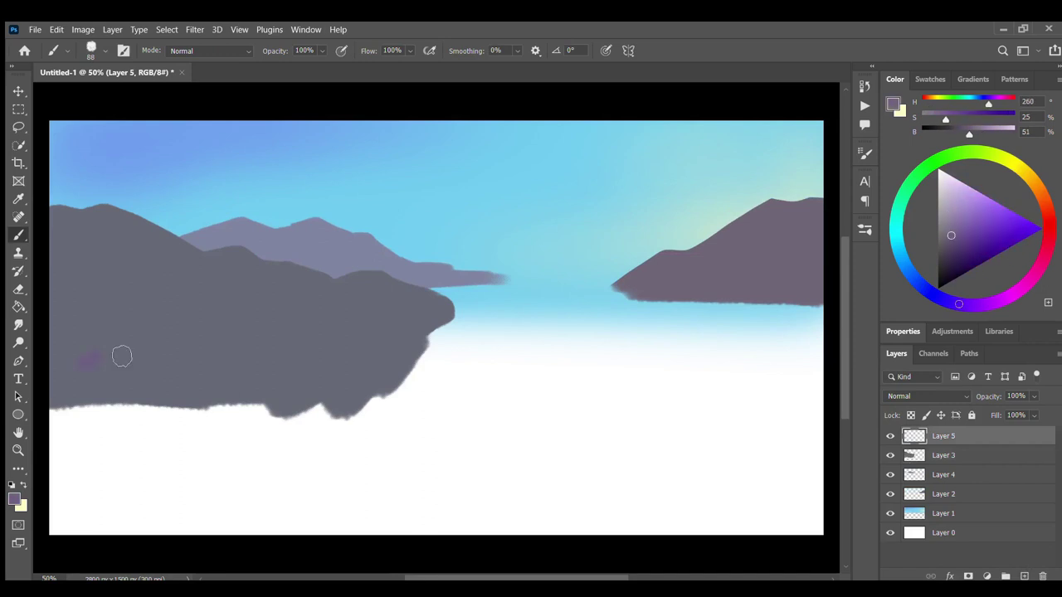
drag(63, 347, 392, 407)
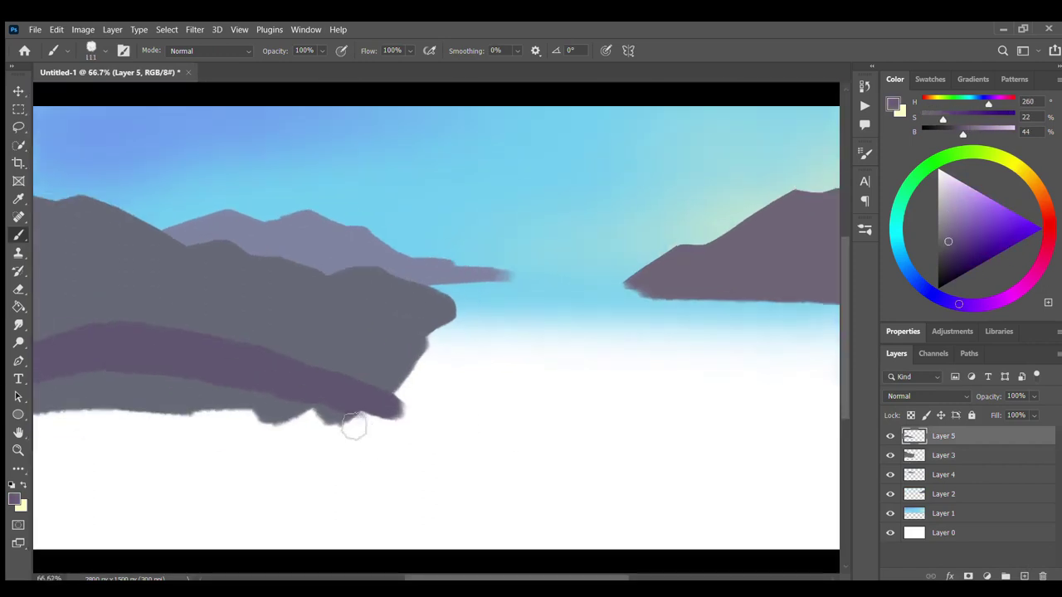
mouse_move(74, 349)
mouse_down()
mouse_move(291, 396)
mouse_move(341, 439)
mouse_up()
On a new layer, paint a wide grey shore band and a light-grey hill tinted warm beige.
key(ctrl+shift+alt+n)
click(938, 211)
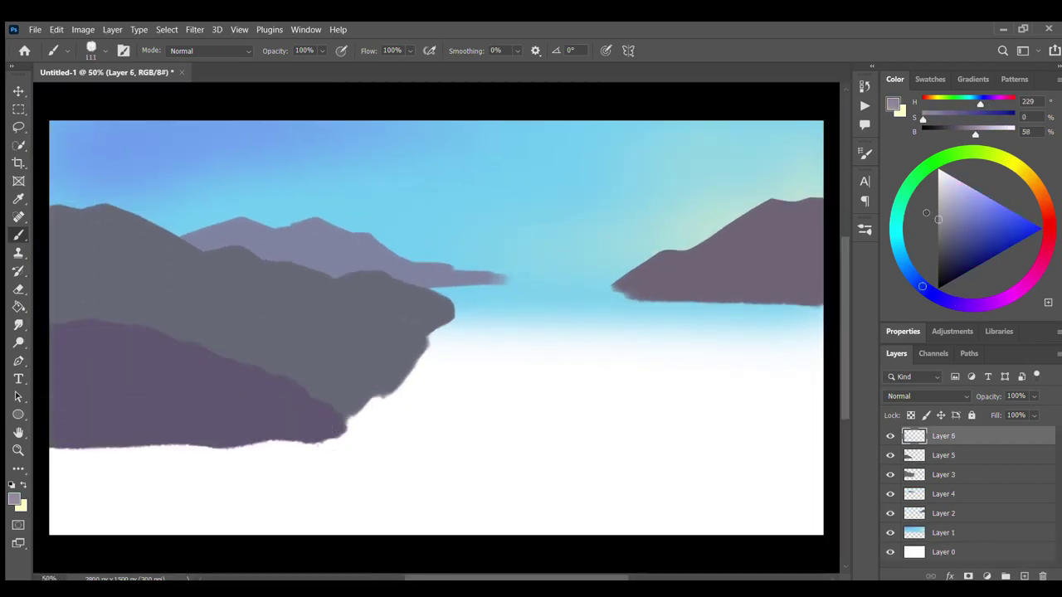
mouse_move(58, 448)
mouse_down()
mouse_move(349, 431)
mouse_move(545, 368)
mouse_move(633, 426)
mouse_move(550, 490)
mouse_up()
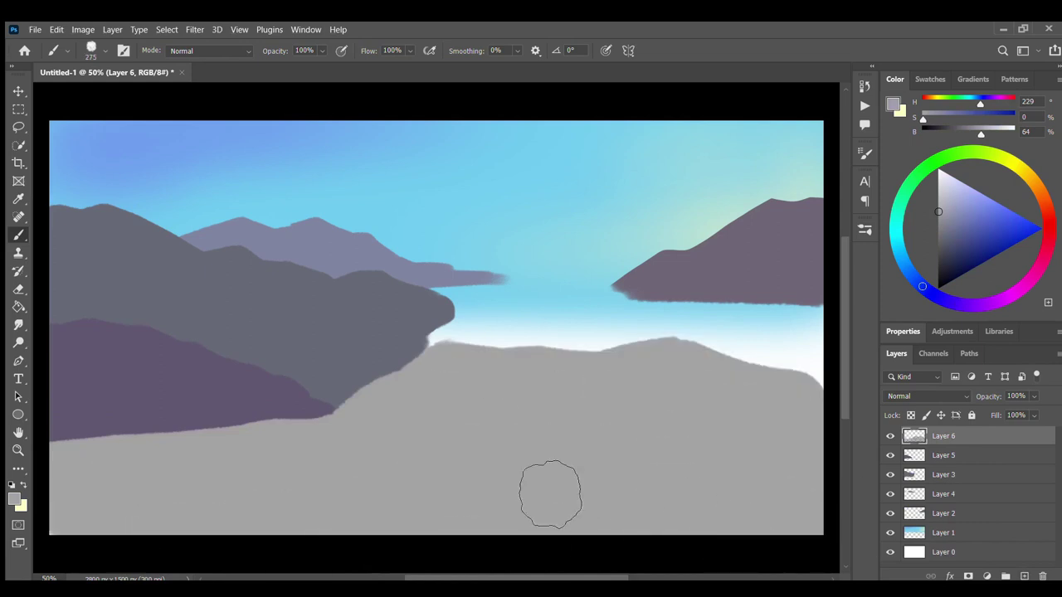
mouse_move(355, 412)
mouse_down()
mouse_move(344, 426)
mouse_move(379, 356)
mouse_move(438, 284)
mouse_move(558, 392)
mouse_move(688, 279)
mouse_move(581, 431)
mouse_up()
alt+click(470, 273)
drag(566, 279, 690, 408)
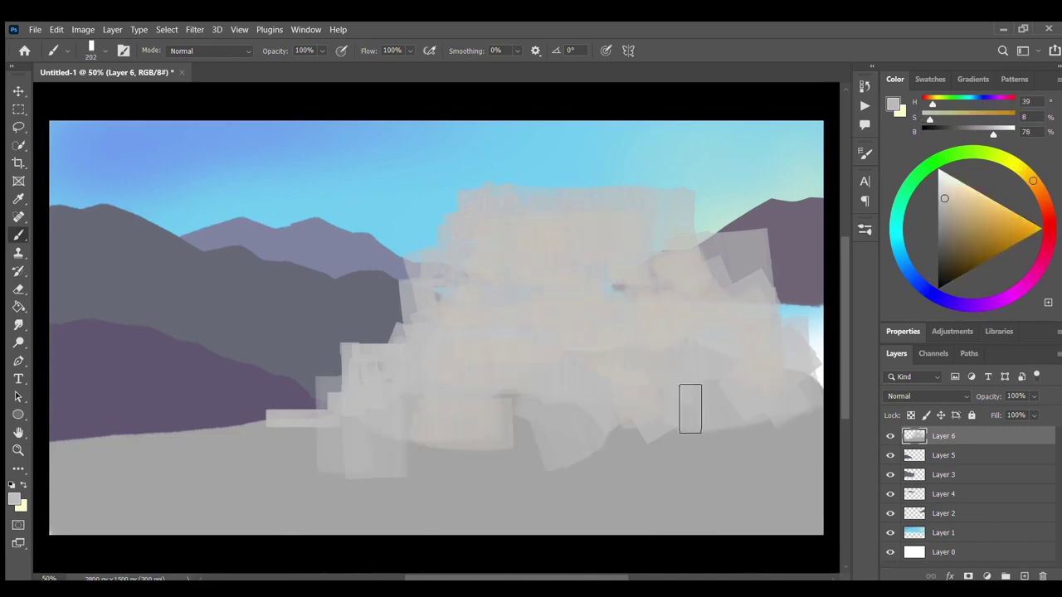
Scatter brown spots over the hill shape on a new layer with a scatter brush, then deselect.
key(period)
click(688, 440)
ctrl+click(913, 436)
key(ctrl+shift+alt+n)
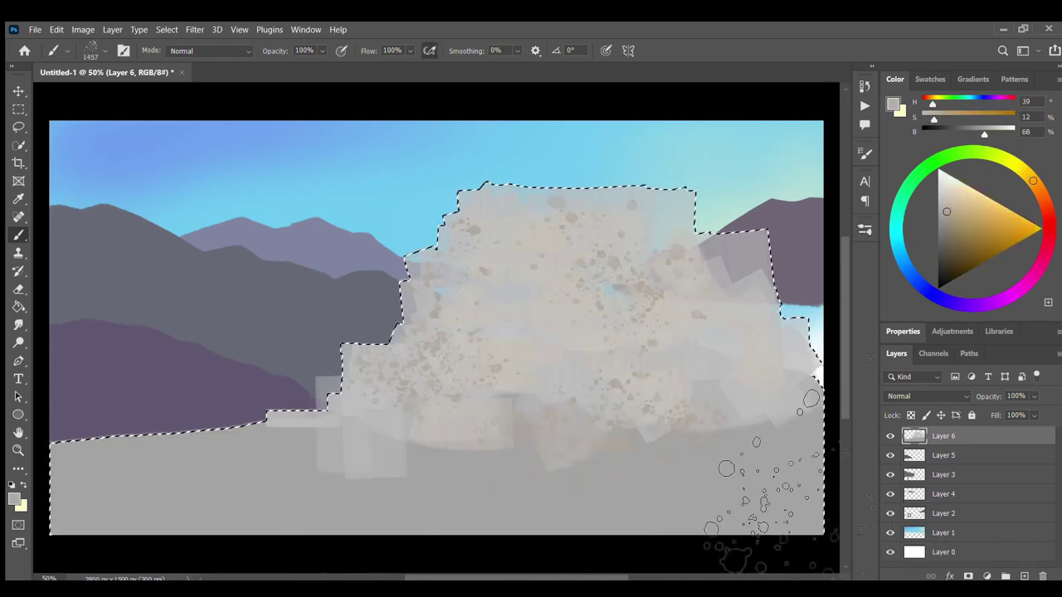
drag(566, 400, 518, 220)
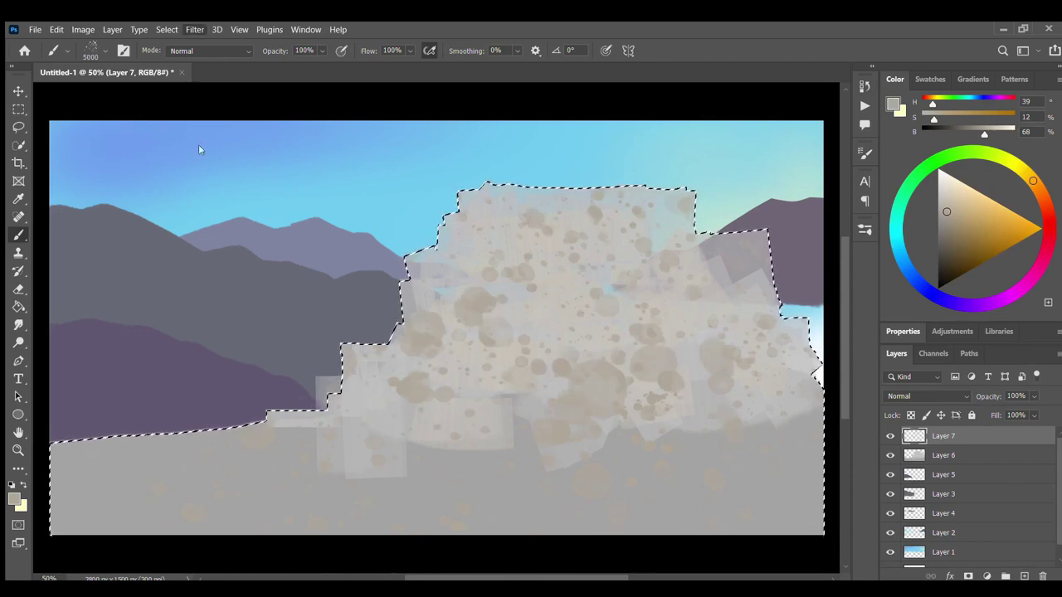
key(m)
key(ctrl+d)
Group both hill layers into Group 1 and add a new layer above Layer 5.
shift+click(953, 453)
key(ctrl+g)
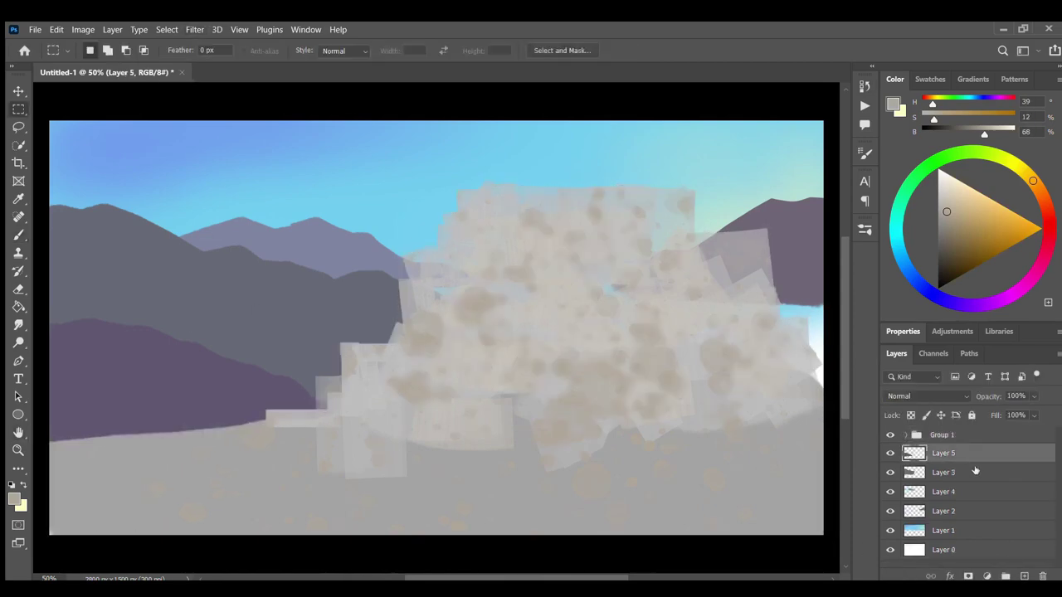
key(b)
key(ctrl+shift+alt+n)
With a dark brown-grey 5 px brush, sketch house outlines and rooftops down the hill.
alt+click(789, 391)
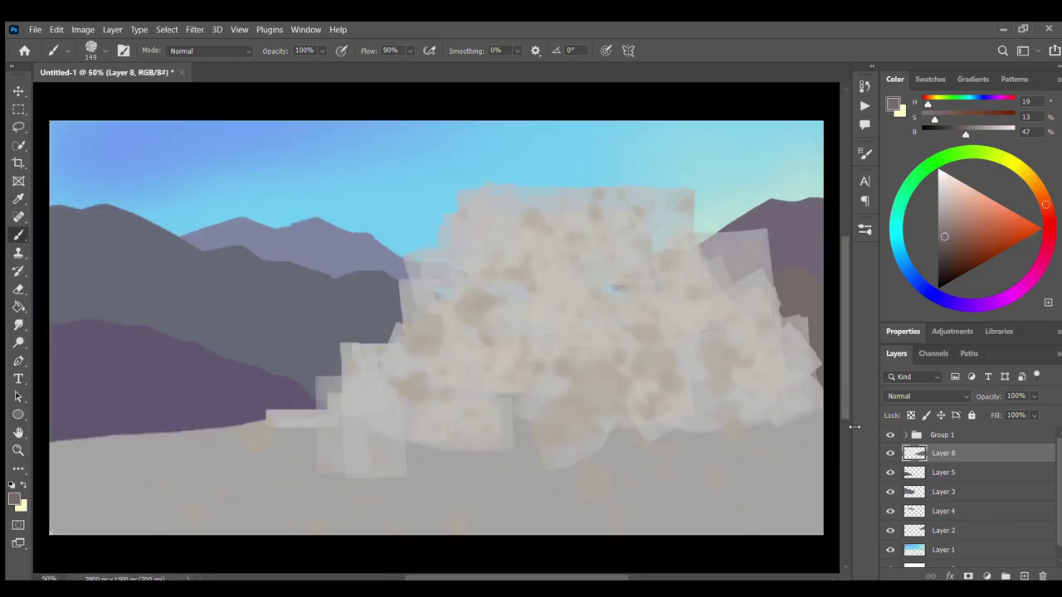
key(bracketleft)
key(bracketleft)
key(bracketleft)
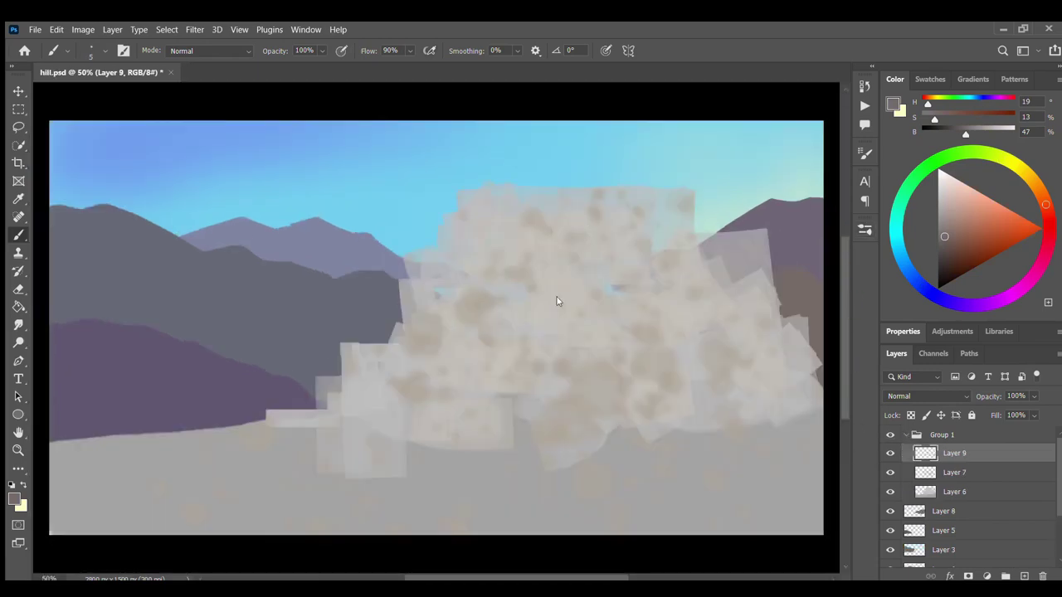
drag(951, 251, 948, 263)
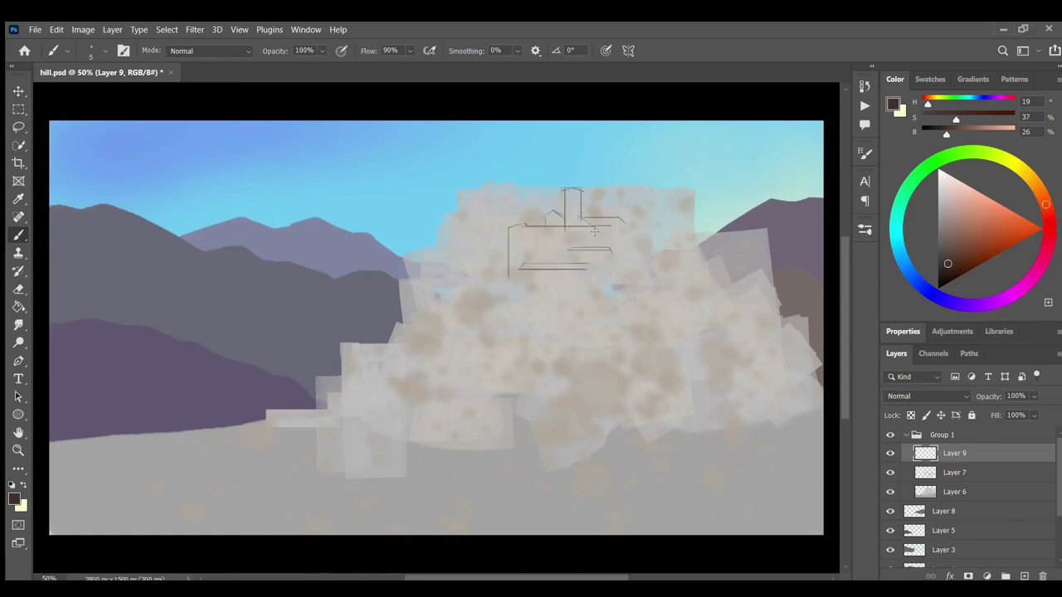
mouse_move(651, 236)
mouse_down()
mouse_move(651, 257)
mouse_move(661, 257)
mouse_up()
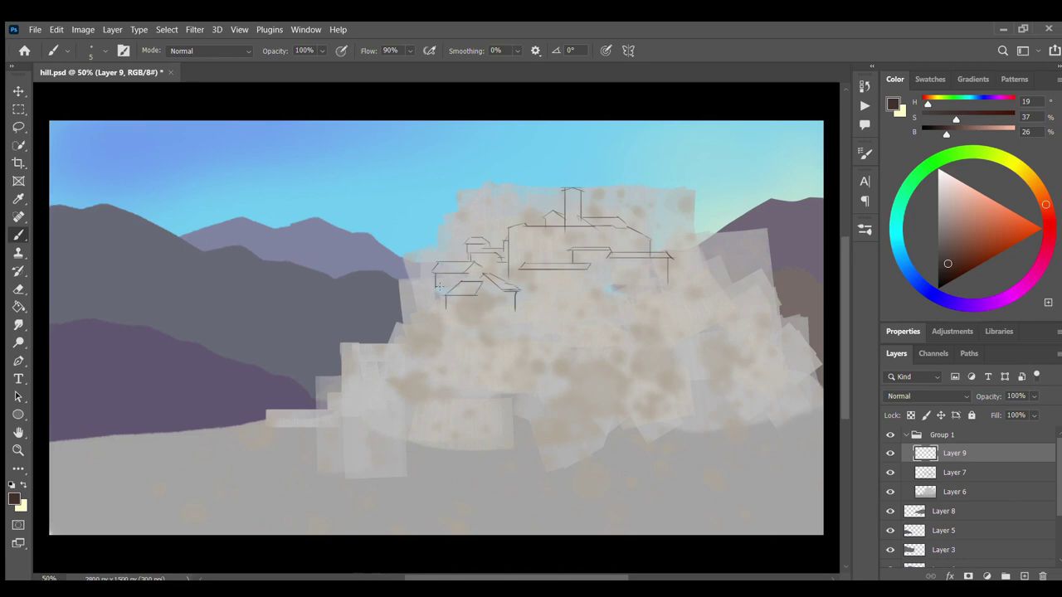
drag(402, 304, 514, 312)
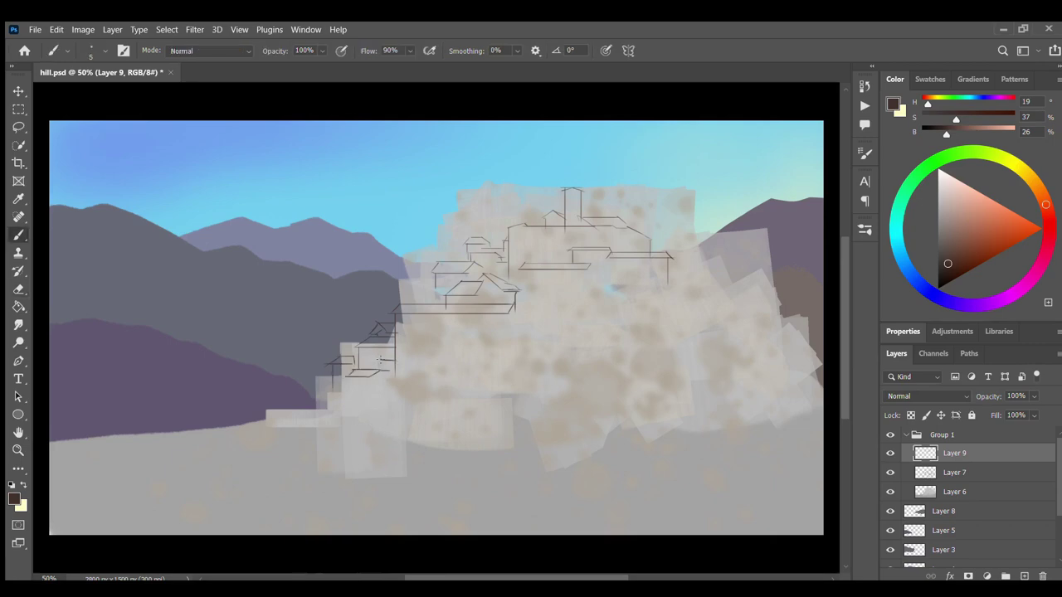
drag(445, 291, 398, 291)
mouse_move(526, 340)
mouse_down()
mouse_move(553, 340)
mouse_move(517, 347)
mouse_move(599, 347)
mouse_move(665, 320)
mouse_up()
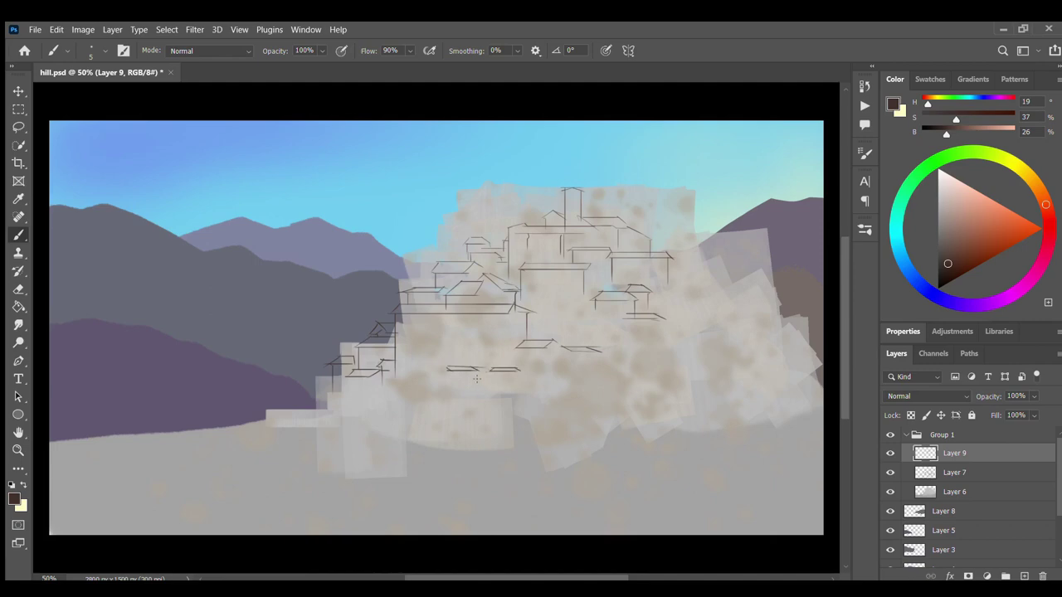
drag(468, 382, 503, 381)
mouse_move(464, 379)
mouse_down()
mouse_move(418, 383)
mouse_move(423, 418)
mouse_up()
Sketch lower house walls, rooftops, a ledge with posts, and roofs on the town's right side.
mouse_move(422, 398)
mouse_down()
mouse_move(372, 399)
mouse_move(388, 387)
mouse_up()
drag(425, 402, 367, 405)
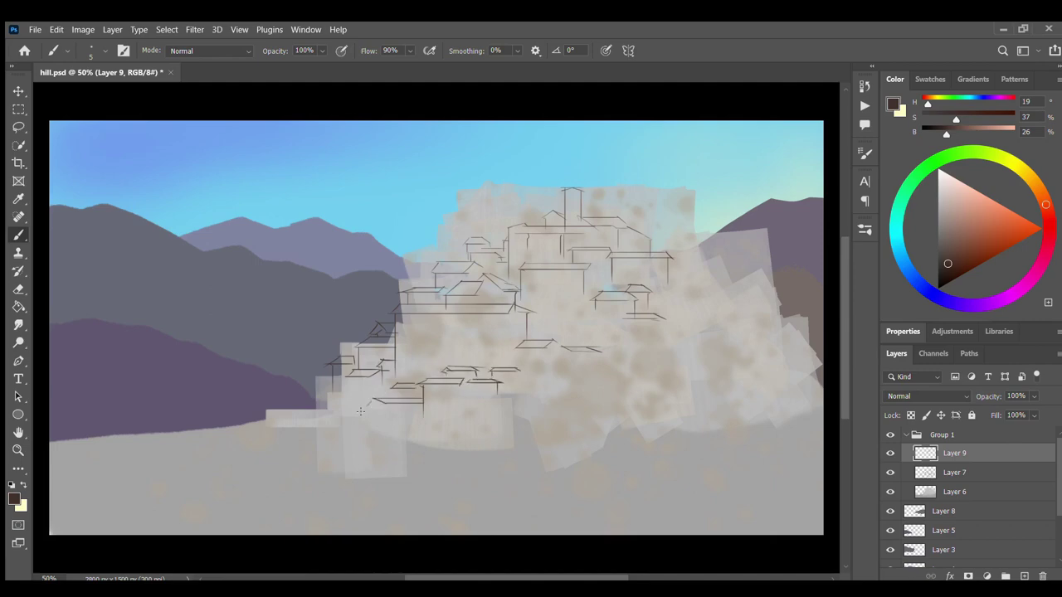
drag(474, 396, 544, 396)
drag(518, 408, 538, 409)
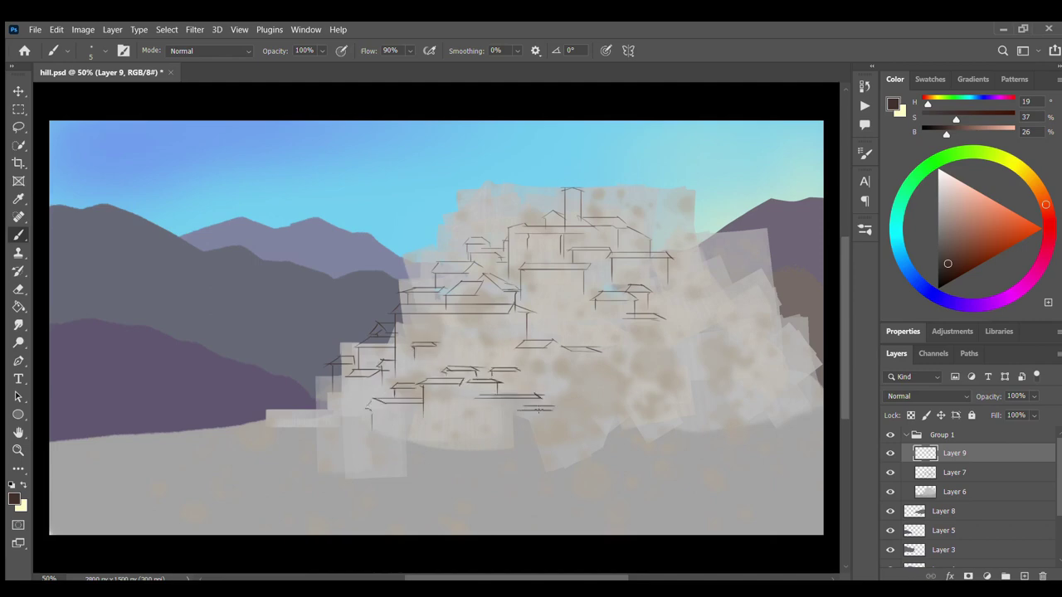
drag(593, 383, 637, 385)
mouse_move(629, 385)
mouse_down()
mouse_move(629, 408)
mouse_move(639, 408)
mouse_up()
drag(636, 410, 635, 419)
drag(597, 415, 598, 425)
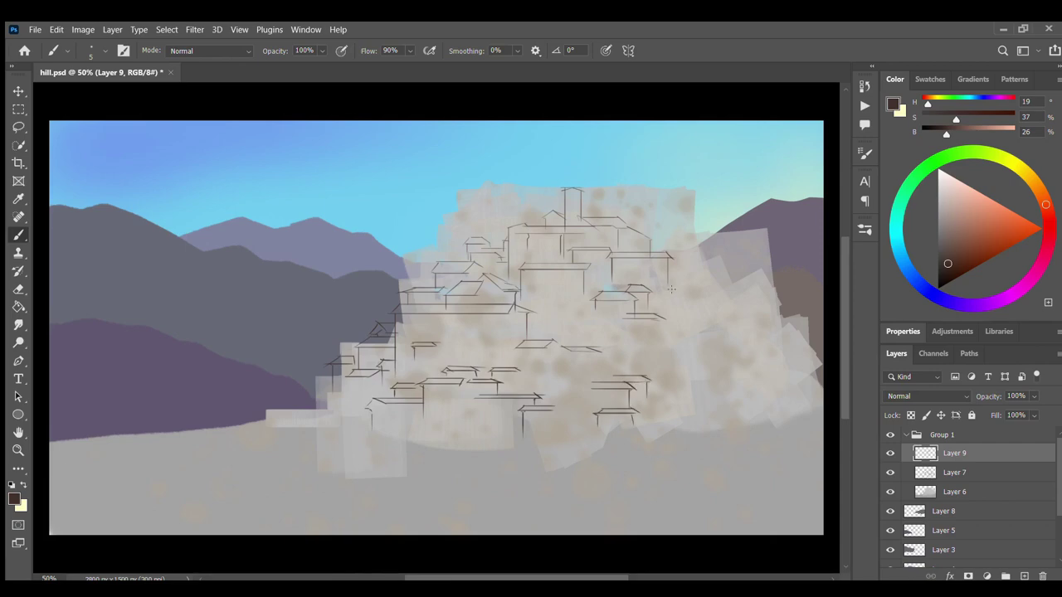
drag(676, 295, 733, 302)
drag(665, 305, 731, 306)
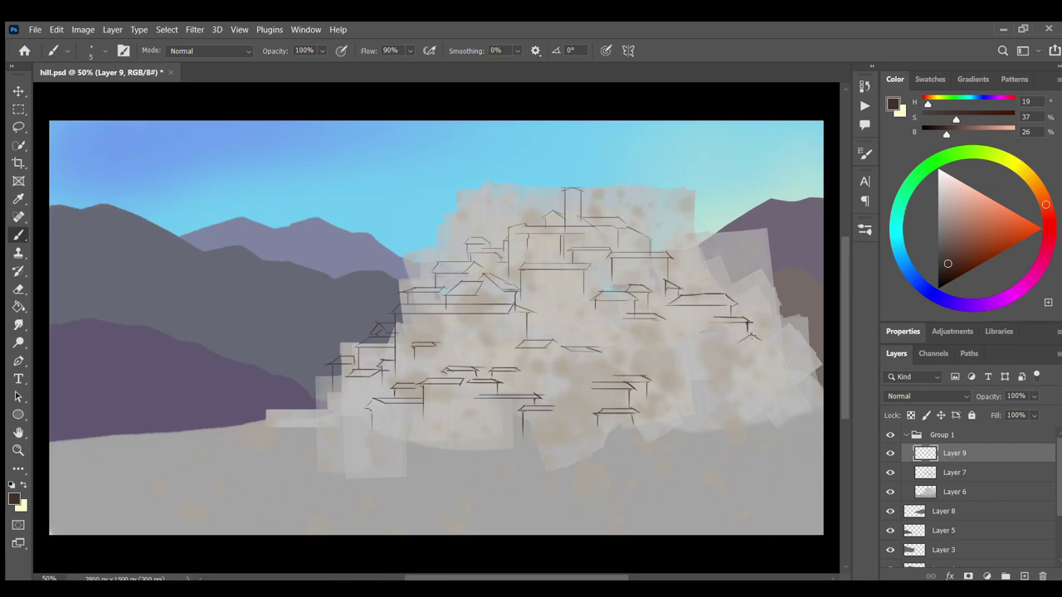
drag(757, 355, 780, 361)
drag(783, 368, 770, 384)
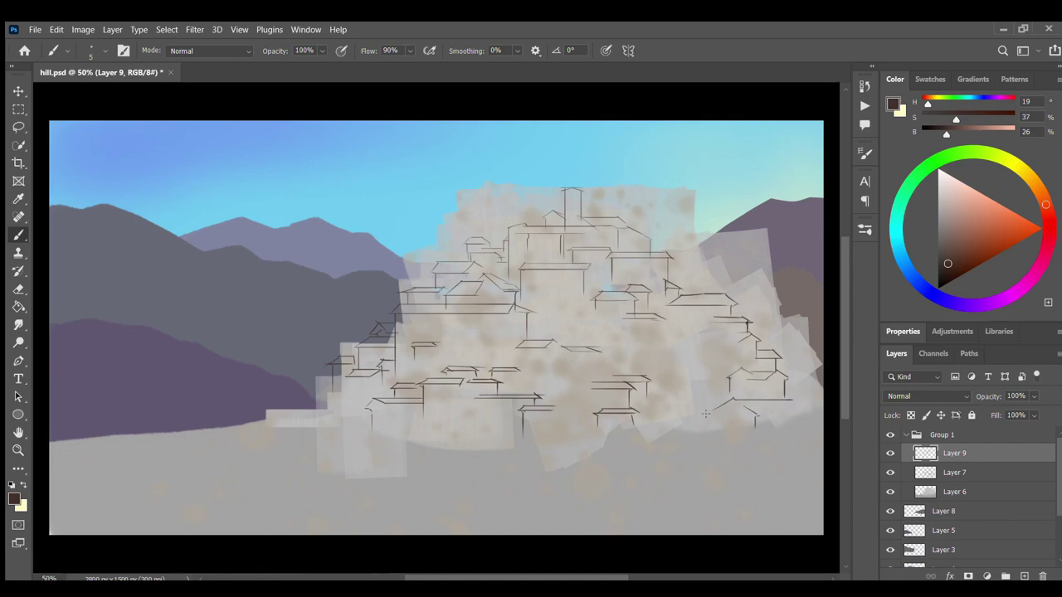
Shrink the village sketch slightly, shift it right, and add horizontal lines across the lower village.
key(ctrl+t)
mouse_move(798, 443)
mouse_down()
mouse_move(735, 391)
mouse_move(788, 392)
mouse_up()
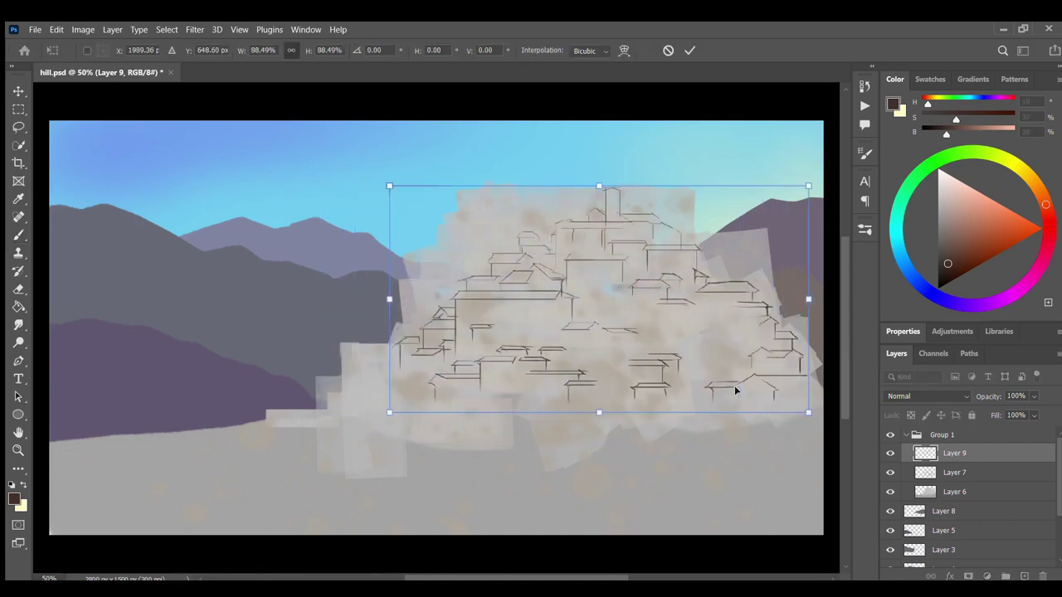
key(Return)
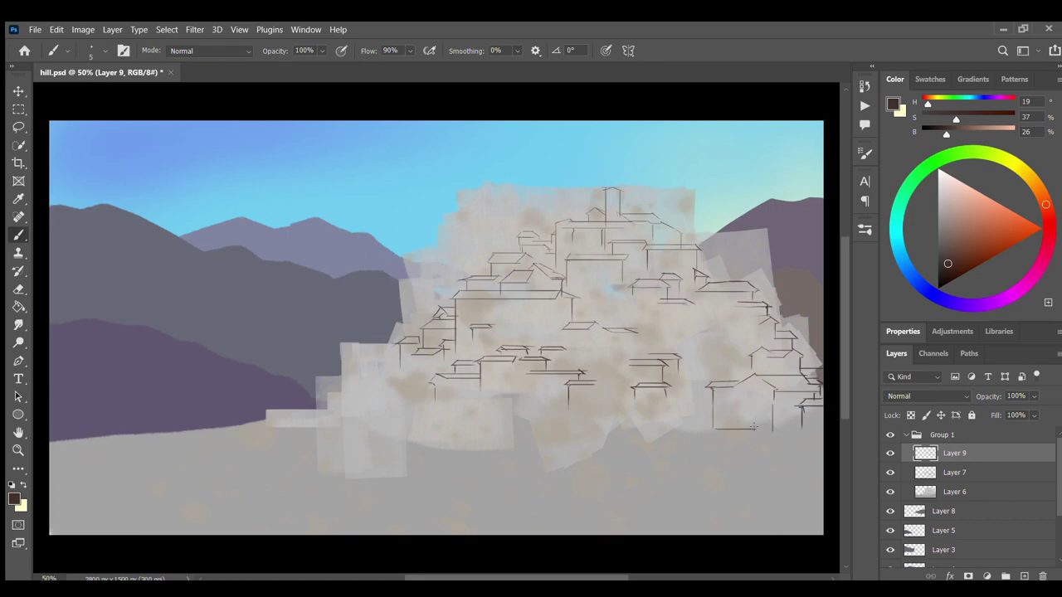
drag(429, 402, 535, 398)
drag(487, 421, 702, 417)
drag(598, 427, 704, 426)
drag(661, 402, 709, 402)
Add a small roofline and wall on the left building and base lines under the right buildings.
mouse_move(346, 371)
mouse_down()
mouse_move(411, 370)
mouse_move(398, 363)
mouse_up()
drag(373, 362, 343, 362)
drag(342, 363, 343, 373)
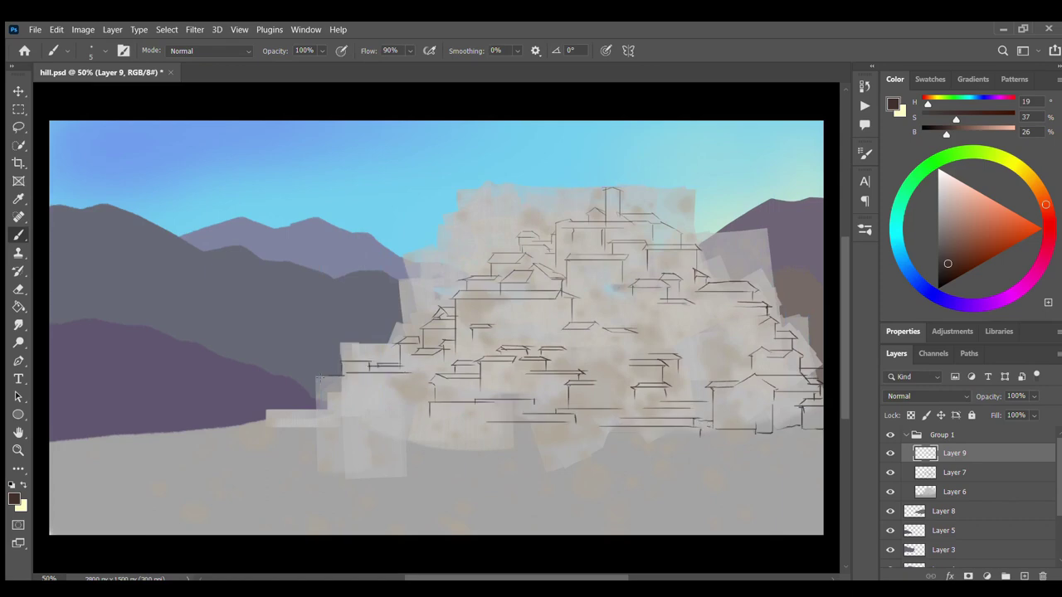
drag(701, 432, 755, 435)
drag(776, 439, 809, 438)
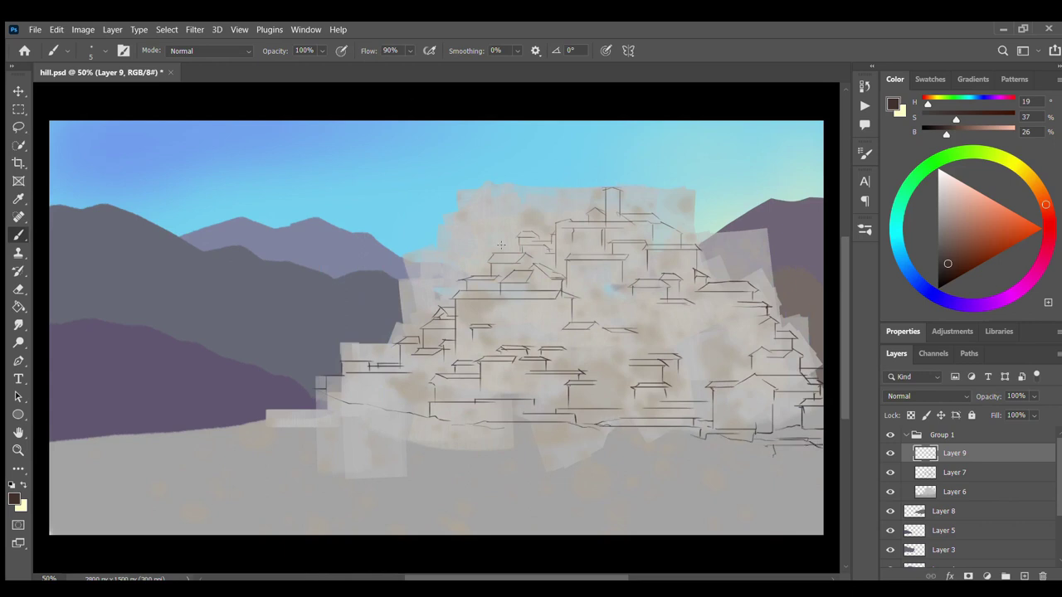
Erase the stray light patches on Layer 6 above and beside the town.
click(954, 492)
key(e)
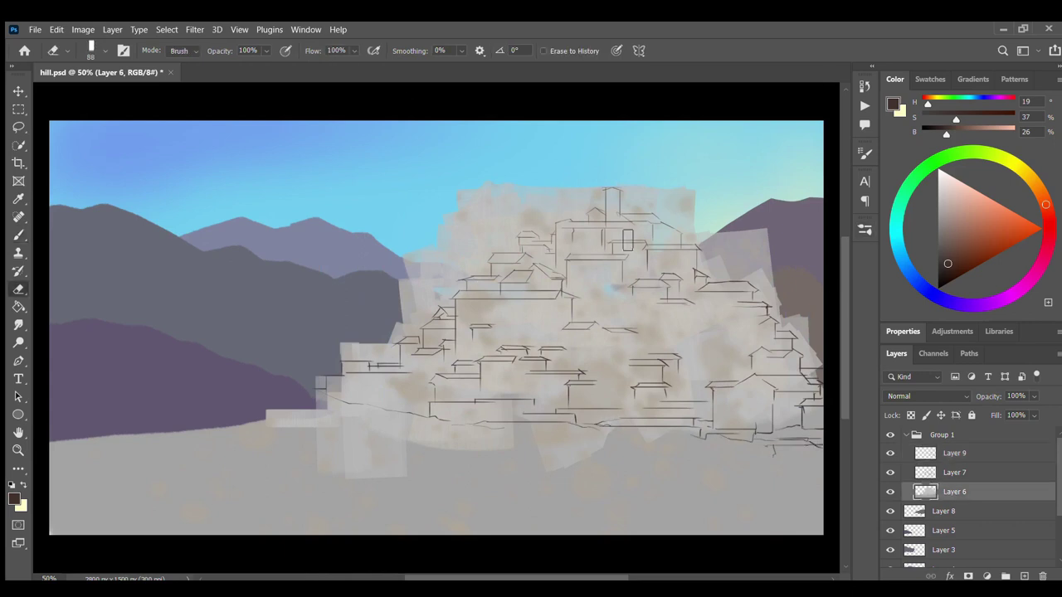
drag(490, 207, 706, 196)
drag(718, 239, 765, 234)
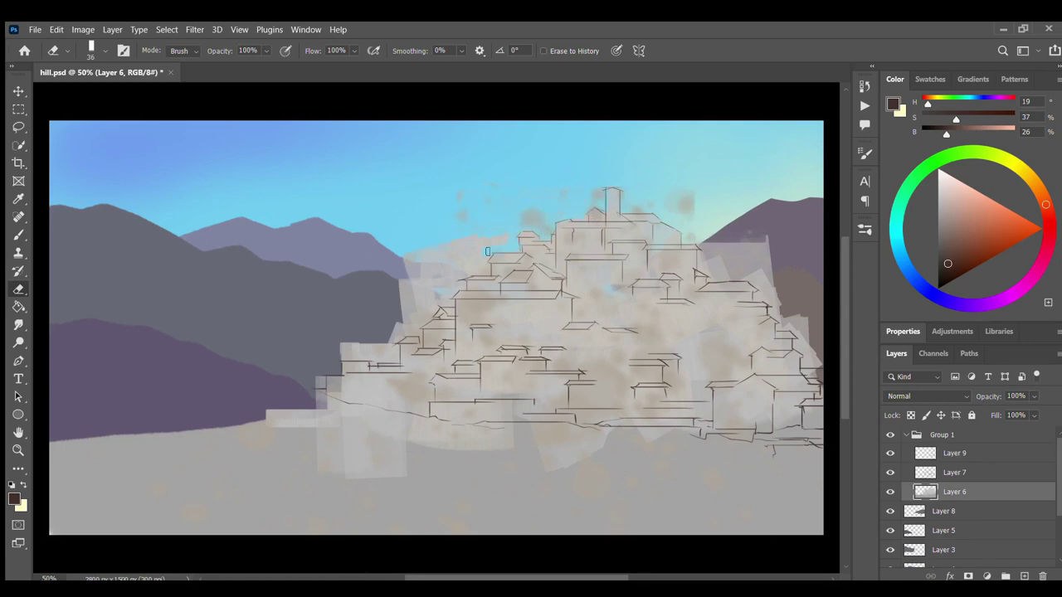
mouse_move(478, 272)
mouse_down()
mouse_move(393, 358)
mouse_move(322, 389)
mouse_up()
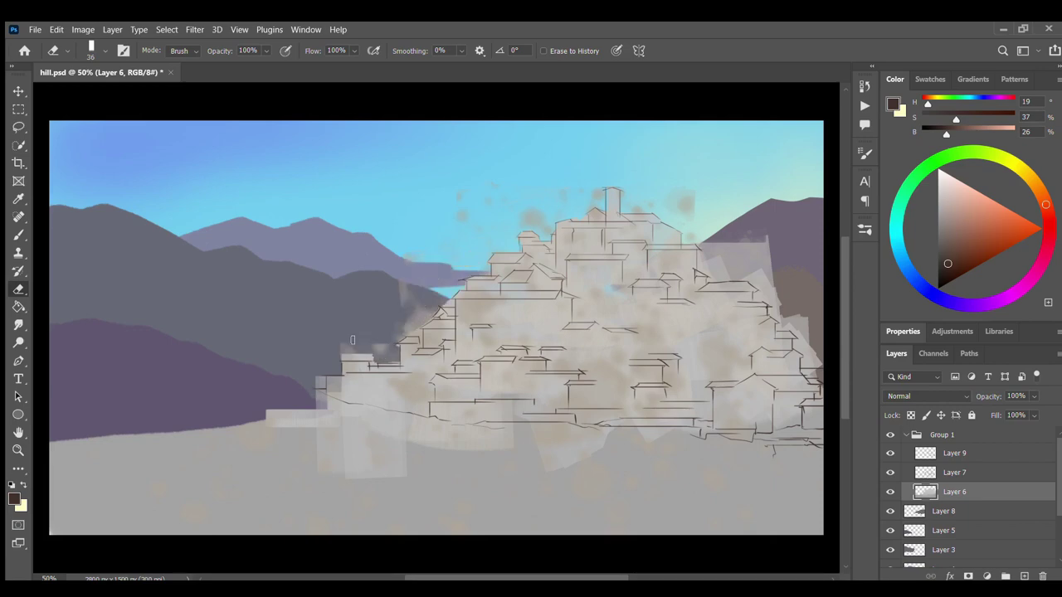
mouse_move(714, 247)
mouse_down()
mouse_move(689, 260)
mouse_move(803, 333)
mouse_move(810, 365)
mouse_up()
With Layer 6 hidden, erase Layer 7's blurry patches over the sky, mountains and snow, then reshow Layer 6.
click(891, 492)
click(954, 472)
key(bracketleft)
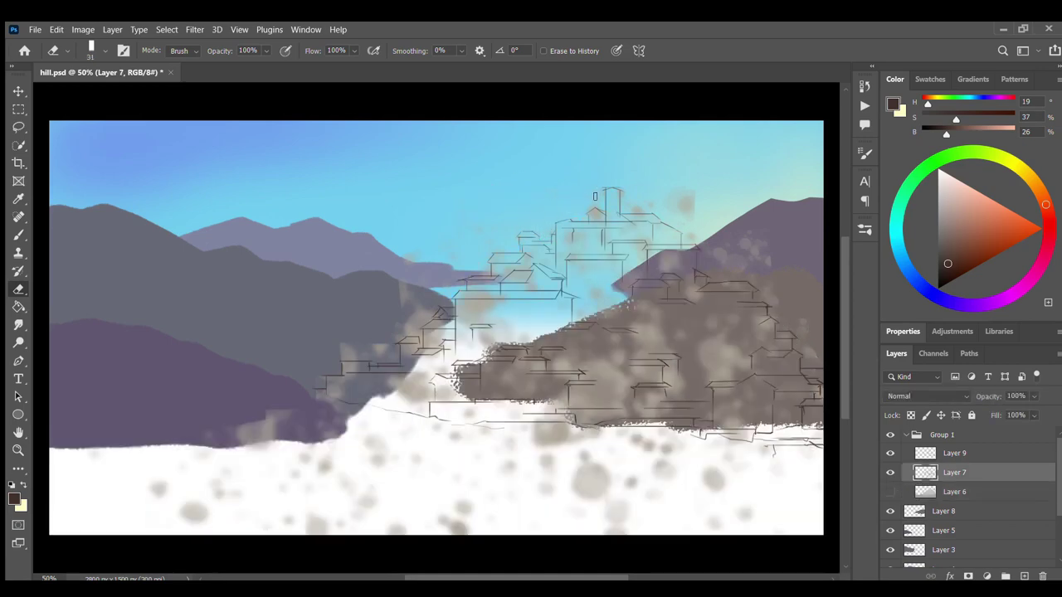
mouse_move(664, 205)
mouse_down()
mouse_move(693, 237)
mouse_move(767, 249)
mouse_up()
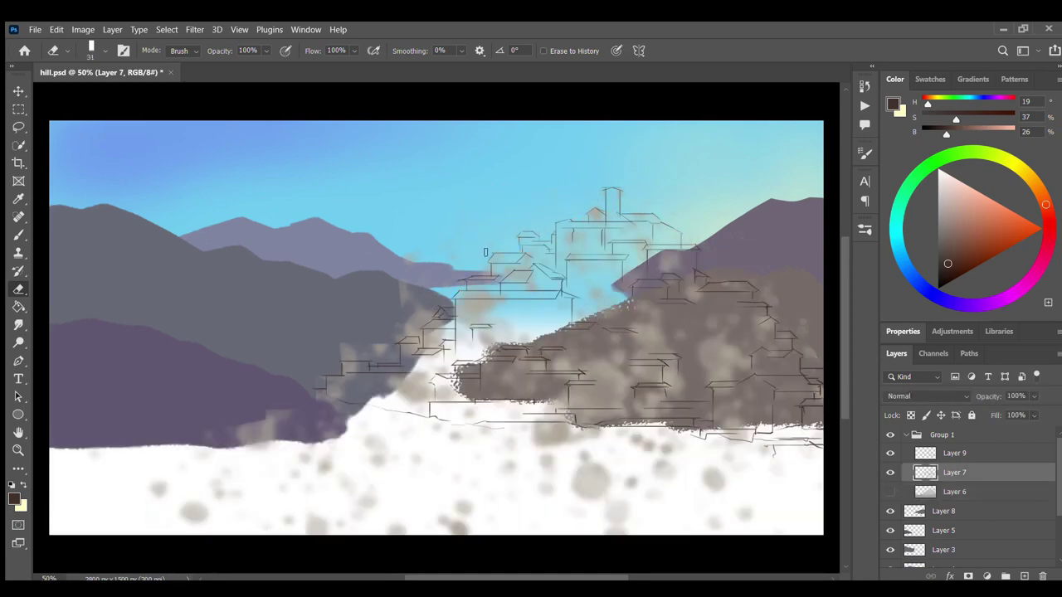
drag(426, 314, 320, 400)
key(bracketright)
key(bracketright)
key(bracketright)
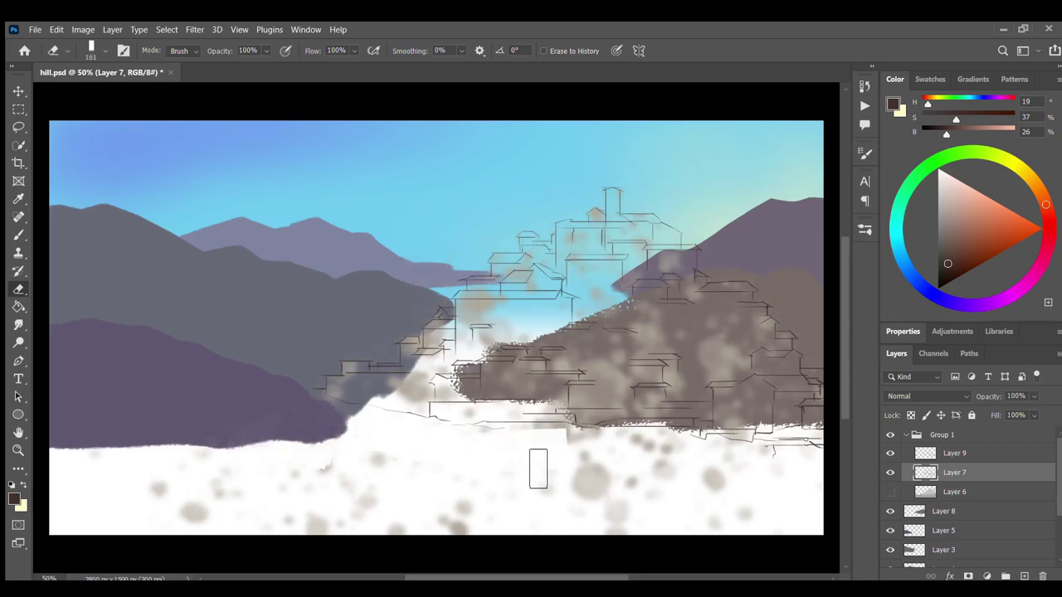
drag(414, 458, 562, 531)
click(891, 492)
On the Layer 4 ridge, paint light blue, then cover it with sampled mountain grey and darken the lower slope.
scroll(954, 498, down, 2)
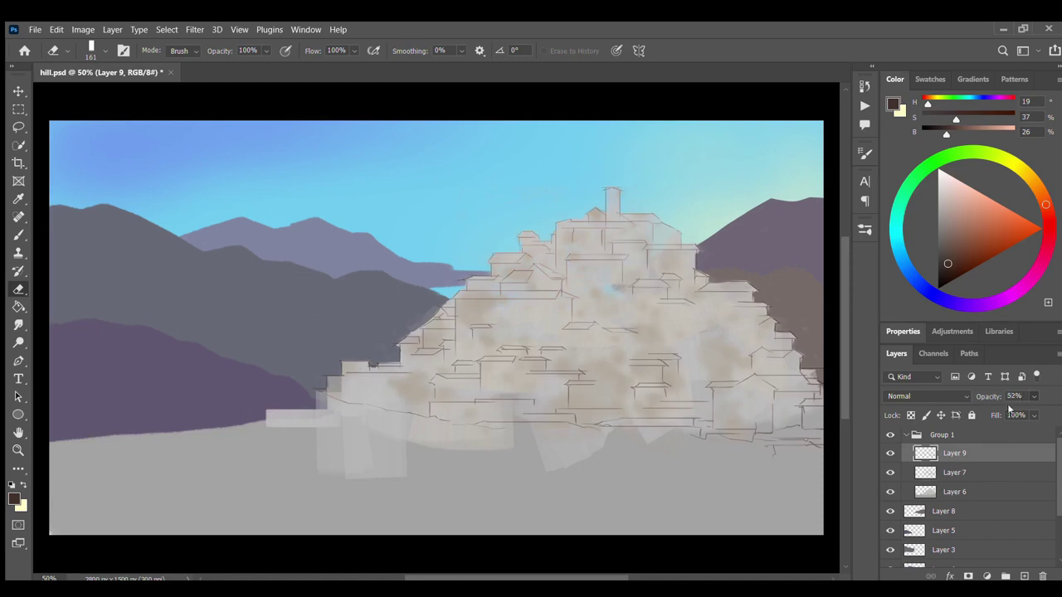
click(943, 521)
key(ctrl+t)
key(Escape)
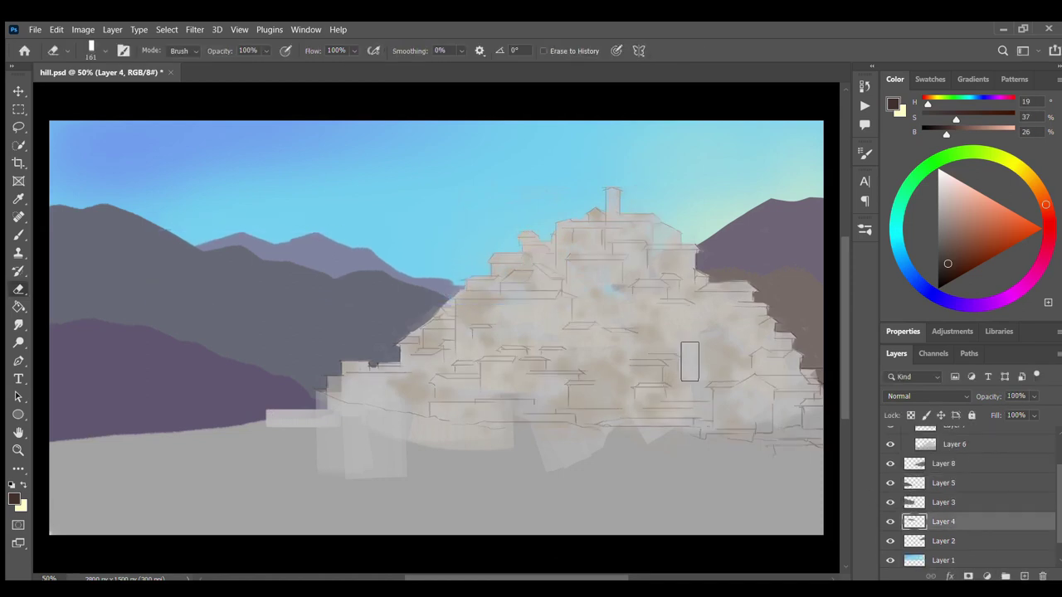
scroll(890, 501, down, 1)
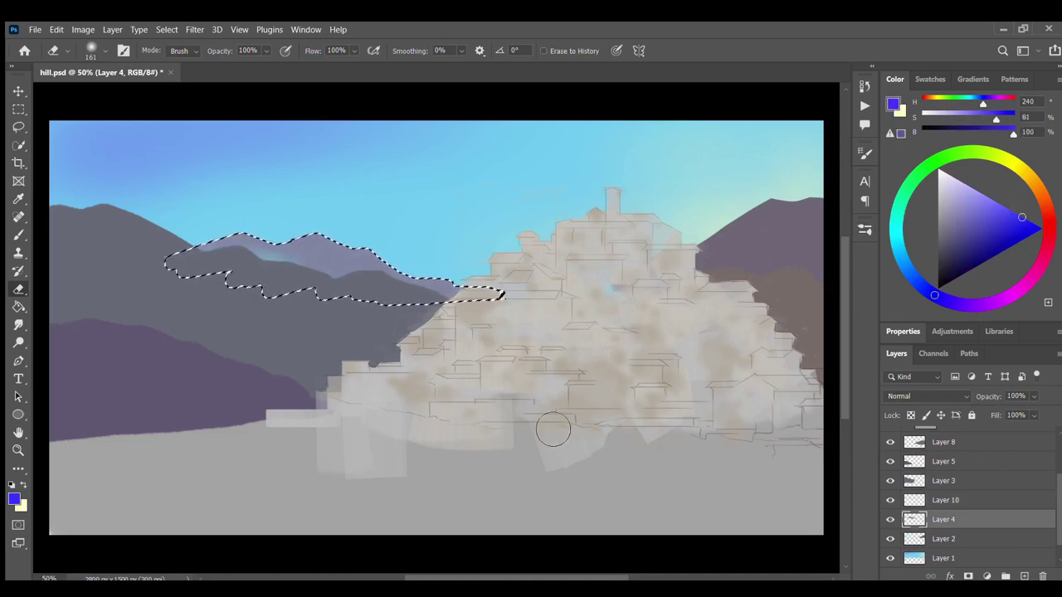
key(b)
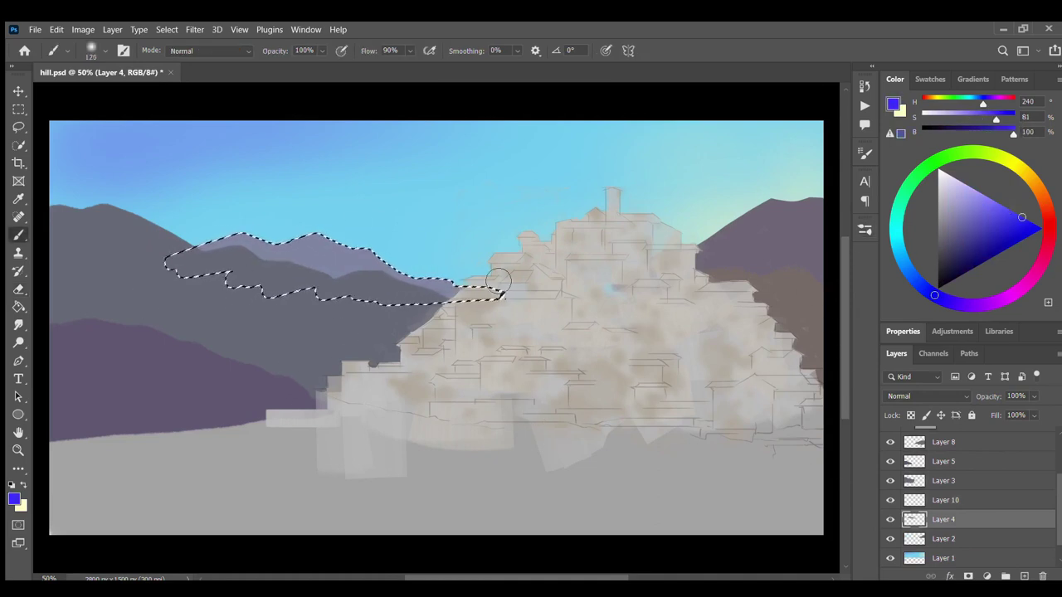
click(1002, 205)
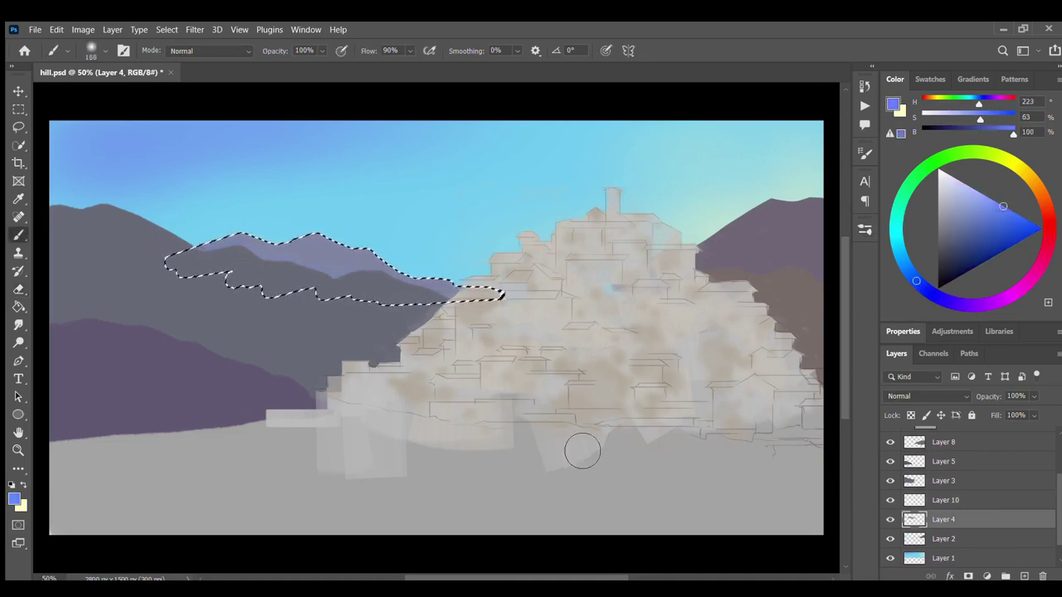
key(bracketleft)
key(bracketleft)
key(bracketleft)
drag(320, 249, 267, 271)
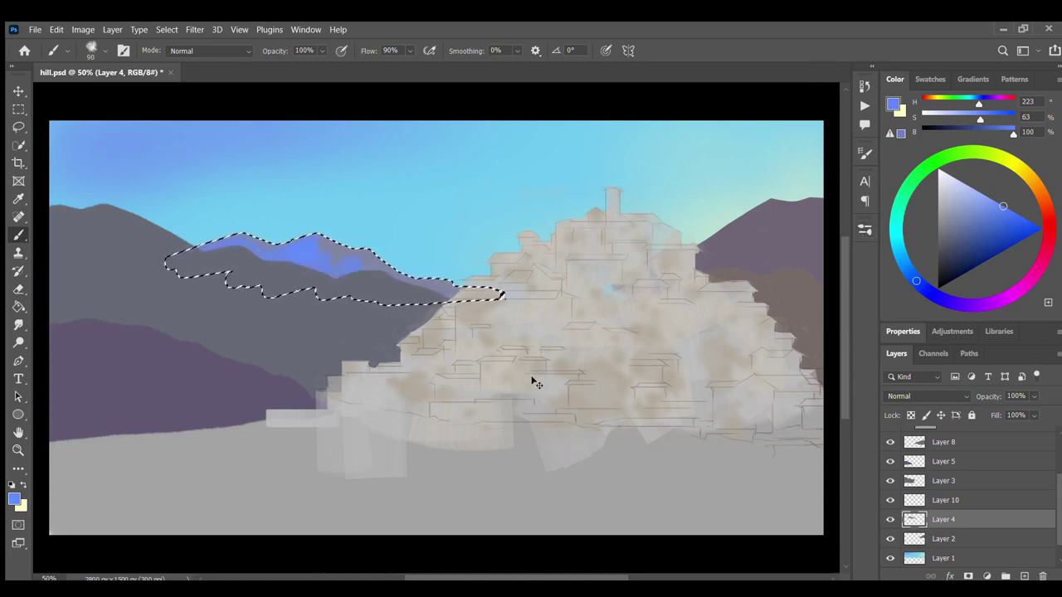
alt+click(249, 248)
drag(216, 249, 365, 266)
mouse_move(249, 244)
mouse_down()
mouse_move(330, 288)
mouse_move(356, 253)
mouse_up()
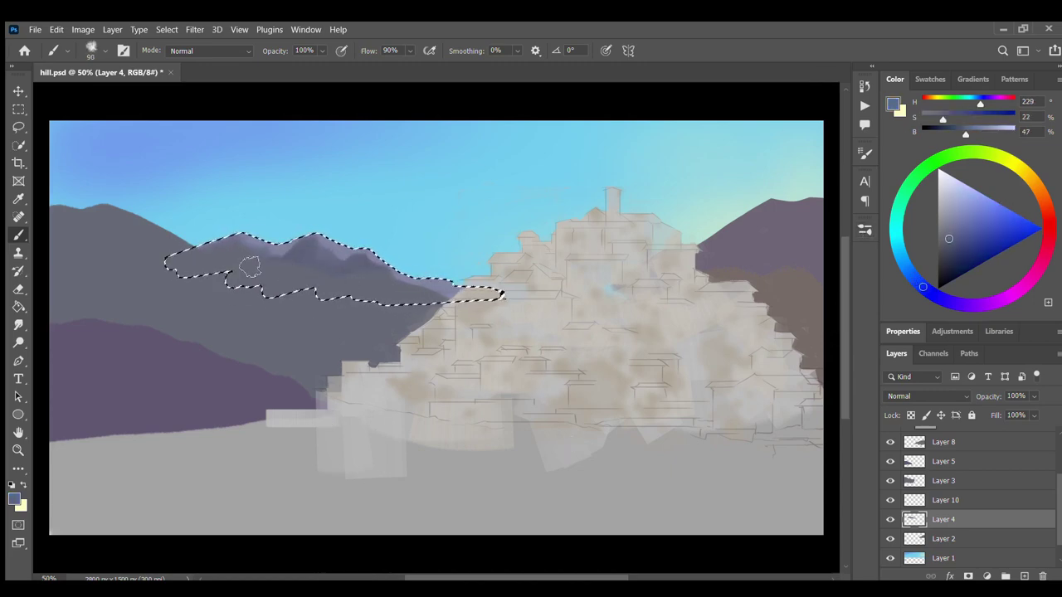
Paint lighter grey-blue tones and brighter blue shadows on the ridge slope, then deselect.
key(x)
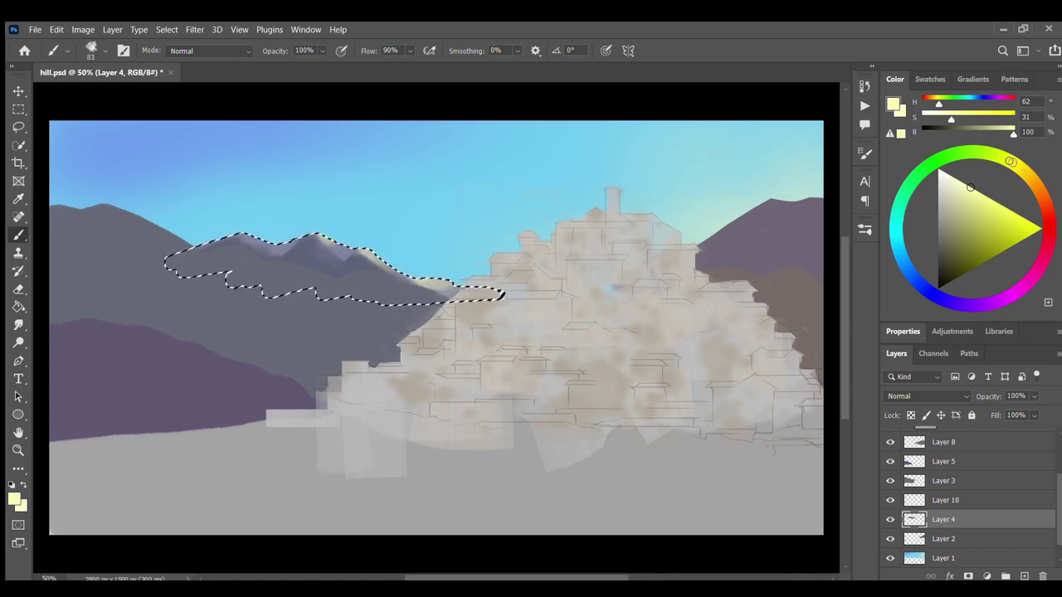
drag(1010, 160, 1022, 170)
alt+click(332, 253)
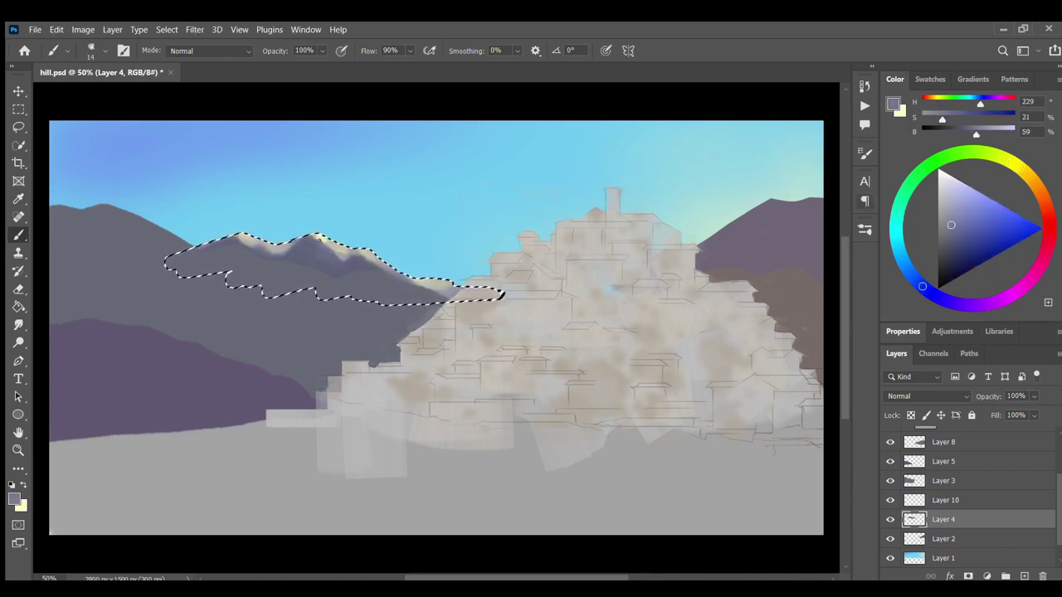
drag(348, 262, 239, 249)
alt+click(343, 261)
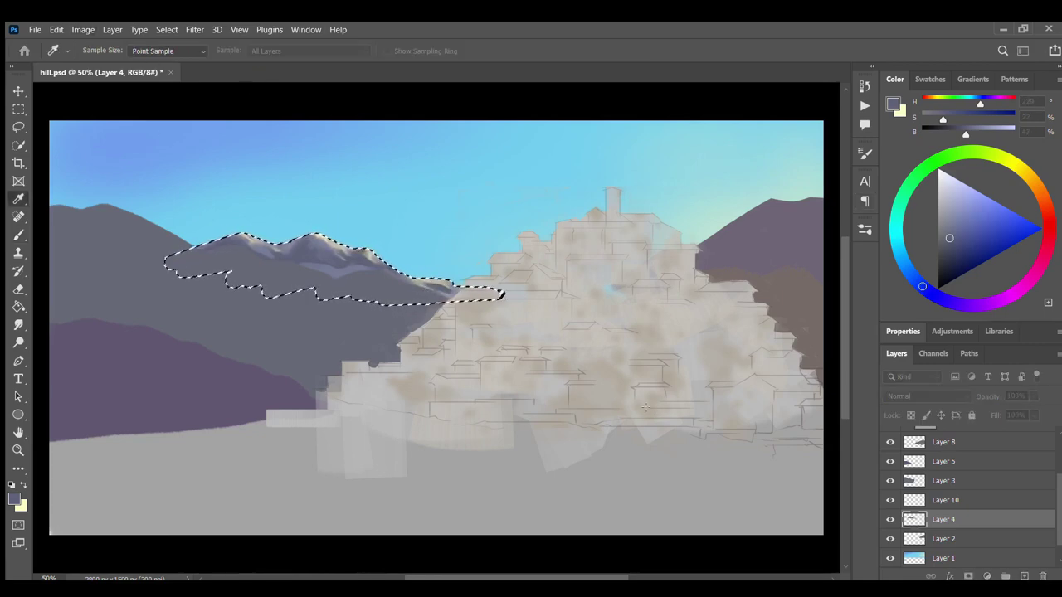
alt+click(337, 277)
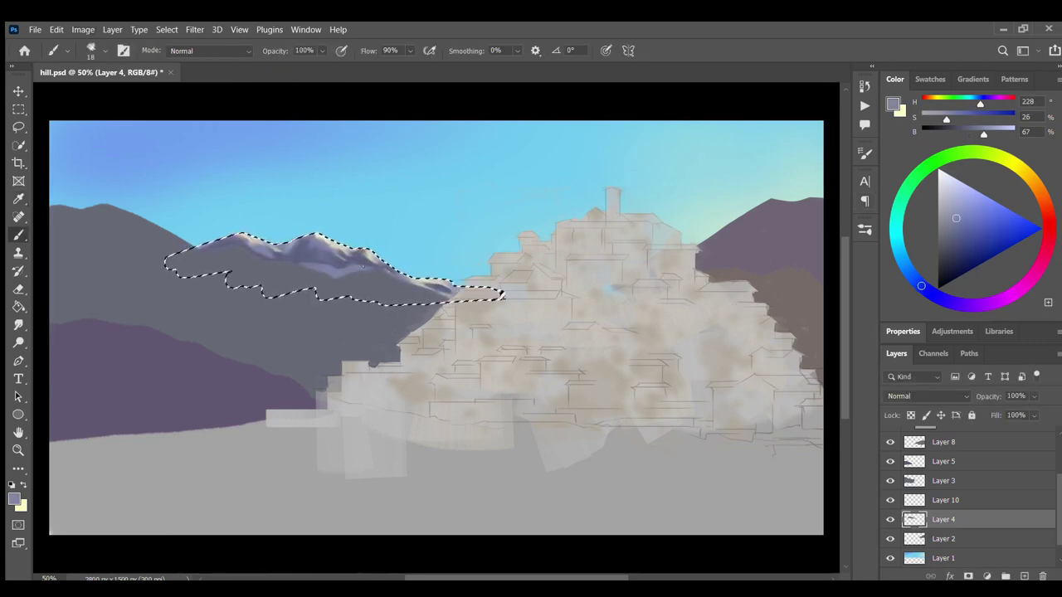
mouse_move(649, 406)
mouse_down()
mouse_move(597, 416)
mouse_move(591, 369)
mouse_up()
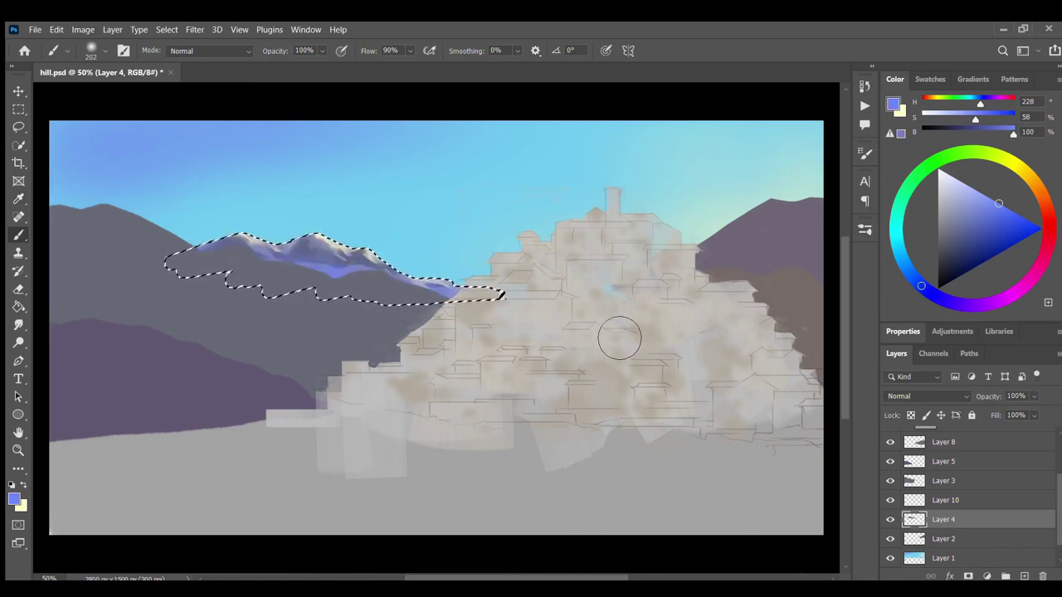
key(ctrl+d)
key(alt+bracketright)
Paint pale lavender clouds above the snowy peak and along the village skyline.
alt+click(341, 249)
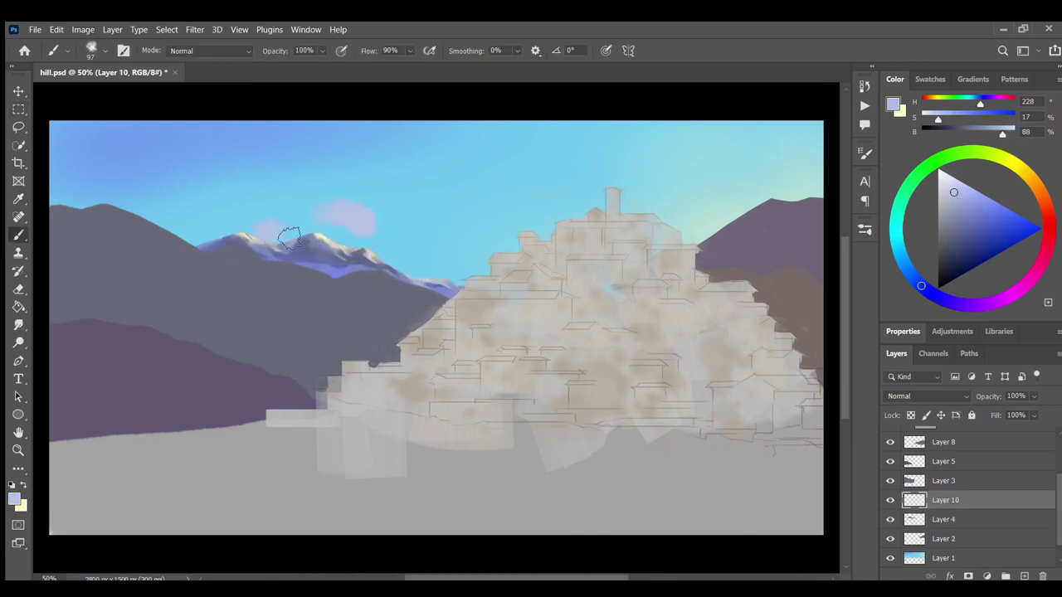
drag(365, 217, 314, 230)
mouse_move(386, 249)
mouse_down()
mouse_move(458, 264)
mouse_move(515, 254)
mouse_move(645, 164)
mouse_move(695, 239)
mouse_up()
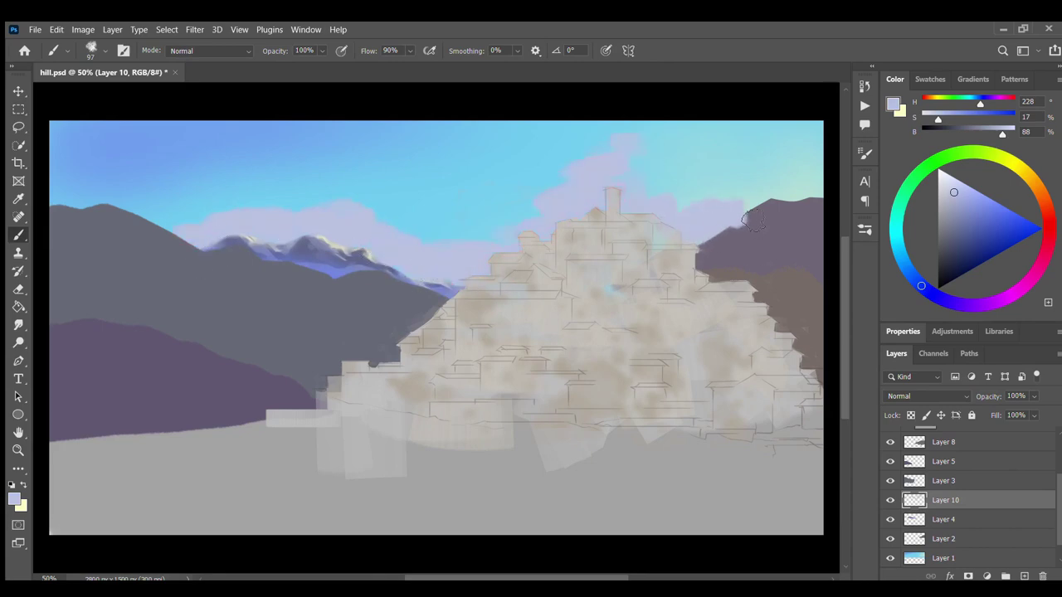
key(e)
key(b)
alt+click(561, 295)
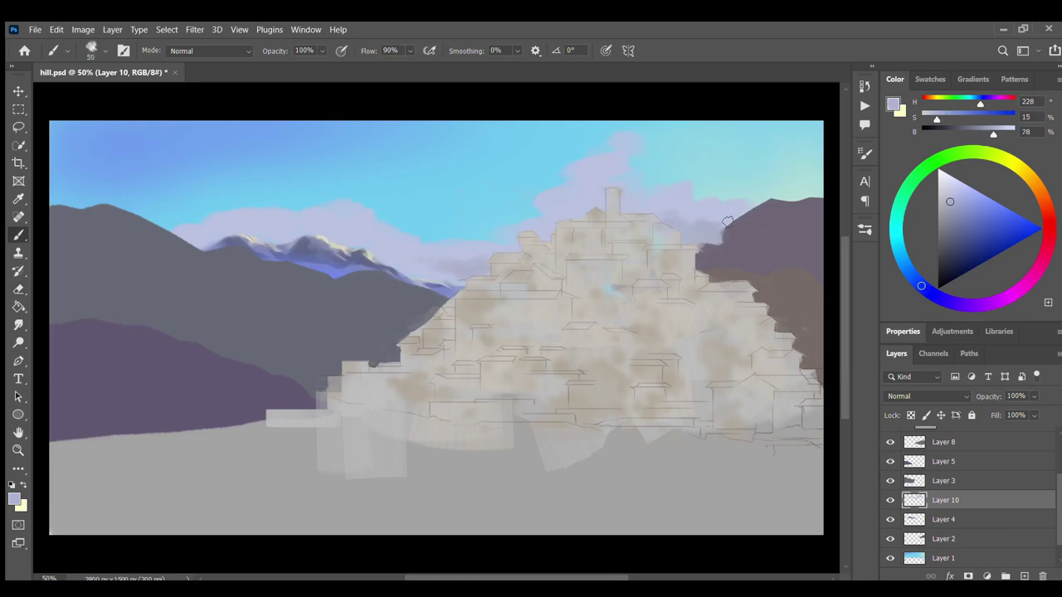
key(ctrl+h)
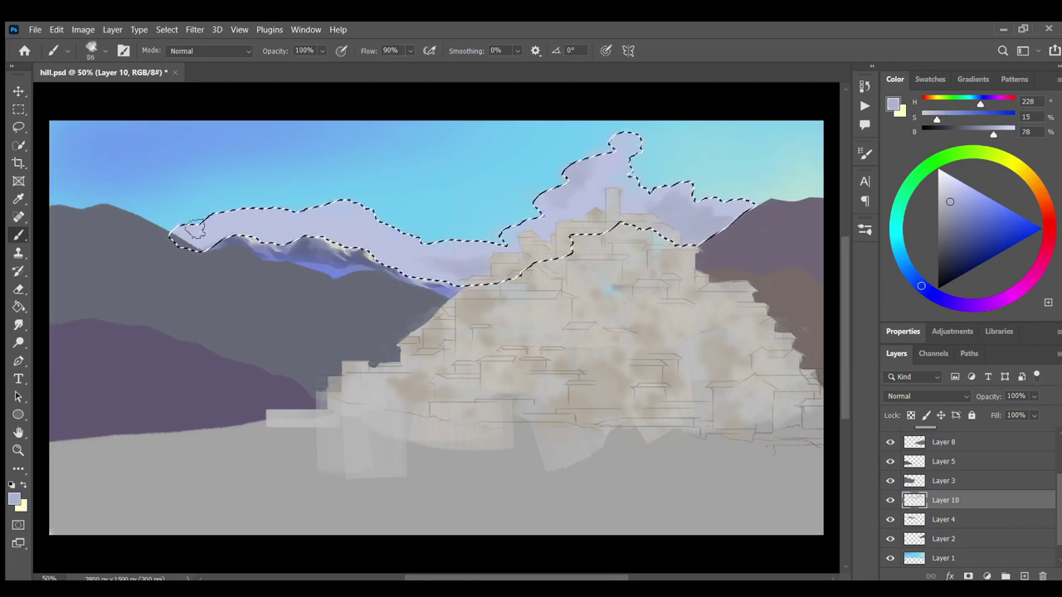
Light the cloud tops with cream and warm yellow, including the left cloud.
alt+click(274, 224)
mouse_move(264, 223)
mouse_down()
mouse_move(374, 221)
mouse_move(486, 239)
mouse_up()
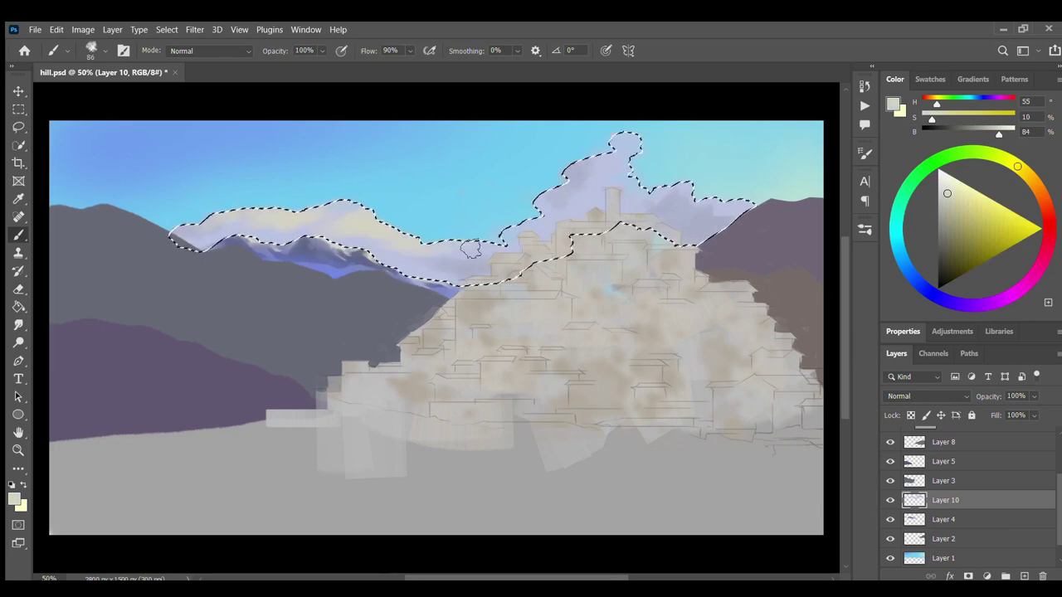
key(bracketleft)
key(bracketleft)
key(bracketleft)
key(bracketright)
key(bracketright)
key(bracketright)
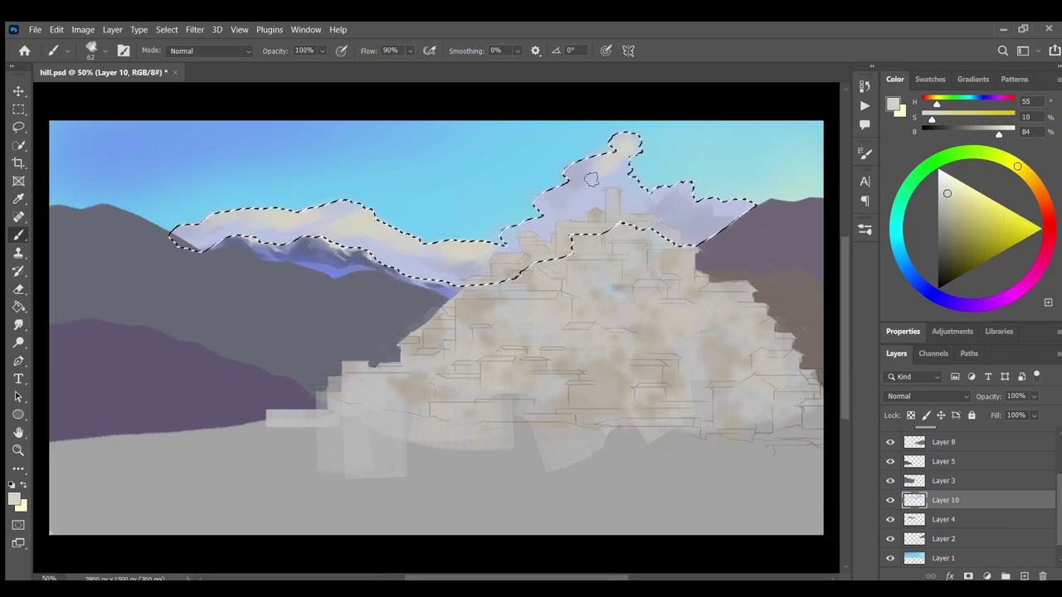
drag(581, 178, 632, 180)
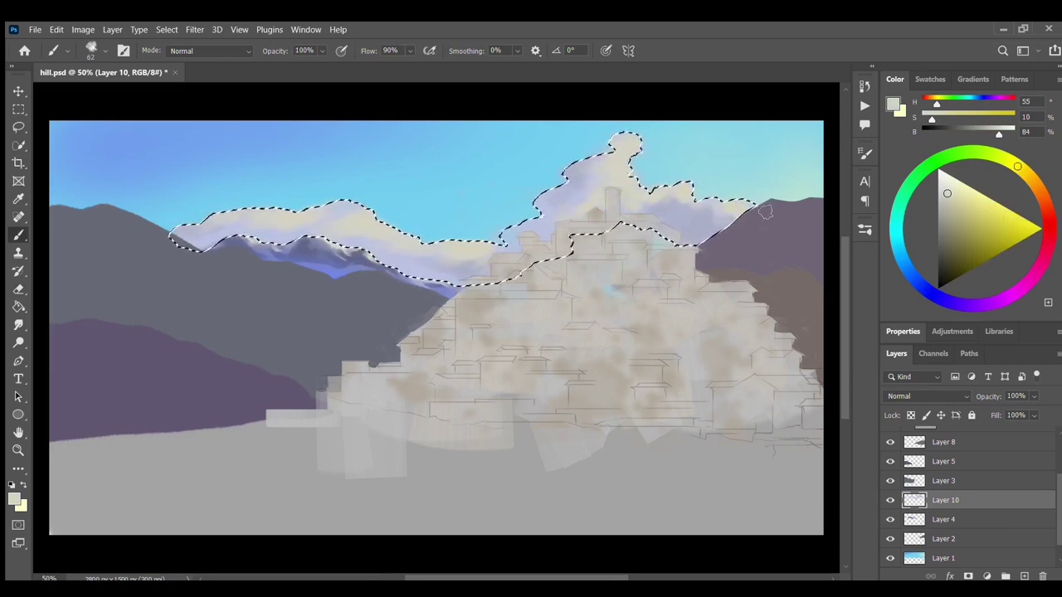
click(973, 189)
click(1025, 173)
drag(624, 148, 628, 189)
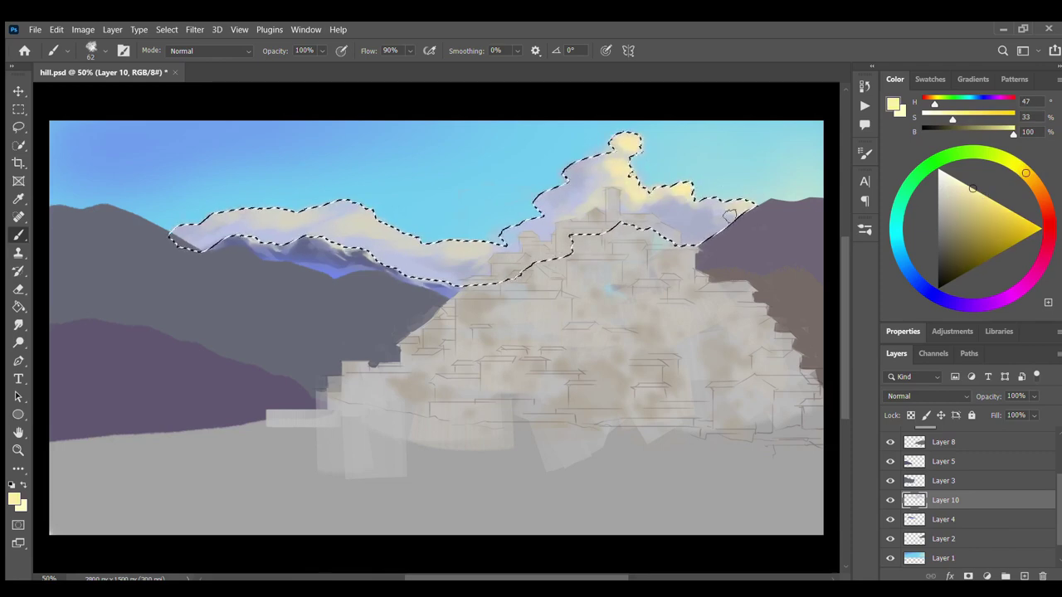
drag(365, 218, 465, 246)
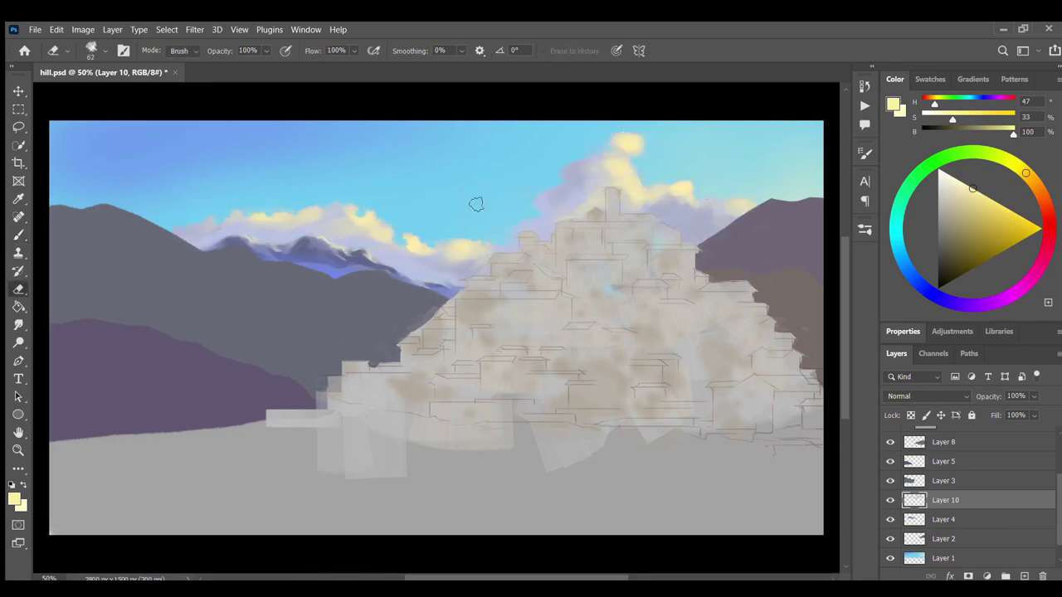
Blend the cloud colours together with the Smudge tool.
key(i)
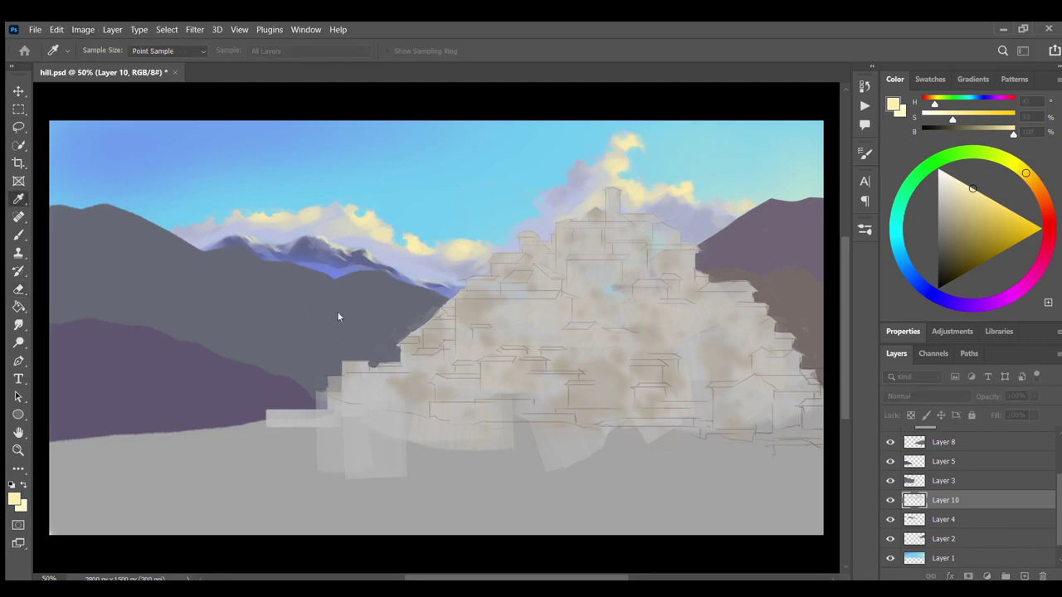
key(b)
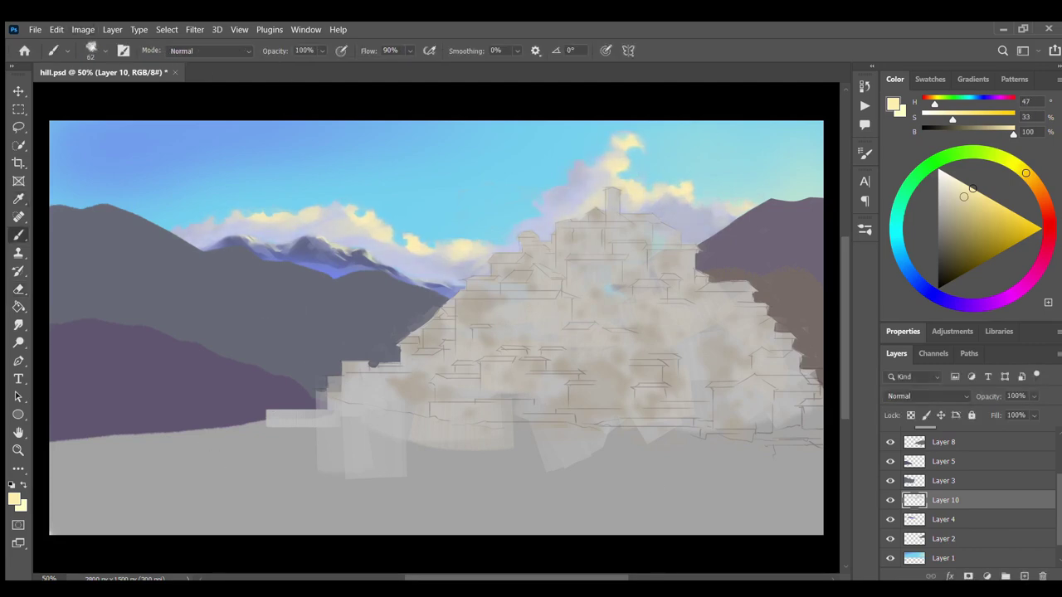
click(19, 324)
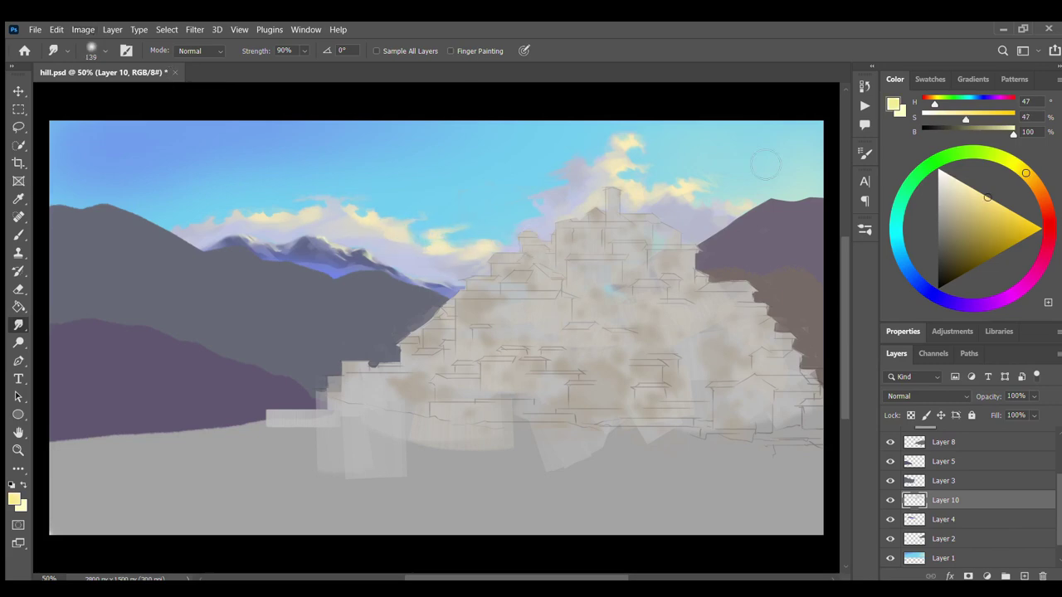
key(b)
Sample deep blue and repaint the upper sky blue-violet on Layer 10.
alt+click(639, 194)
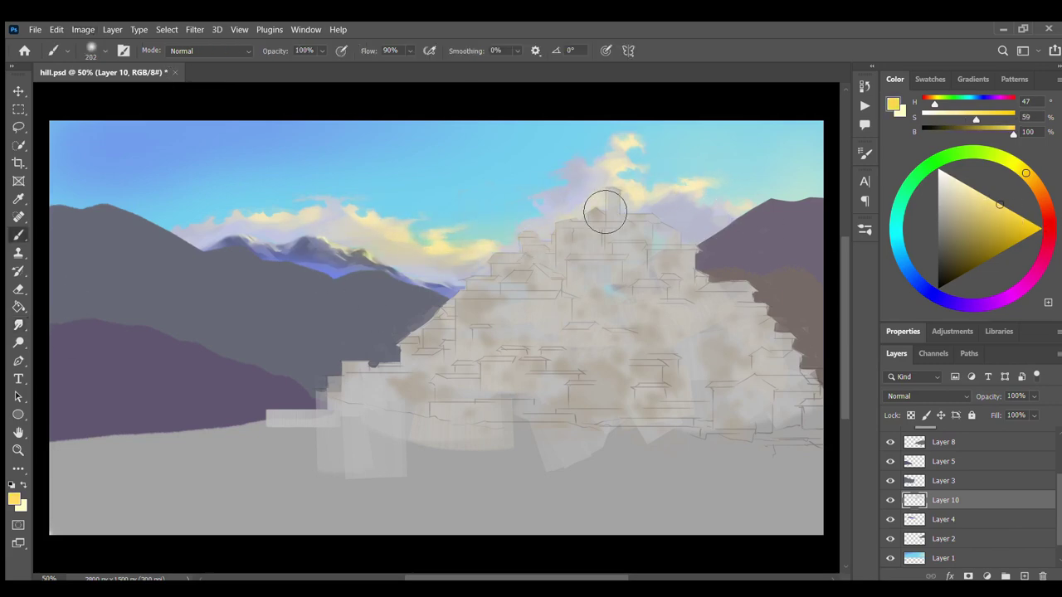
alt+click(595, 216)
click(942, 520)
alt+click(243, 273)
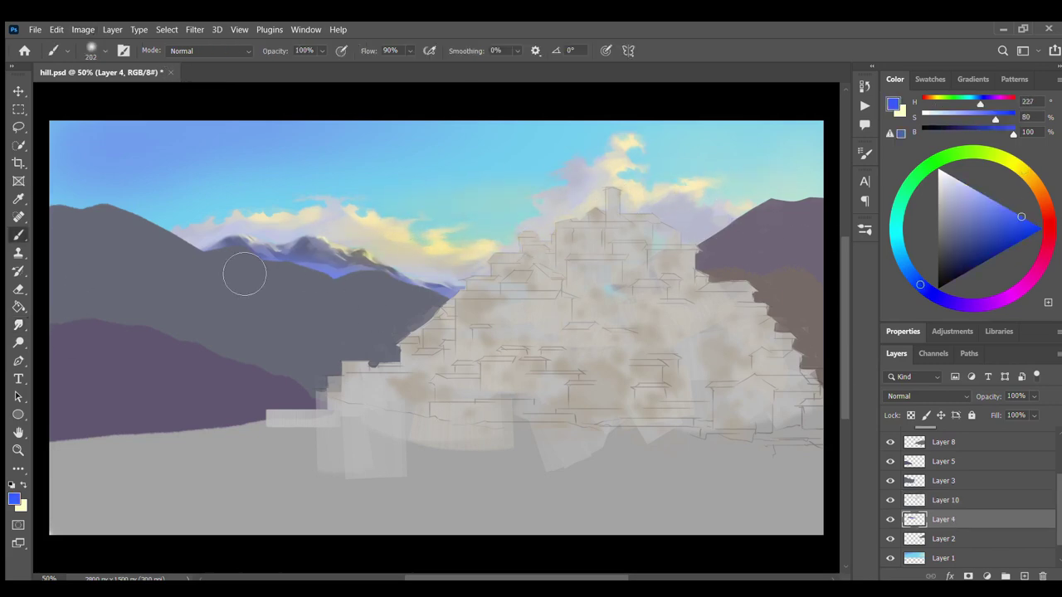
key(alt+bracketright)
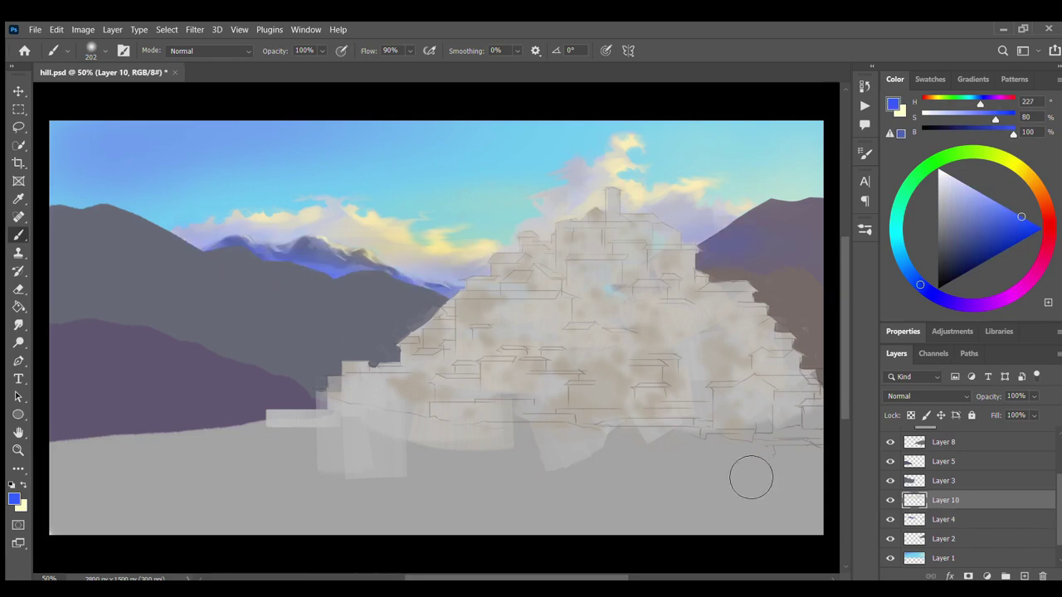
drag(398, 137, 87, 166)
drag(581, 137, 207, 166)
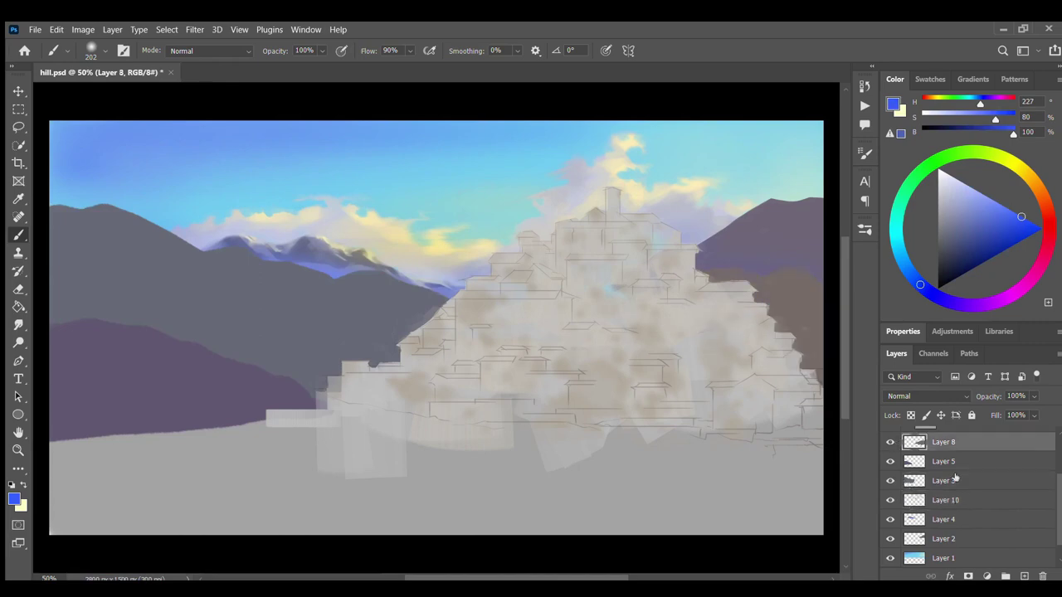
Select Layer 2's right mountain and paint darker grey-purple strokes on it.
click(943, 538)
ctrl+click(914, 524)
alt+click(747, 240)
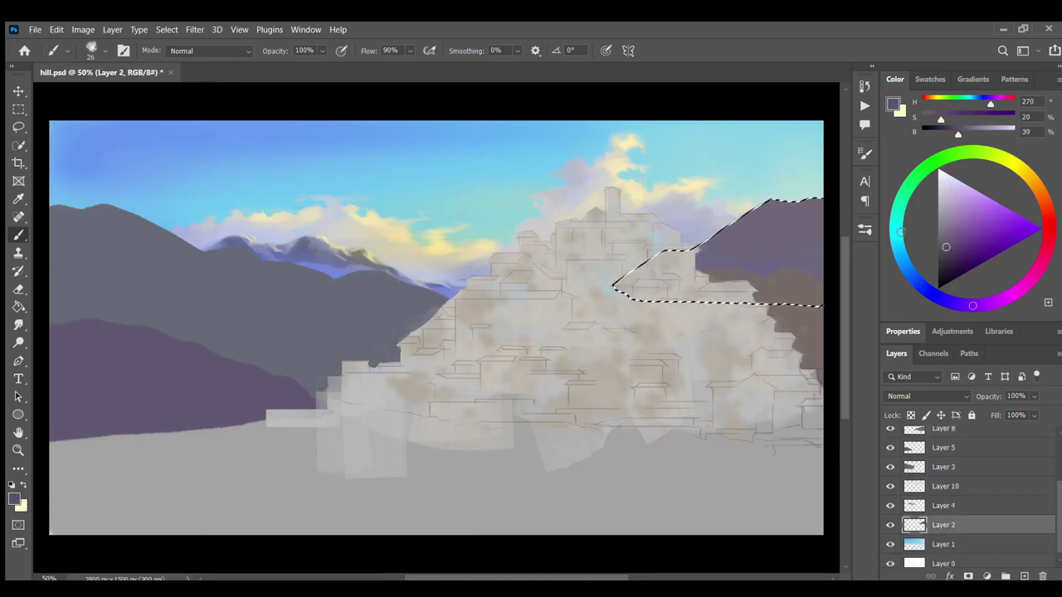
mouse_move(717, 249)
mouse_down()
mouse_move(768, 217)
mouse_move(822, 220)
mouse_up()
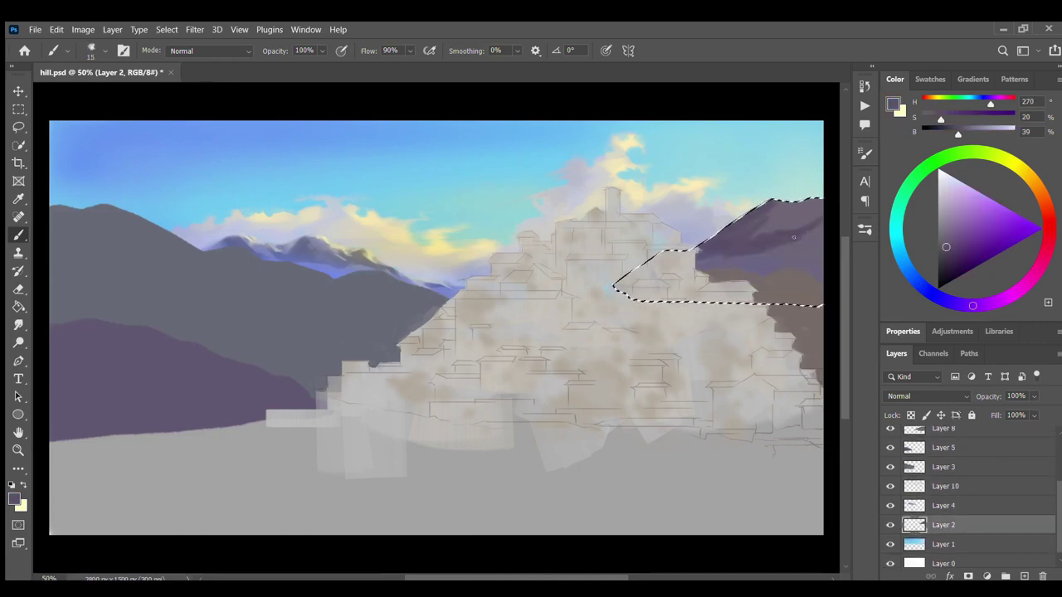
key(period)
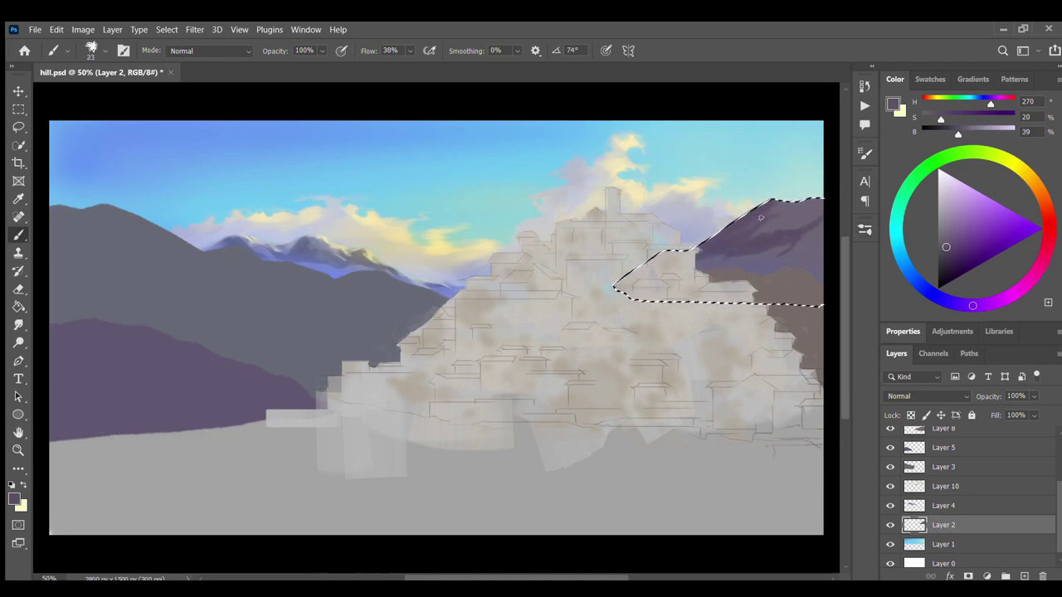
Add light bluish-grey snowy strokes and a light blue wash to the right mountain.
alt+click(814, 266)
mouse_move(813, 208)
mouse_down()
mouse_move(778, 236)
mouse_move(805, 206)
mouse_up()
alt+click(776, 229)
key(bracketleft)
key(bracketleft)
key(bracketleft)
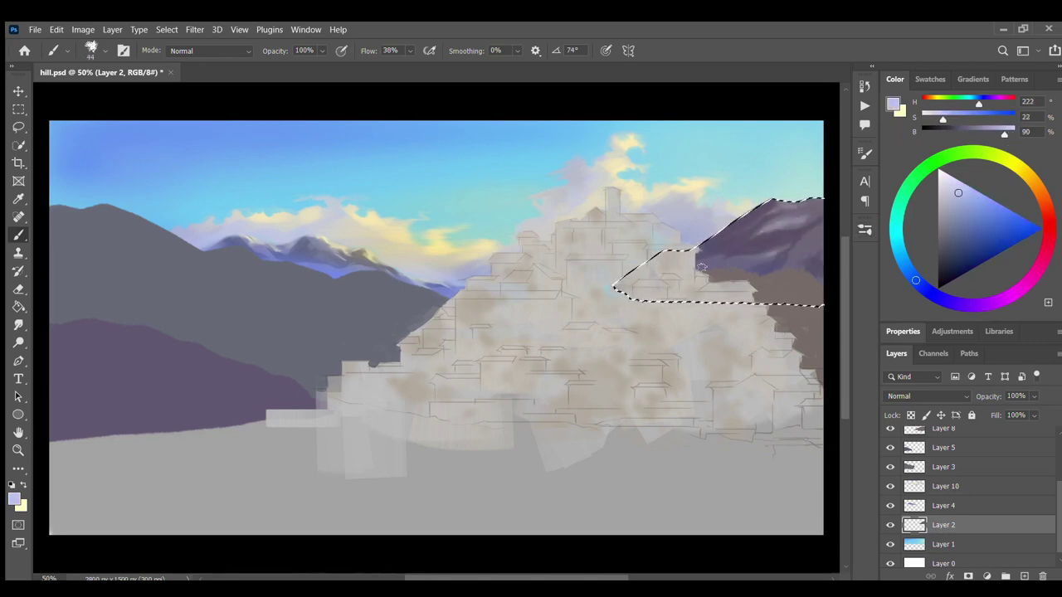
drag(701, 269, 817, 249)
key(bracketleft)
key(bracketleft)
key(bracketleft)
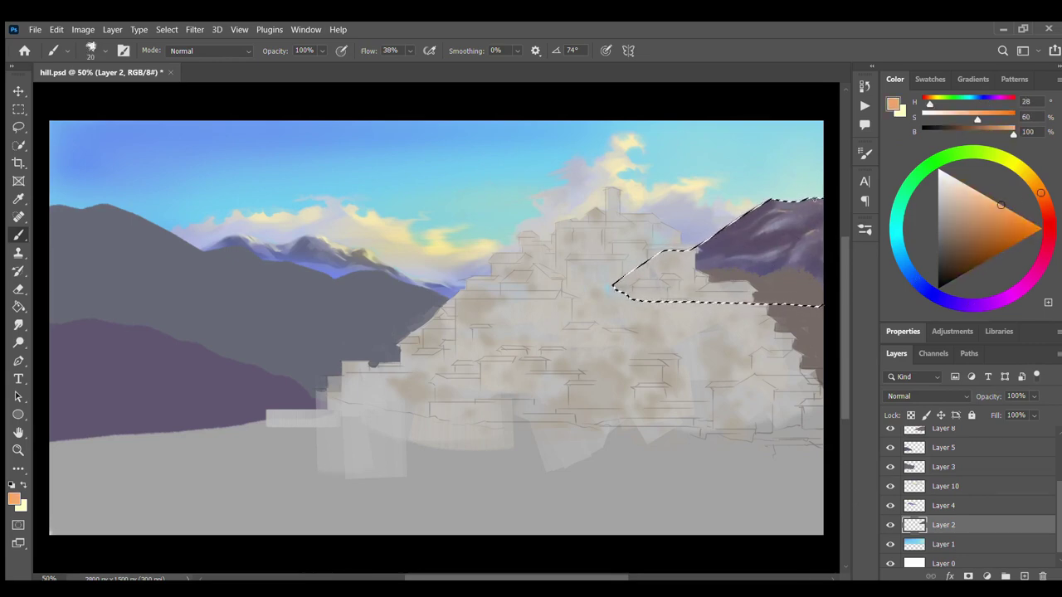
alt+click(796, 249)
drag(735, 249, 813, 232)
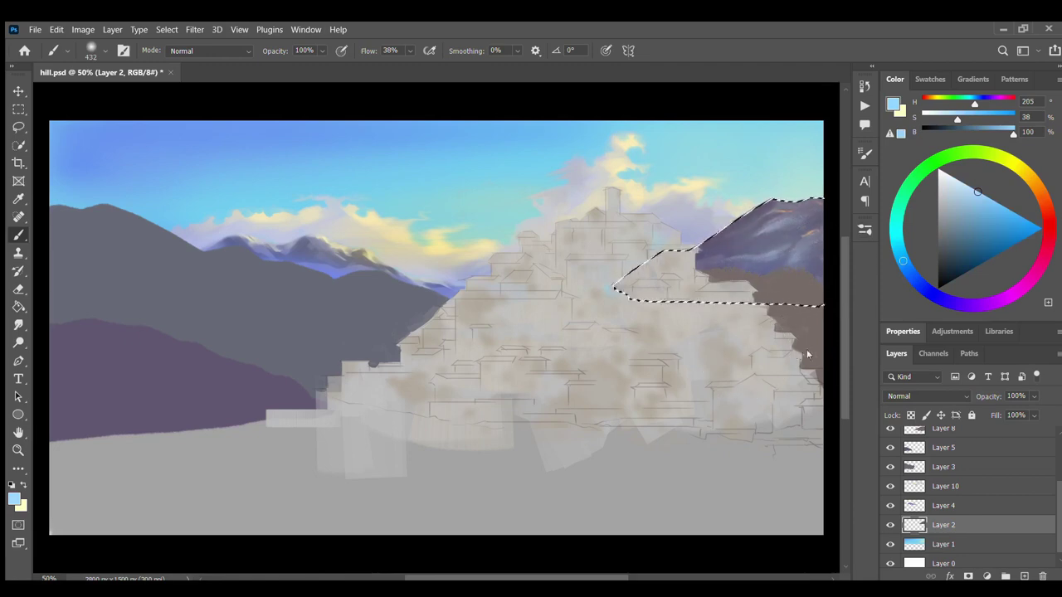
Paint dark blue-grey tree strokes along the mountain's lower edge and deselect.
key(alt)
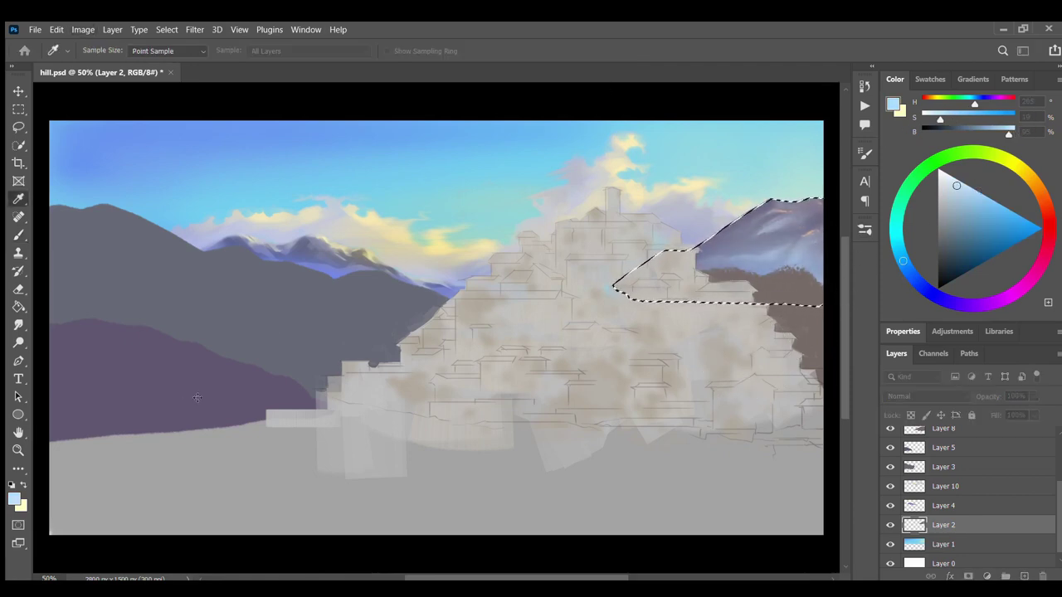
alt+click(767, 257)
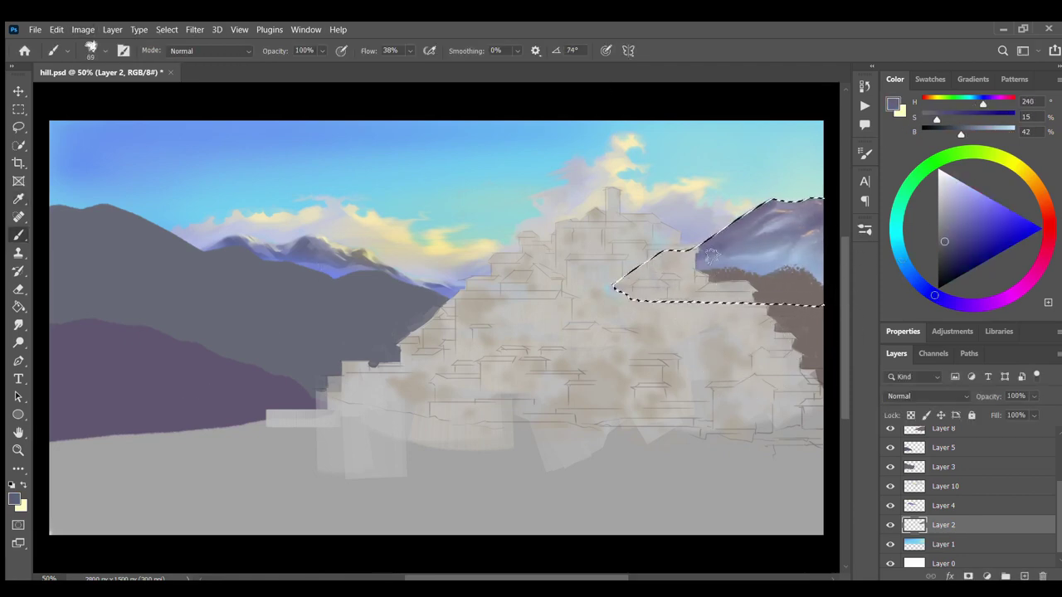
drag(764, 270, 793, 261)
key(ctrl+d)
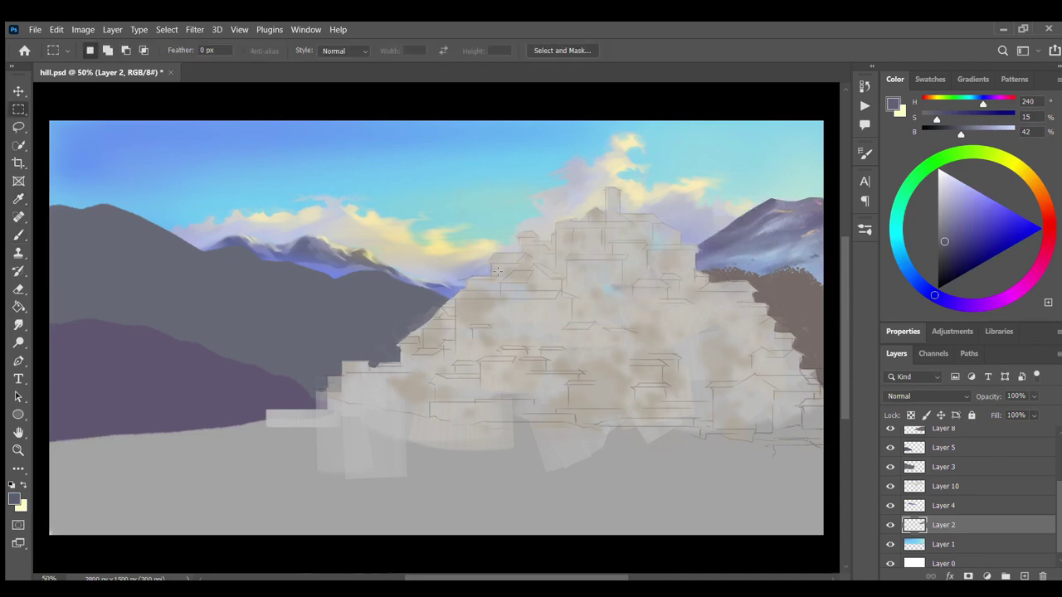
click(897, 466)
Select Layer 3's left mountain and paint dark blue-grey ridges across it.
ctrl+click(914, 466)
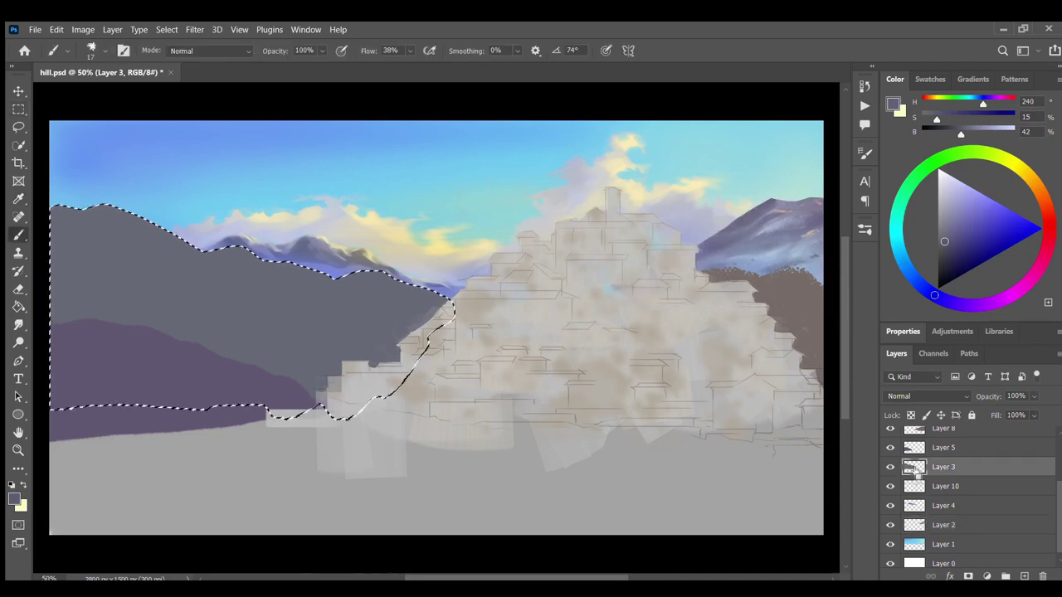
alt+click(757, 232)
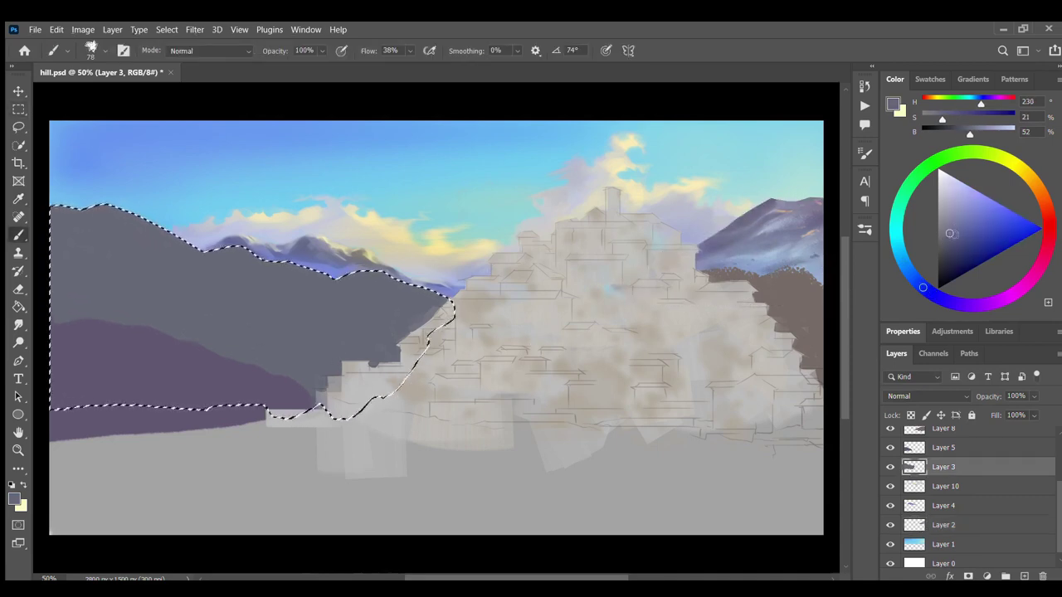
drag(345, 297, 257, 365)
key(bracketright)
key(bracketright)
key(bracketright)
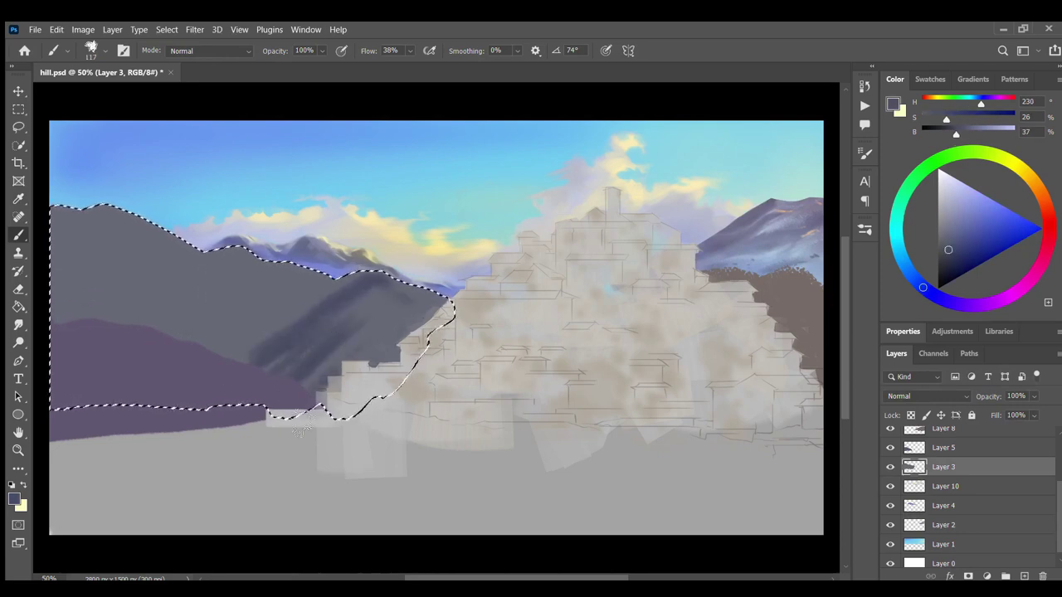
mouse_move(415, 324)
mouse_down()
mouse_move(285, 304)
mouse_move(190, 340)
mouse_move(133, 275)
mouse_move(72, 349)
mouse_move(166, 316)
mouse_move(116, 282)
mouse_up()
key(bracketleft)
key(bracketleft)
key(bracketleft)
key(bracketright)
key(bracketright)
key(bracketright)
mouse_move(95, 214)
mouse_down()
mouse_move(91, 240)
mouse_move(104, 237)
mouse_move(91, 266)
mouse_move(124, 286)
mouse_up()
Add lighter blue-violet ridges and highlights to the left mountain's slopes.
click(960, 216)
key(bracketright)
key(bracketright)
key(bracketright)
mouse_move(390, 311)
mouse_down()
mouse_move(348, 345)
mouse_move(257, 361)
mouse_up()
drag(419, 299, 257, 357)
drag(345, 366, 162, 274)
alt+click(218, 324)
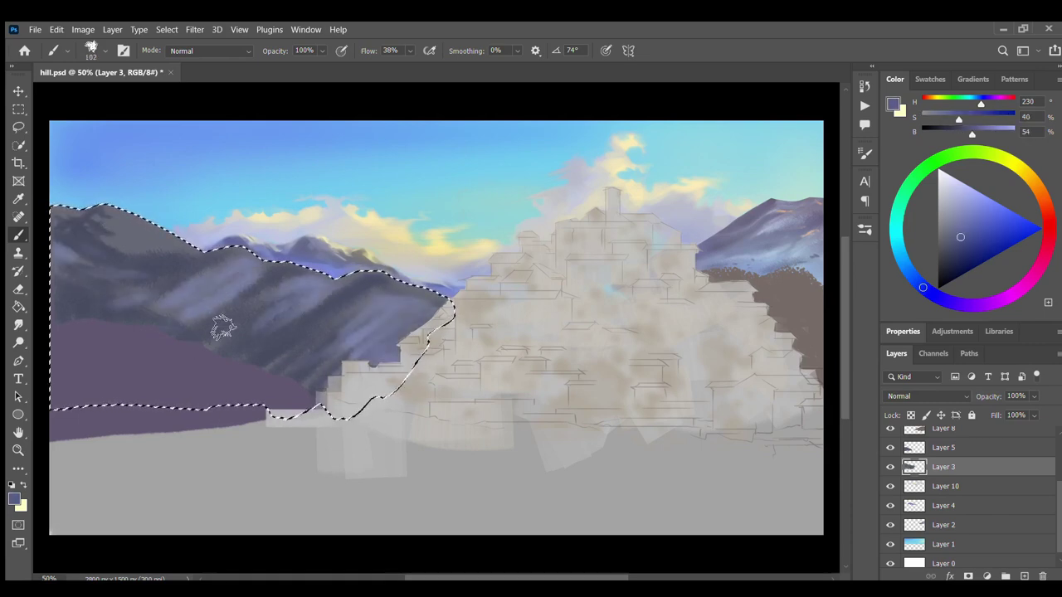
key(bracketright)
key(bracketright)
key(bracketright)
Blend the left mountain's dark and light strokes with the Smudge tool.
click(18, 325)
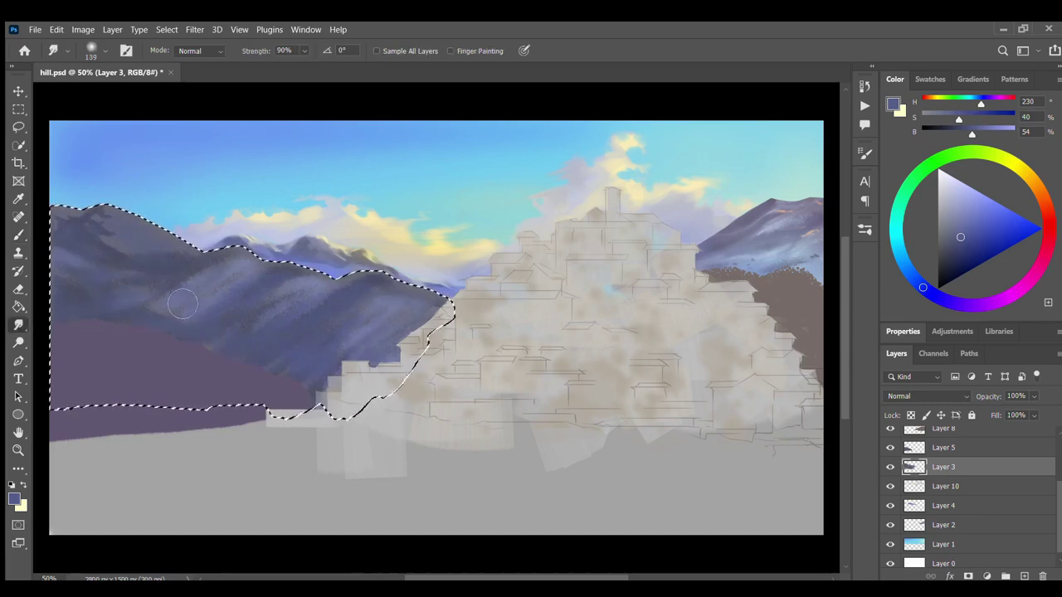
mouse_move(304, 308)
mouse_down()
mouse_move(339, 308)
mouse_move(369, 332)
mouse_up()
key(bracketleft)
key(bracketleft)
key(bracketleft)
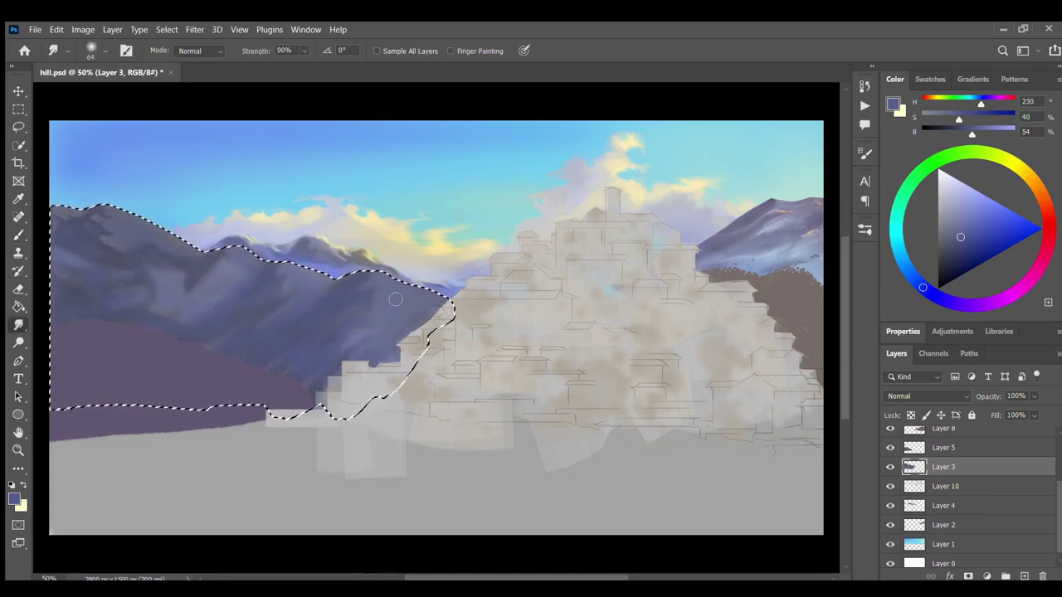
key(bracketright)
key(bracketright)
key(bracketright)
key(bracketright)
Deselect, choose a softened orange, and add new Layer 11 above Layer 3.
key(b)
alt+click(585, 280)
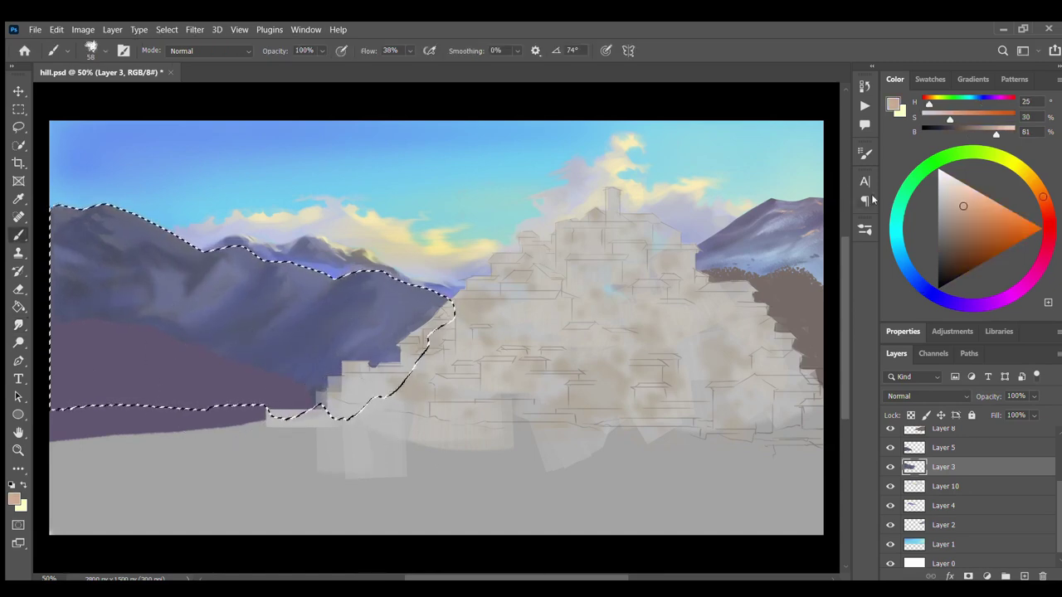
click(1008, 208)
key(ctrl+d)
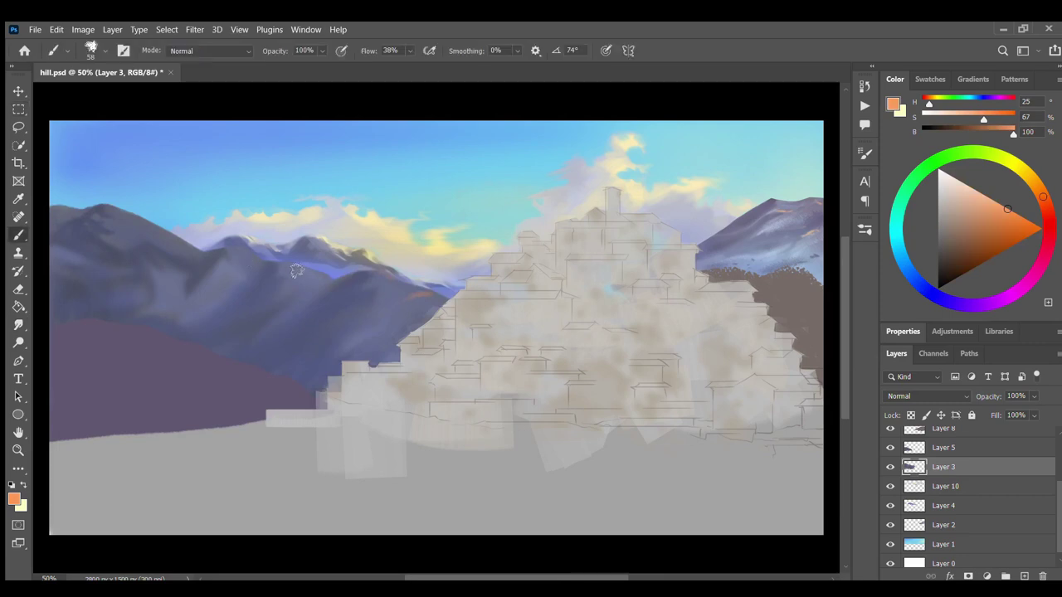
click(1037, 184)
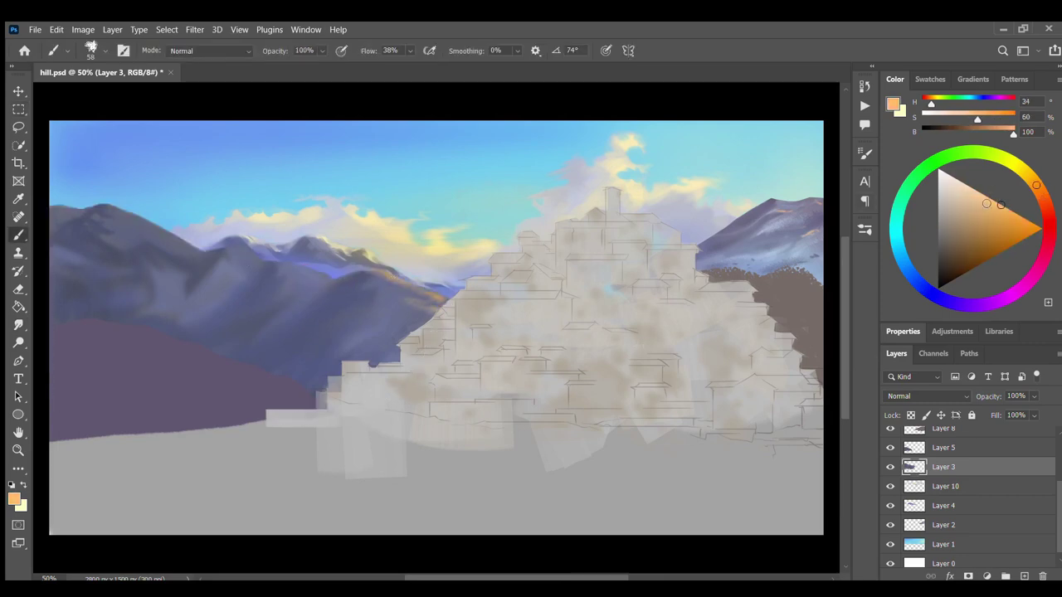
click(977, 207)
key(ctrl+shift+alt+n)
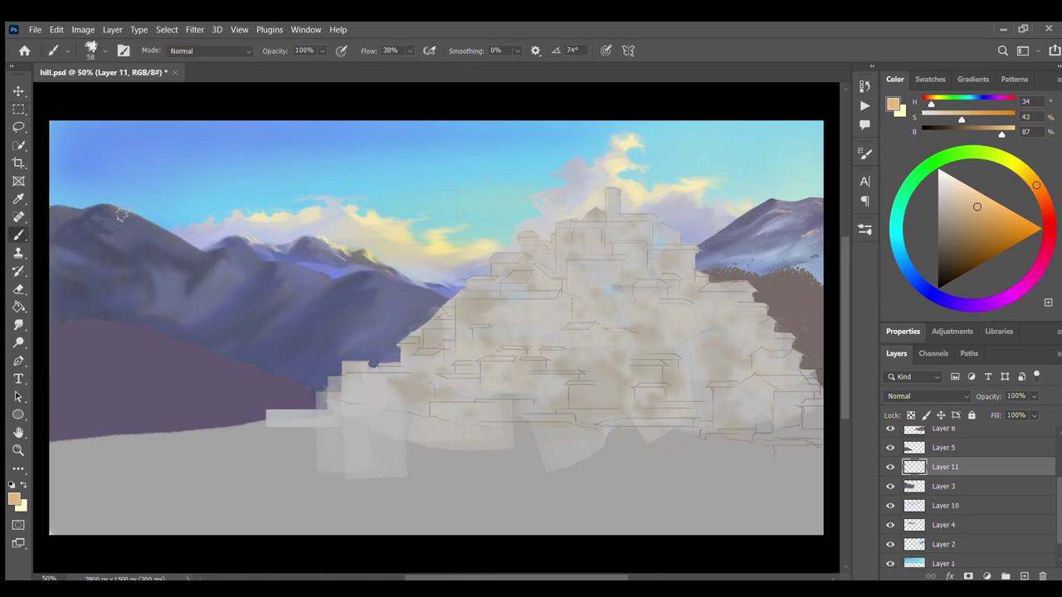
Paint orange sunlit highlights on the left and middle ridges, then partly erase them.
mouse_move(121, 217)
mouse_down()
mouse_move(112, 237)
mouse_move(340, 287)
mouse_move(319, 298)
mouse_up()
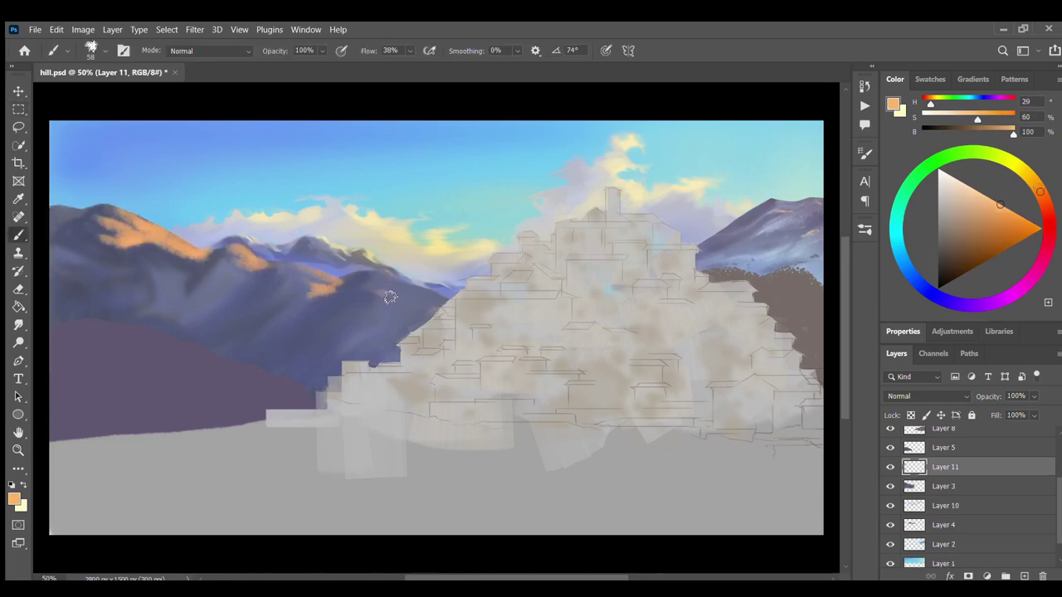
mouse_move(390, 297)
mouse_down()
mouse_move(440, 291)
mouse_move(363, 331)
mouse_up()
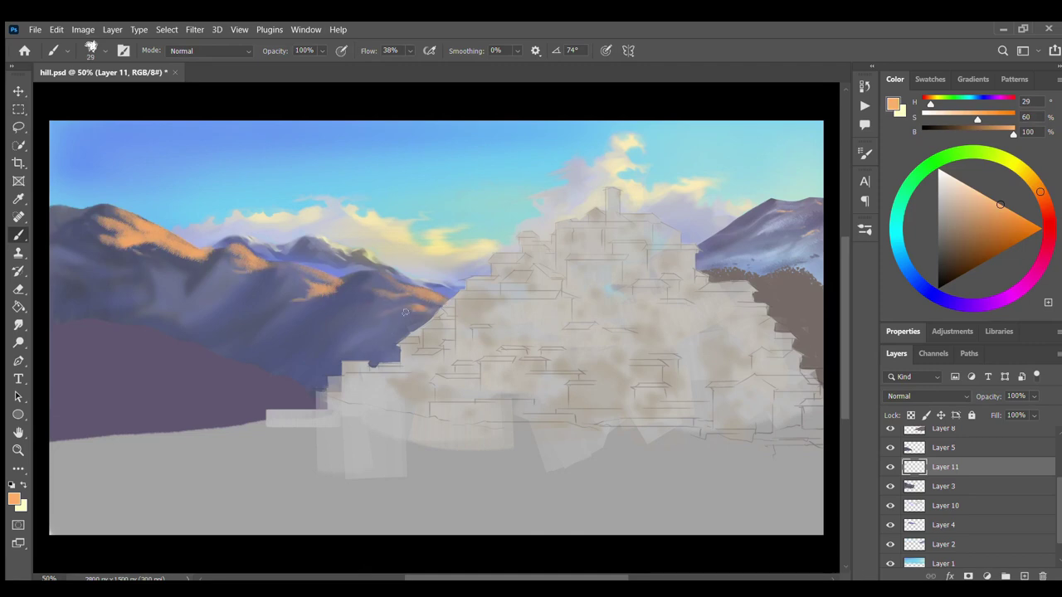
key(e)
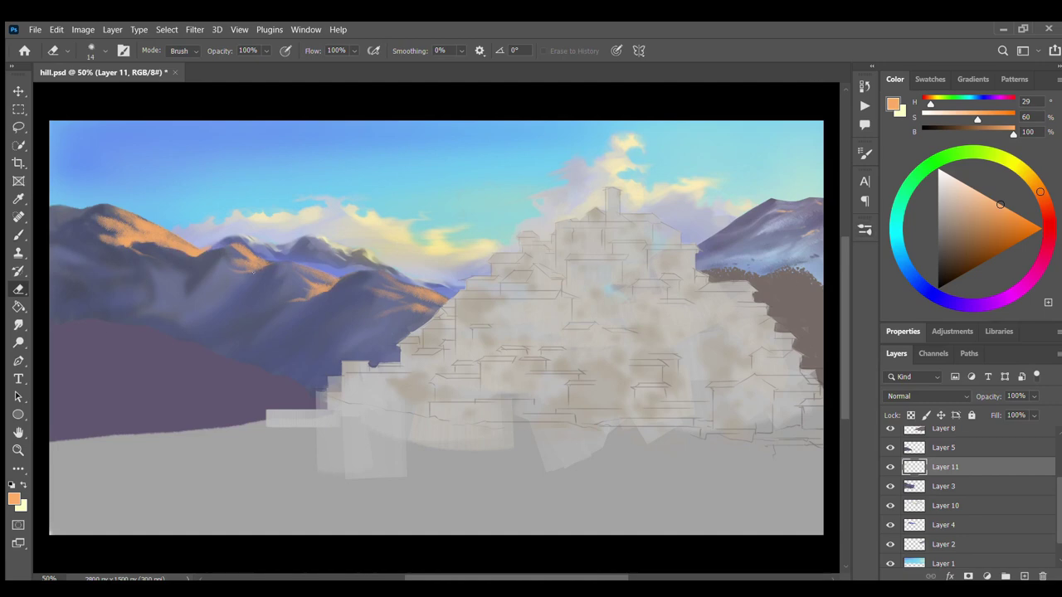
mouse_move(99, 243)
mouse_down()
mouse_move(201, 249)
mouse_move(332, 293)
mouse_up()
drag(113, 242, 203, 249)
key(b)
Scatter dark grey-blue speckles across the mountains and their purple base slope.
alt+click(207, 262)
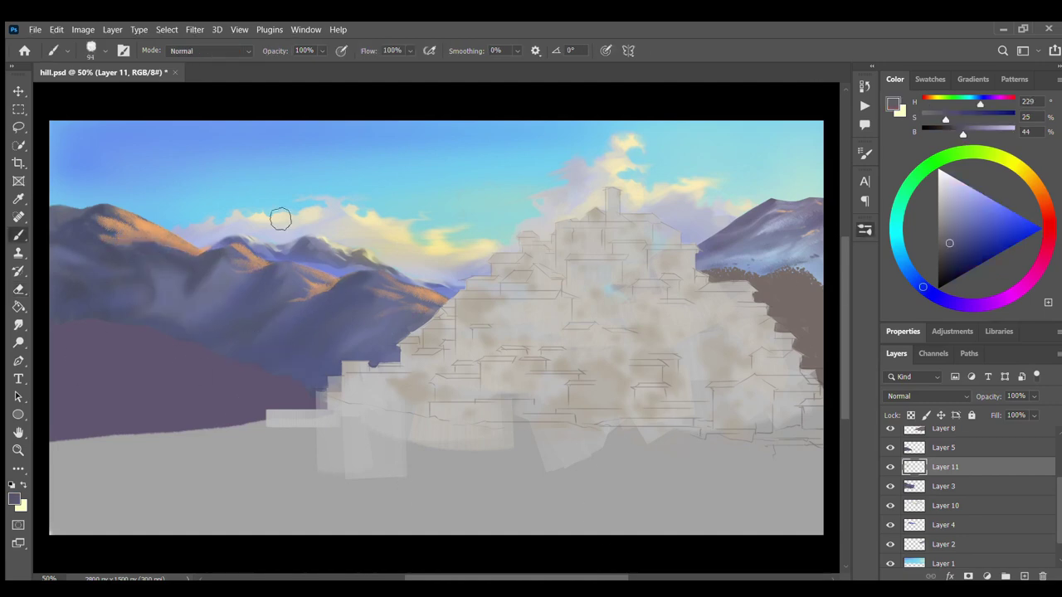
key(ctrl+shift+n)
drag(141, 305, 342, 386)
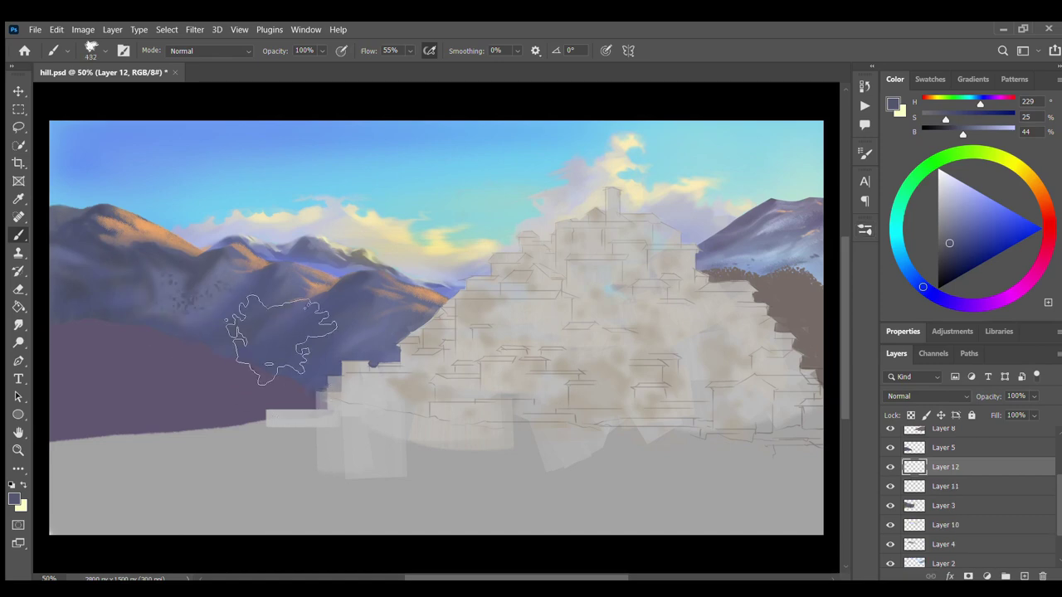
key(ctrl+z)
key(ctrl+z)
drag(162, 353, 448, 386)
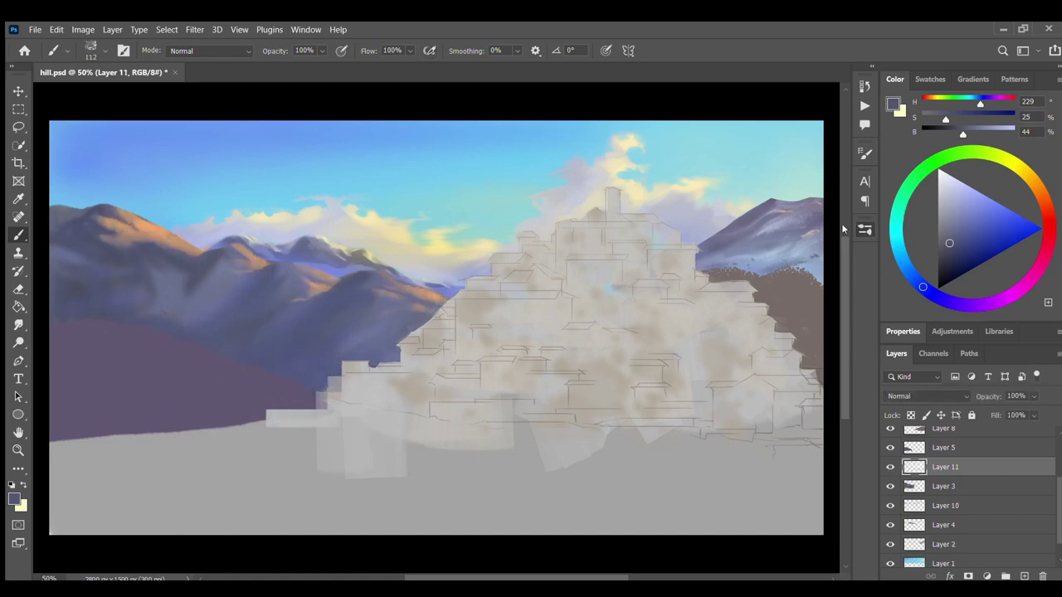
click(362, 340)
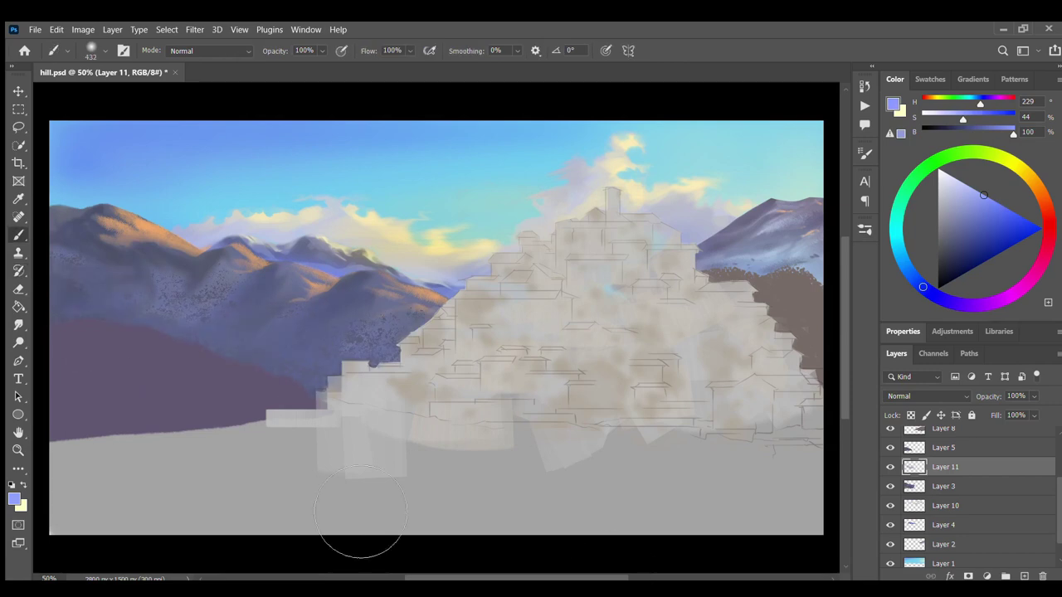
drag(131, 338, 365, 365)
Paint speckled blue-lavender texture over the left mountains' lower and upper slopes.
key(i)
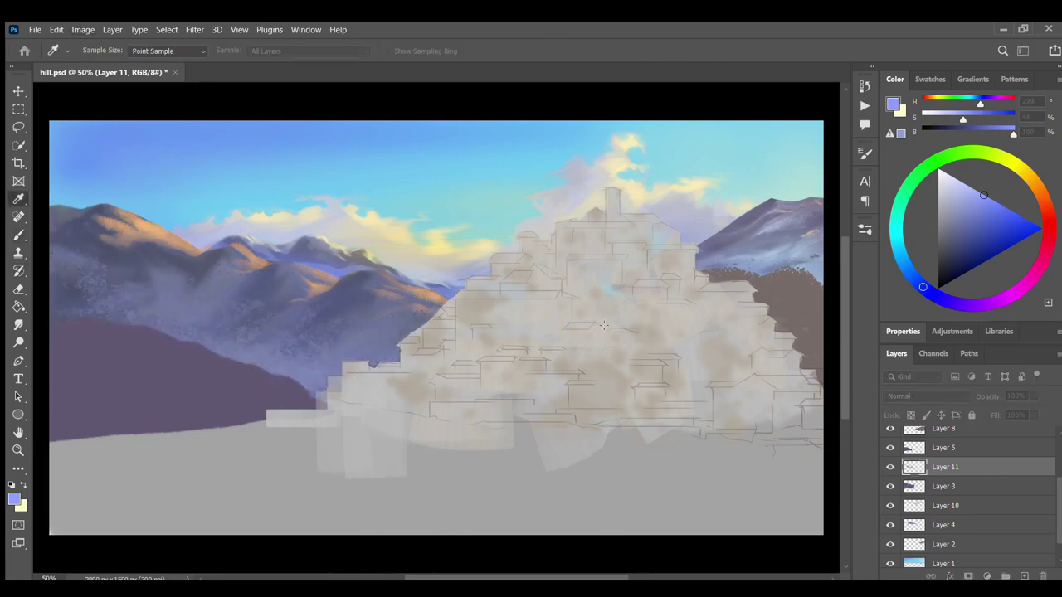
key(b)
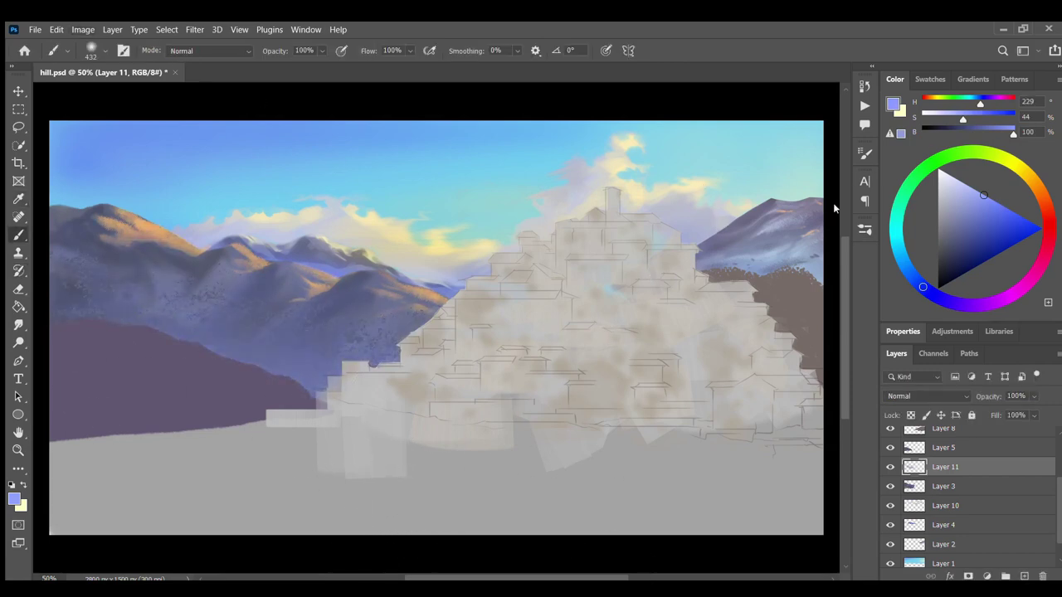
drag(75, 349, 381, 316)
drag(83, 241, 224, 265)
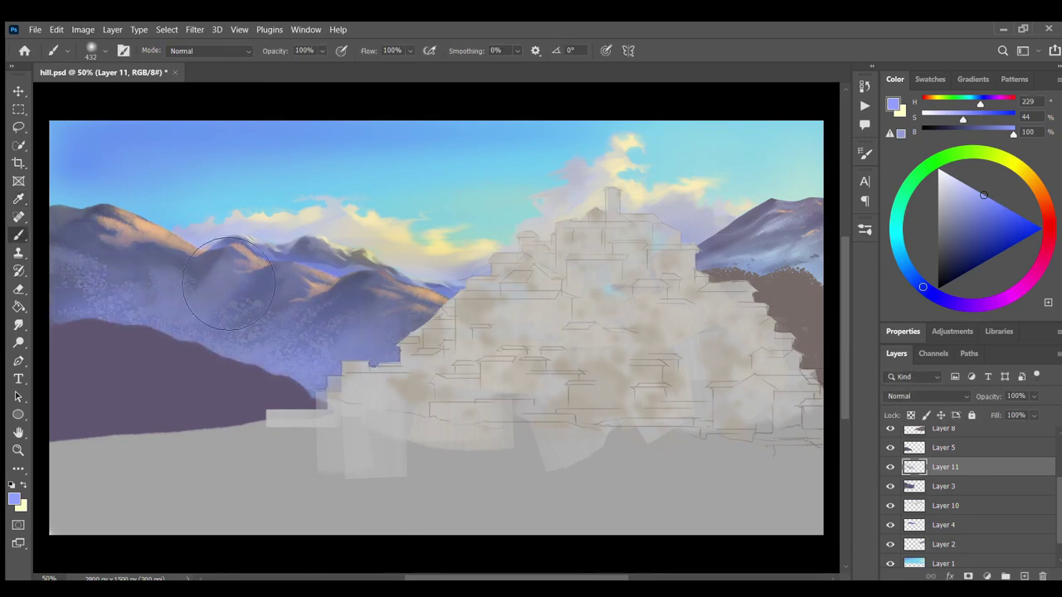
Add soft peach highlights along the sunlit ridge.
alt+click(130, 235)
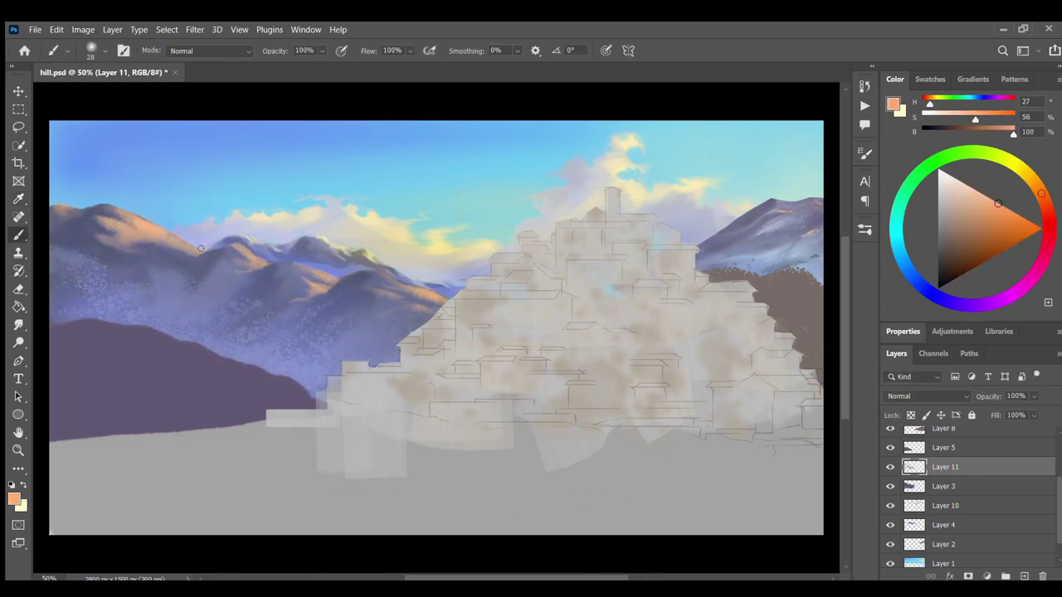
drag(200, 248, 226, 246)
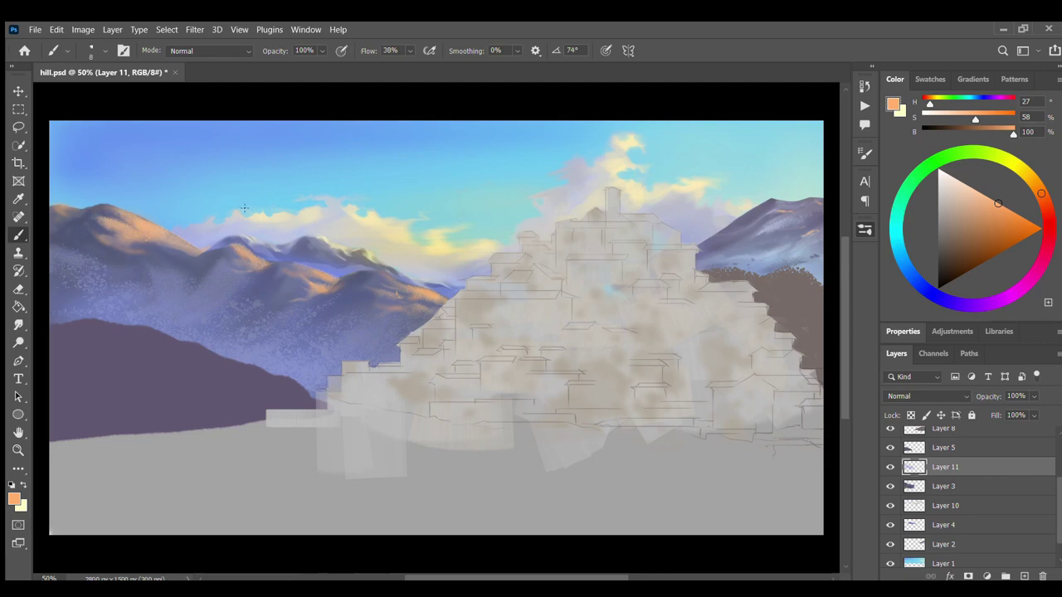
alt+click(107, 230)
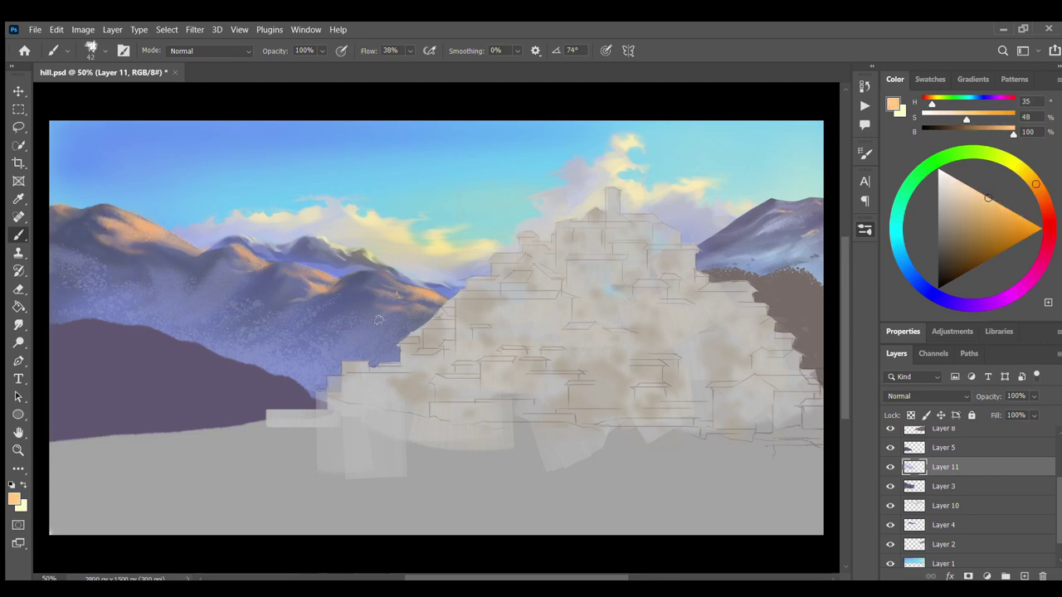
alt+click(63, 211)
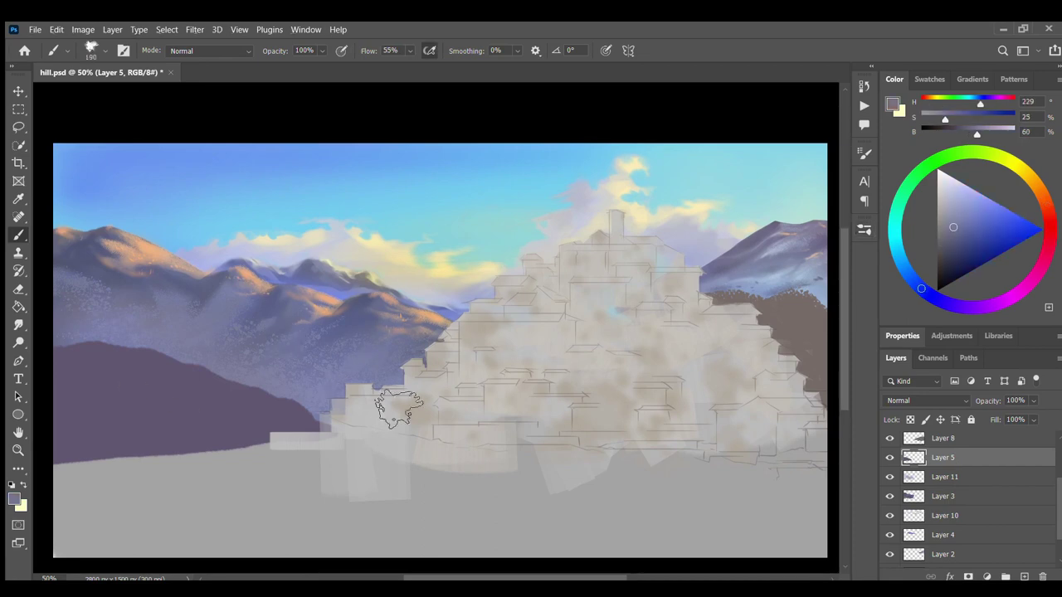
Paint the lower-left purple hill in light and dark brown strokes.
drag(100, 406, 199, 390)
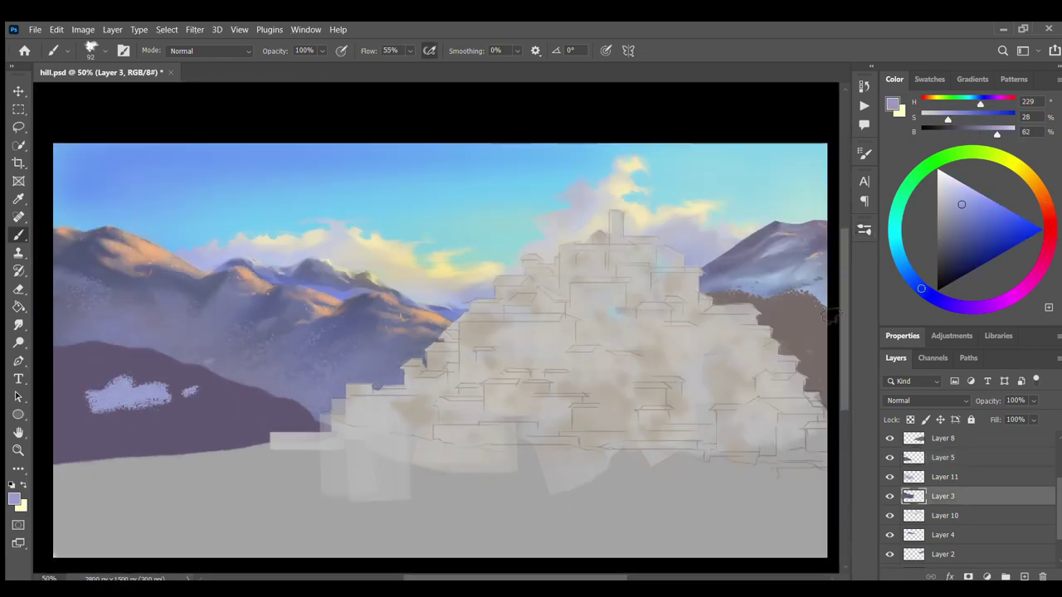
drag(62, 319, 183, 301)
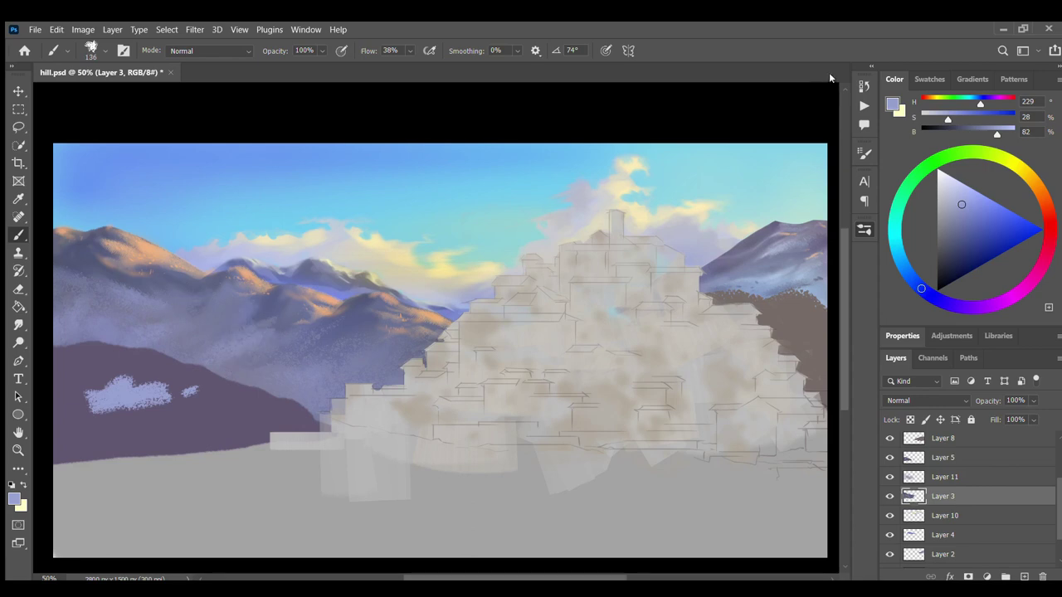
click(955, 228)
drag(83, 423, 249, 431)
drag(124, 415, 182, 378)
drag(95, 386, 157, 366)
drag(125, 427, 199, 398)
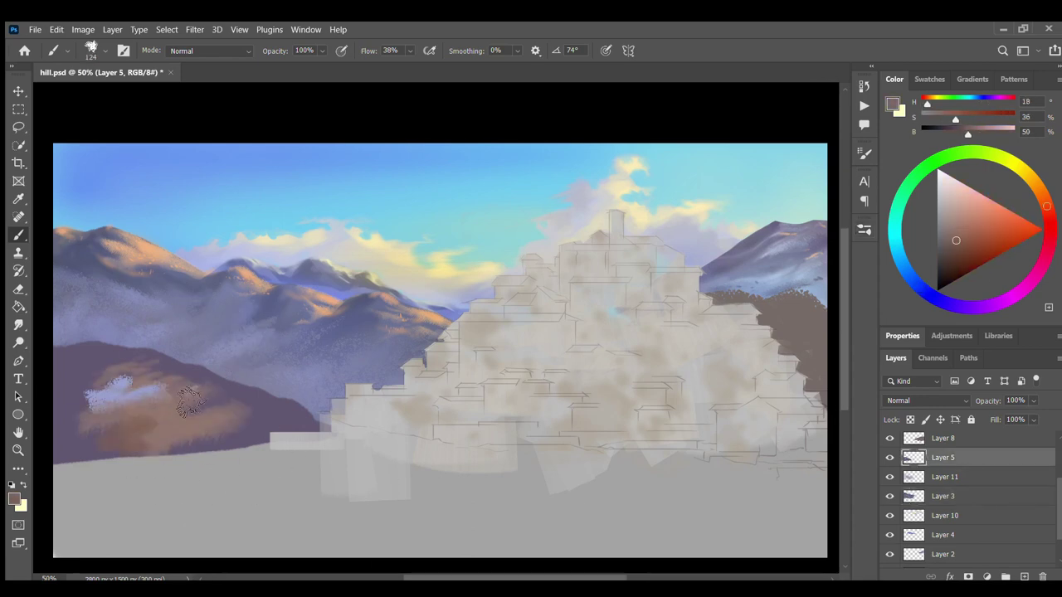
mouse_move(224, 439)
mouse_down()
mouse_move(67, 373)
mouse_move(74, 448)
mouse_move(277, 437)
mouse_up()
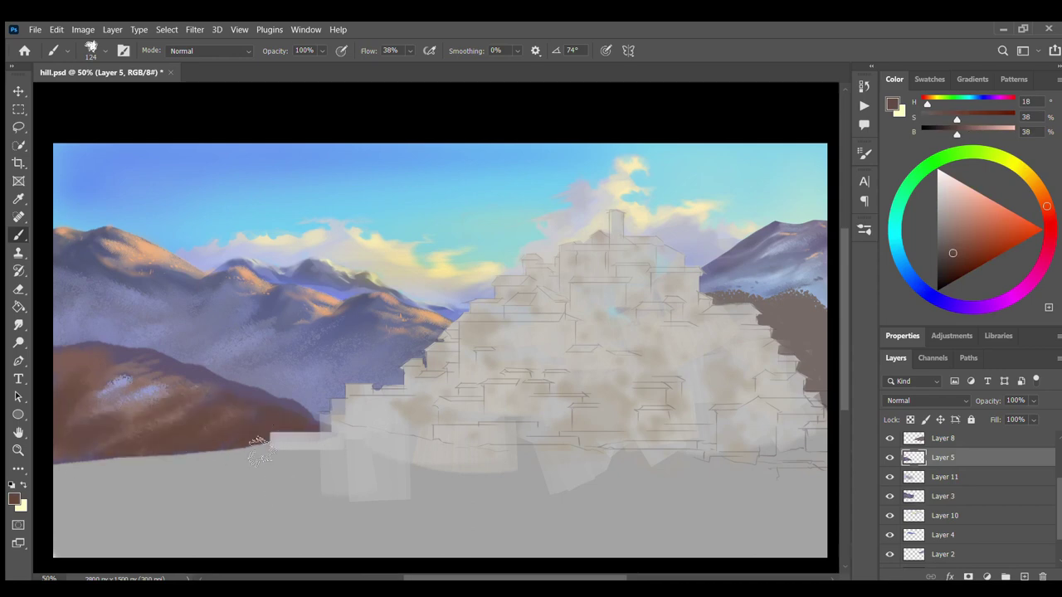
alt+click(96, 419)
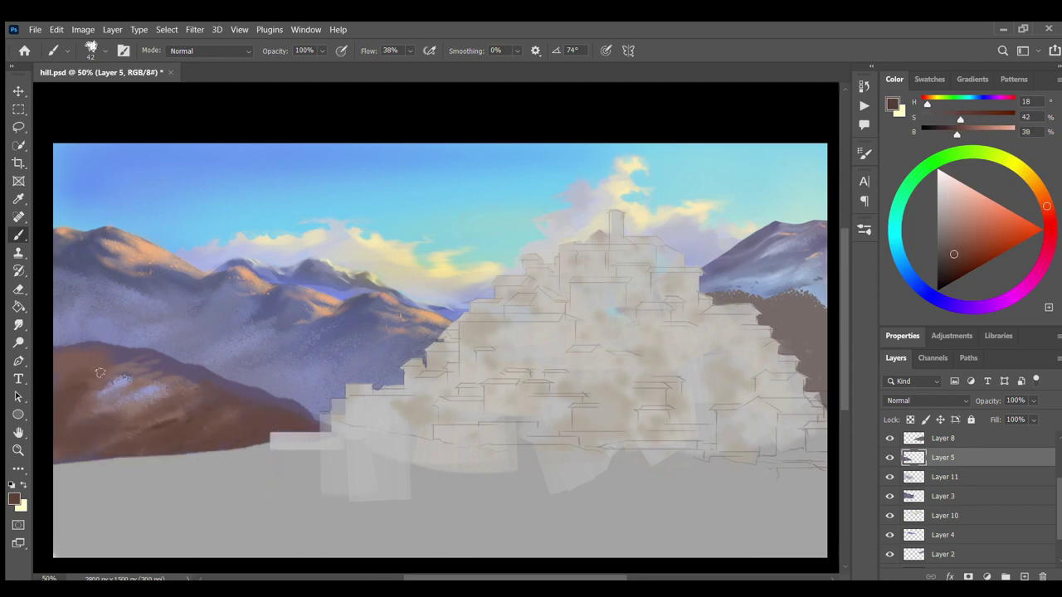
drag(131, 398, 170, 393)
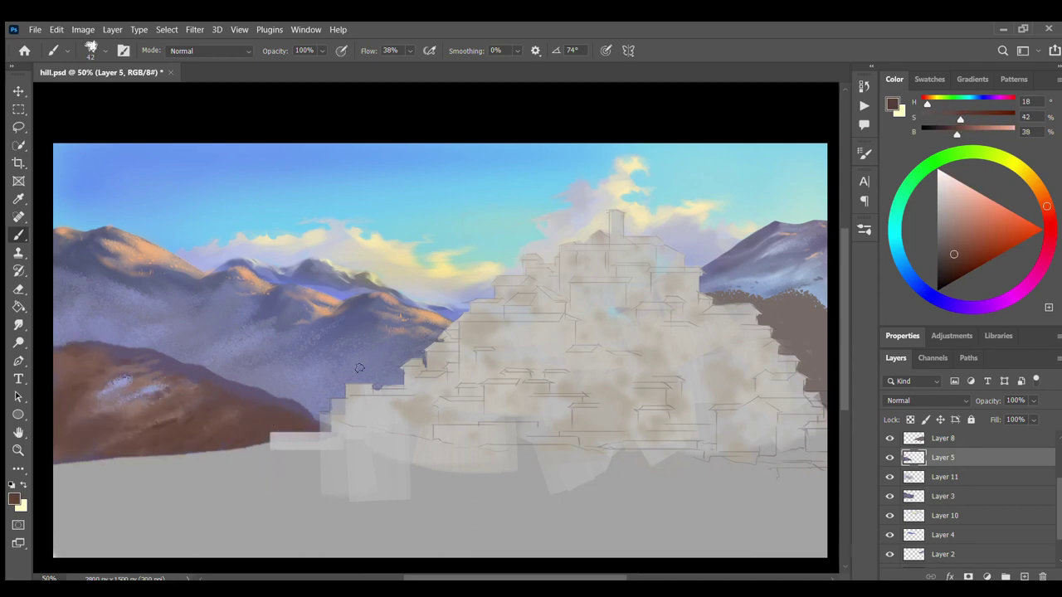
Paint a glowing orange sunlit edge along the hill's ridge.
alt+click(303, 324)
click(1037, 202)
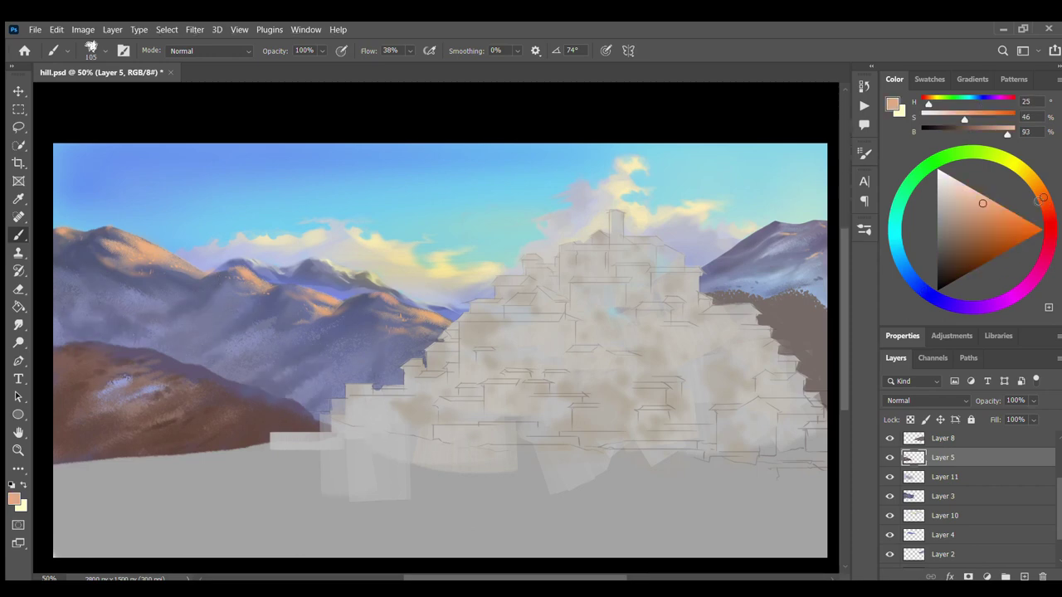
drag(1037, 202, 1048, 210)
drag(54, 348, 315, 418)
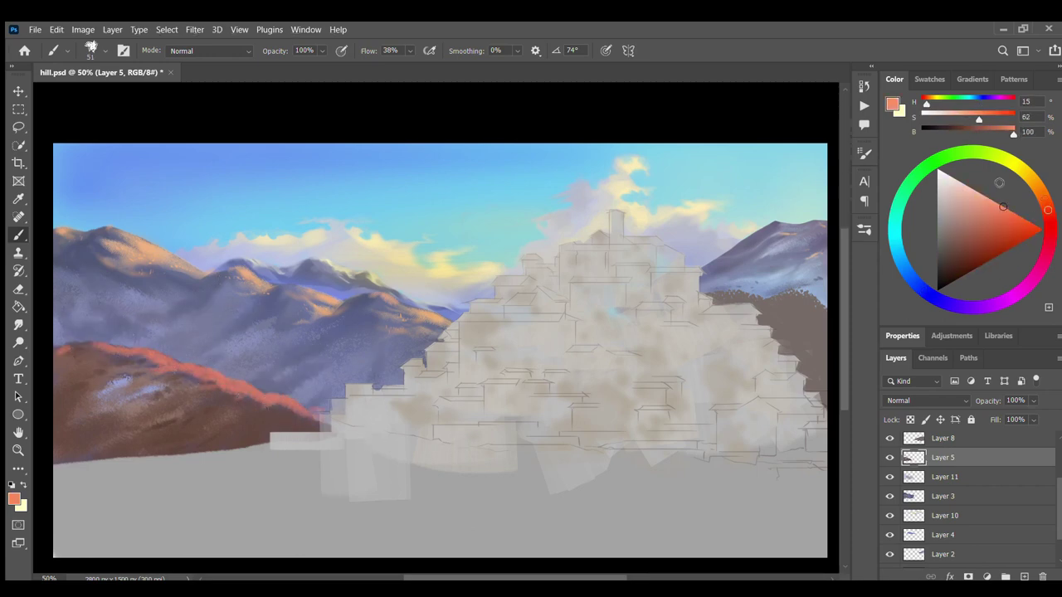
click(1044, 198)
drag(58, 346, 332, 415)
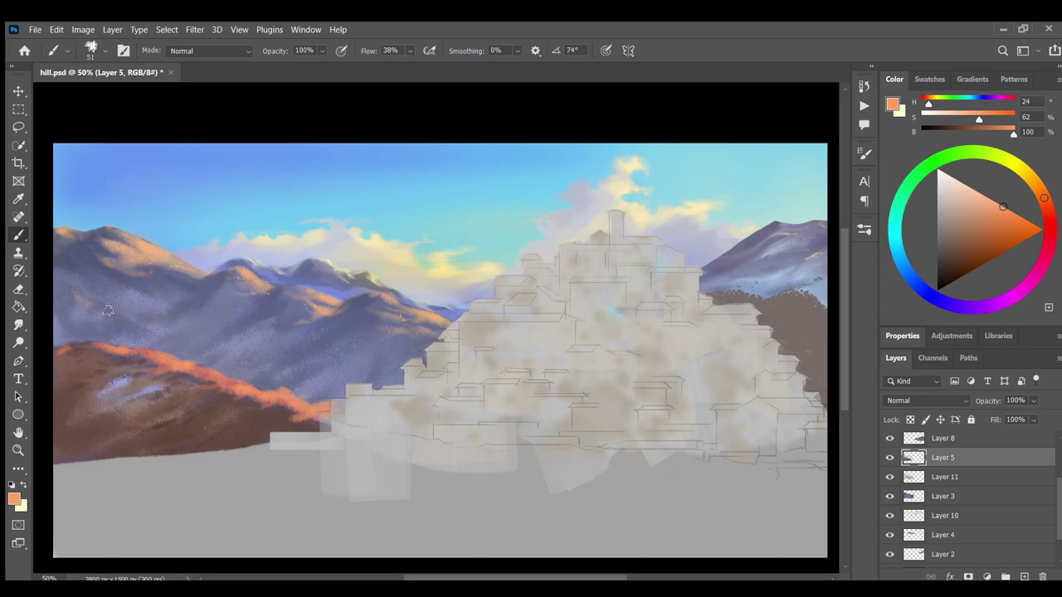
click(1033, 180)
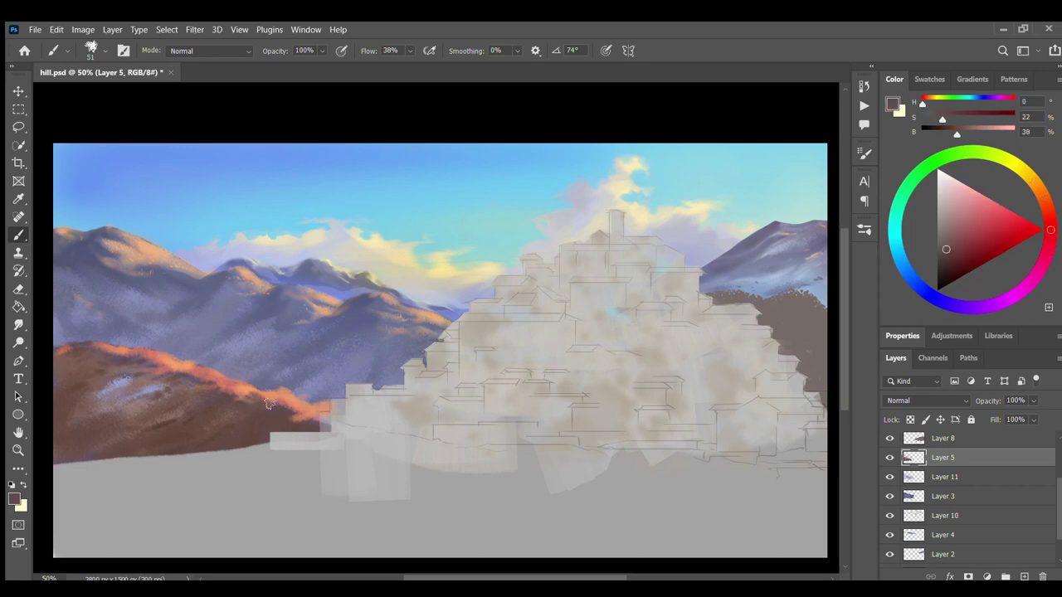
alt+click(257, 401)
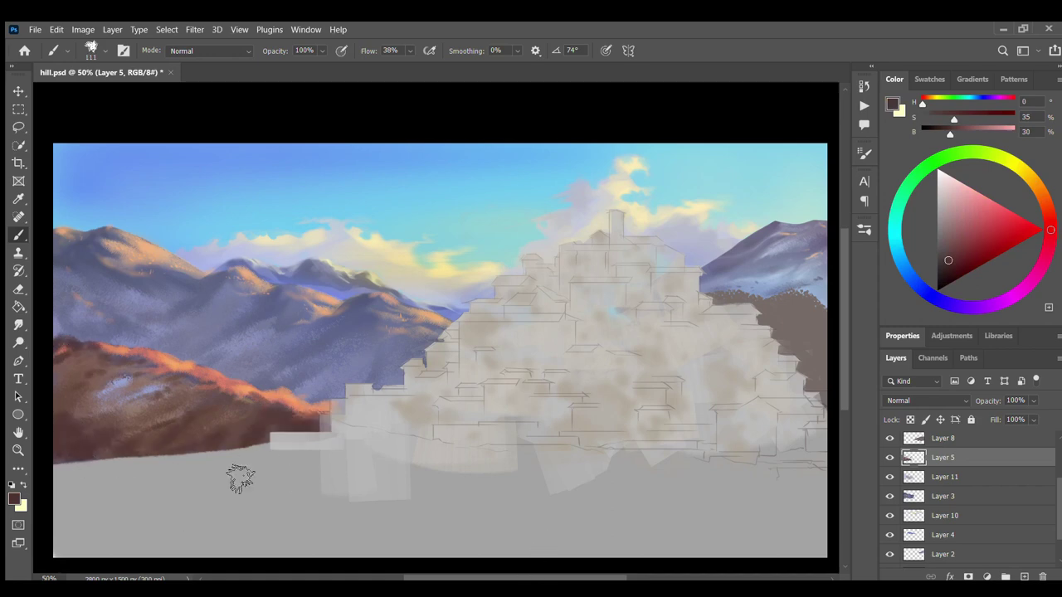
With a textured brush, add pale lavender snow patches and purple-mountain snow streaks.
key(period)
alt+click(412, 217)
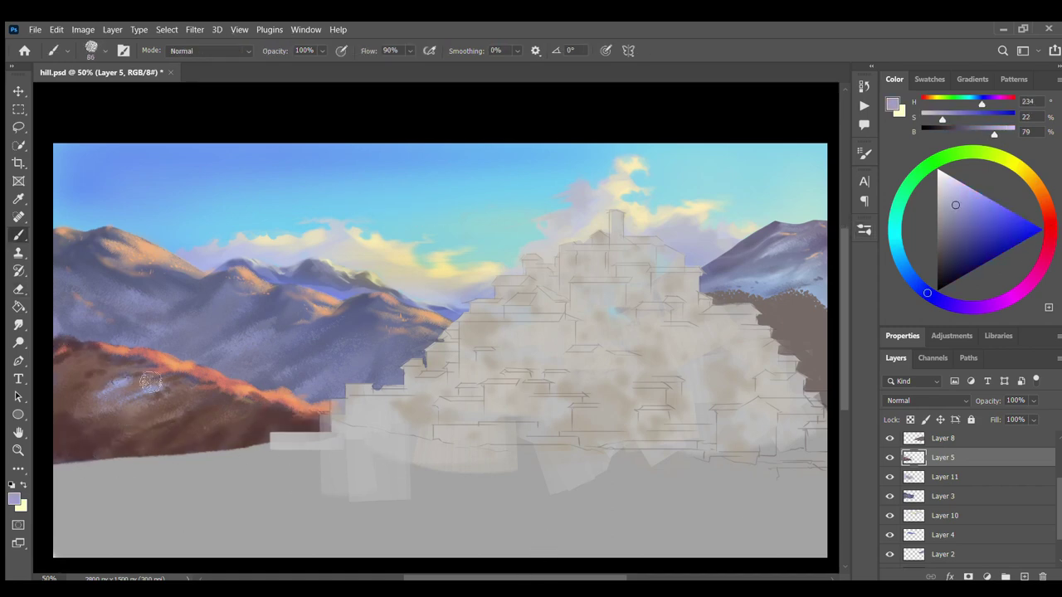
drag(157, 440, 235, 426)
key(alt+bracketleft)
key(alt+bracketleft)
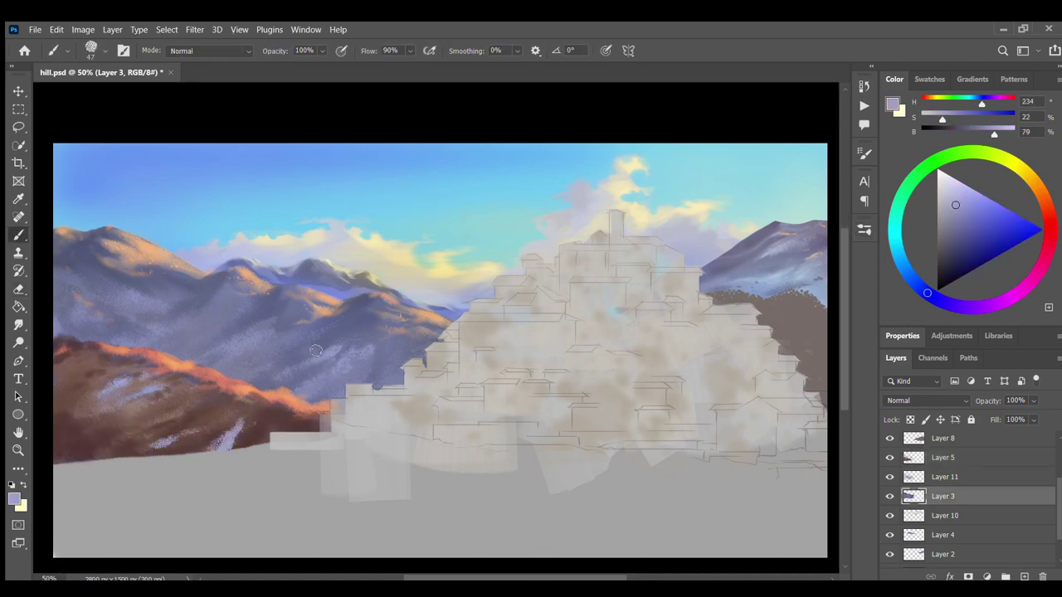
key(alt+bracketright)
drag(166, 331, 217, 348)
drag(300, 346, 319, 339)
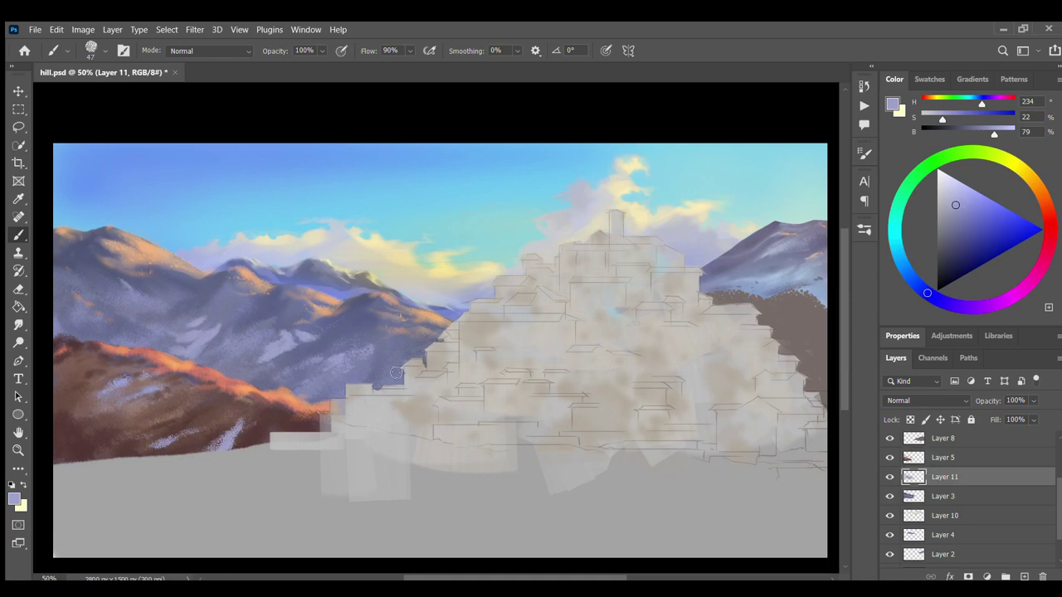
drag(395, 375, 398, 351)
Paint brighter lavender snow on the lower-left hill on Layer 5.
alt+click(397, 365)
key(bracketright)
key(bracketright)
key(bracketright)
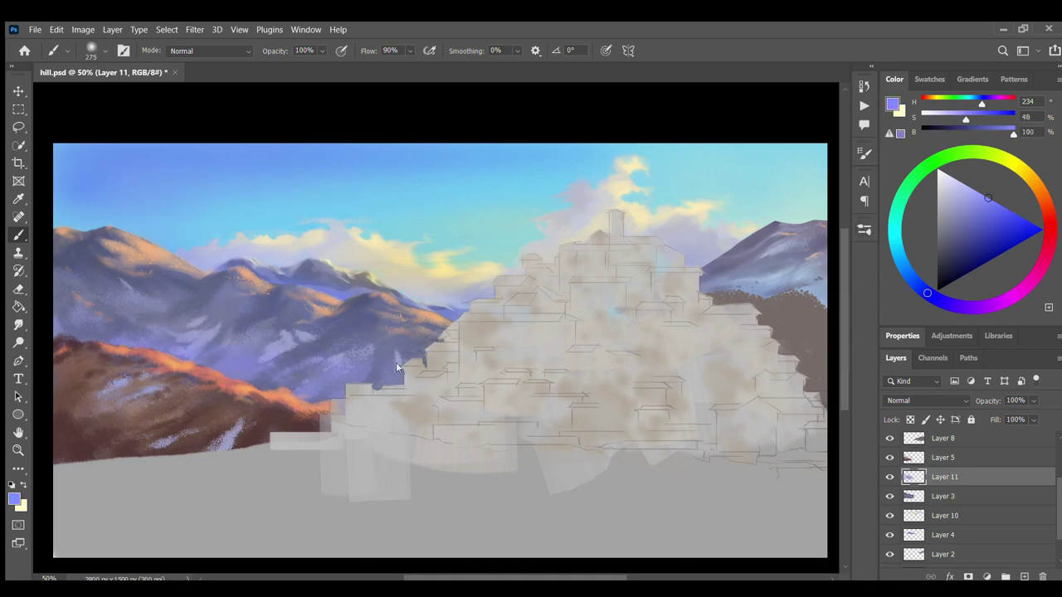
key(alt+bracketright)
drag(74, 448, 315, 424)
key(bracketright)
key(bracketright)
key(bracketright)
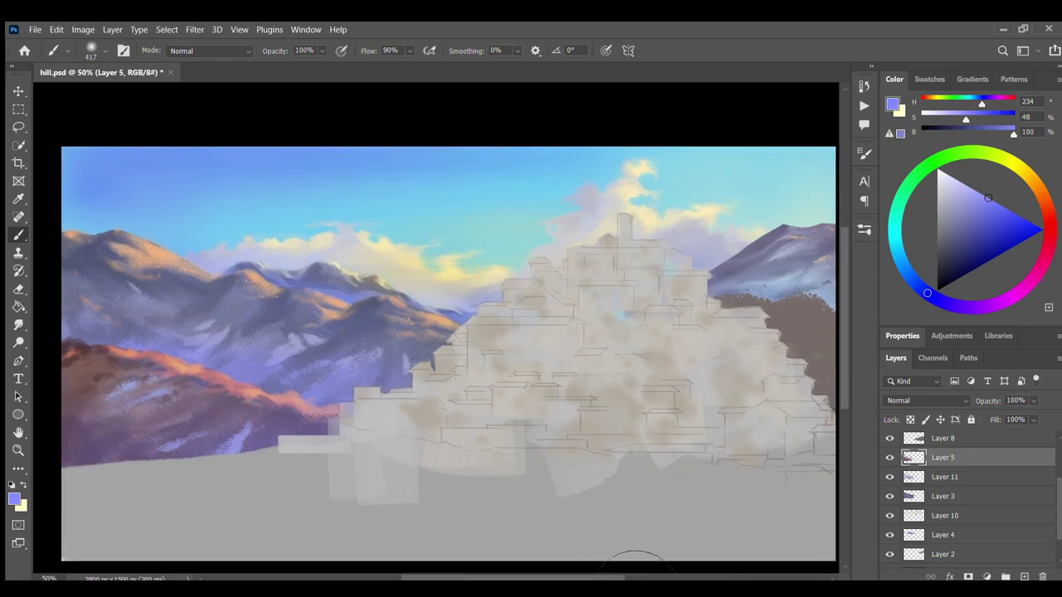
key(bracketleft)
key(bracketleft)
key(bracketleft)
Sample a greyish brown from the town and load its shape as a selection, undoing trial strokes.
ctrl+click(679, 260)
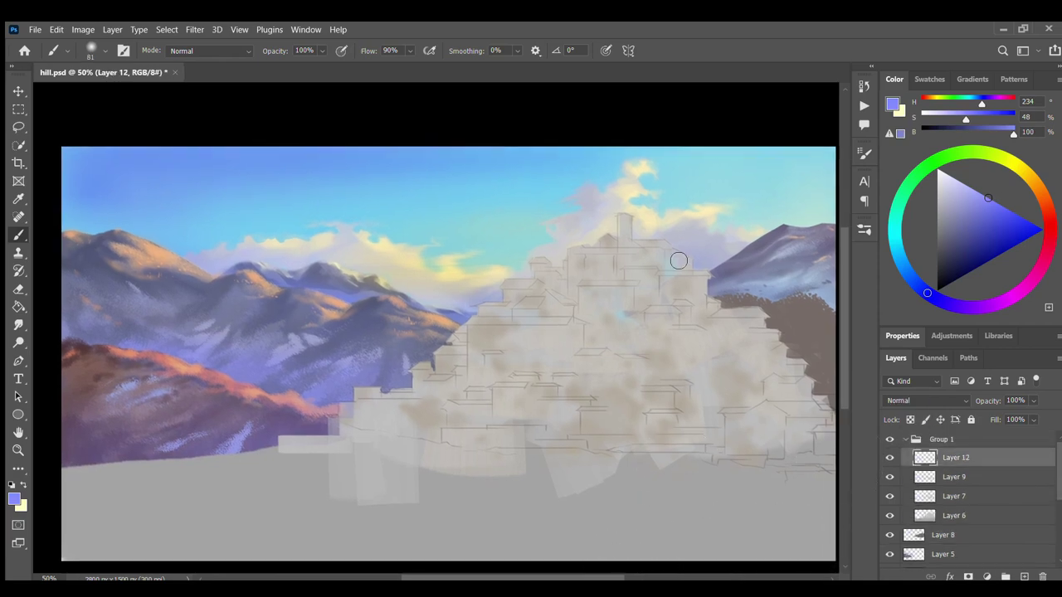
key(bracketleft)
alt+click(521, 380)
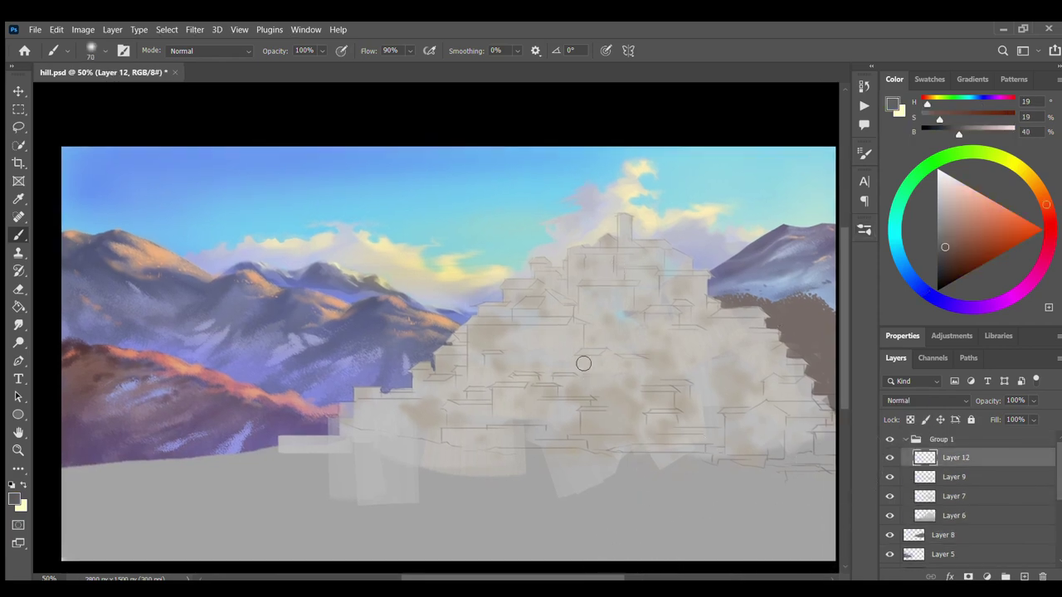
click(954, 516)
ctrl+click(924, 515)
click(616, 308)
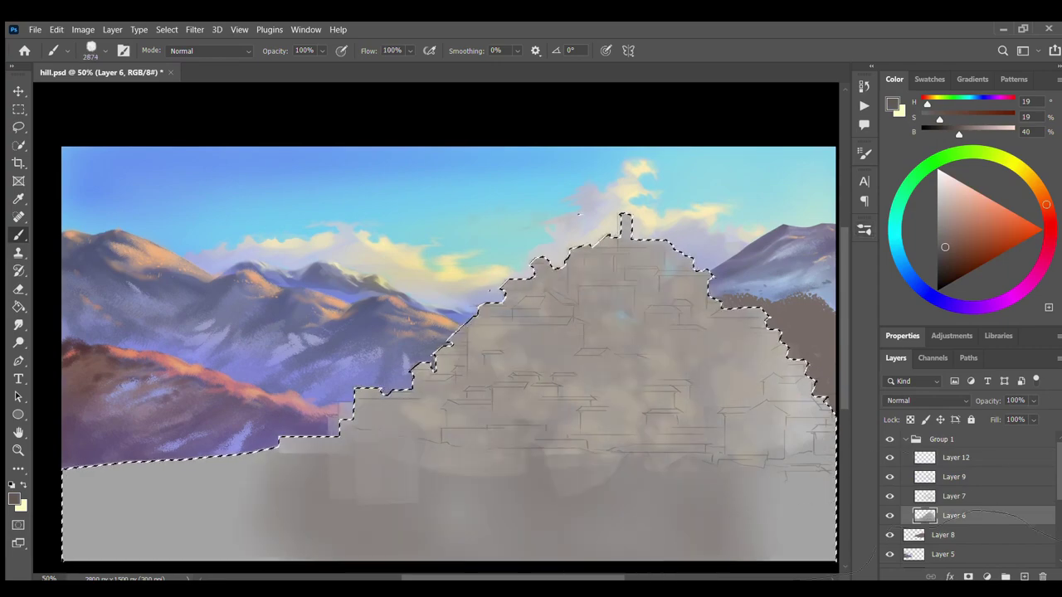
key(ctrl+z)
alt+click(622, 215)
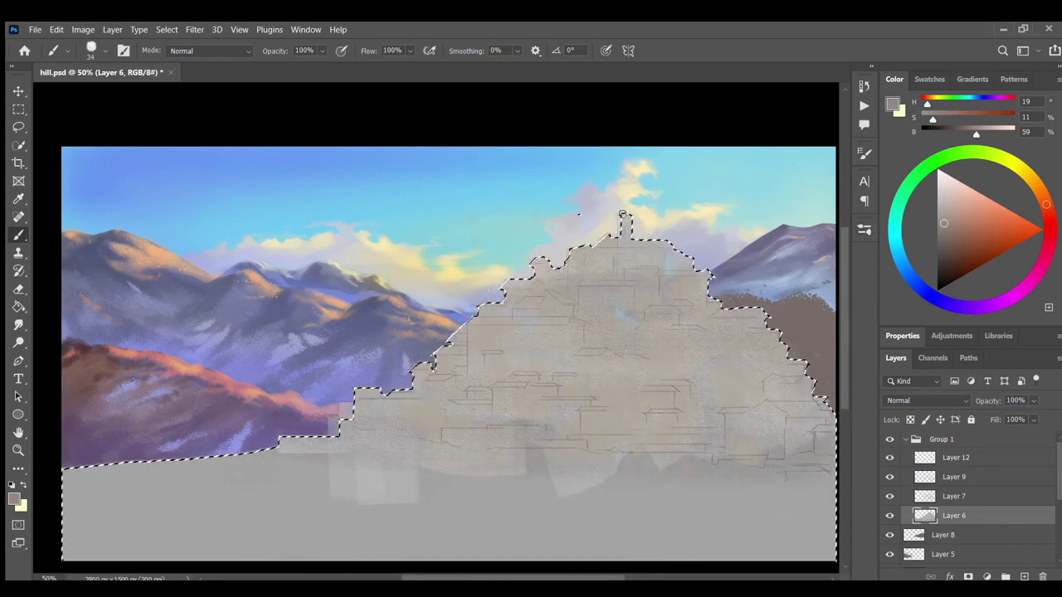
key(ctrl+z)
key(ctrl+z)
key(ctrl+z)
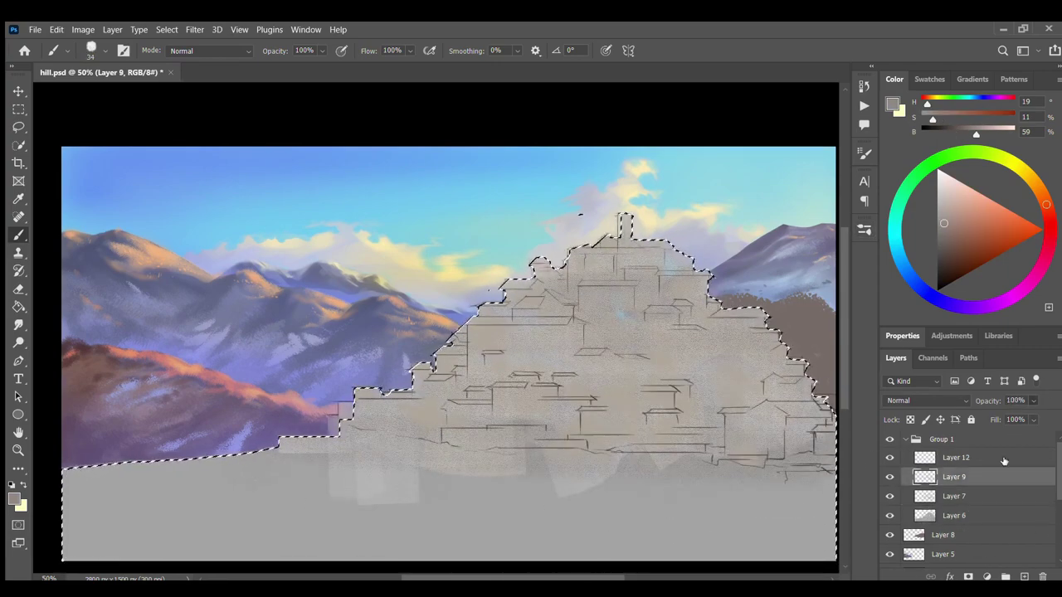
key(ctrl+z)
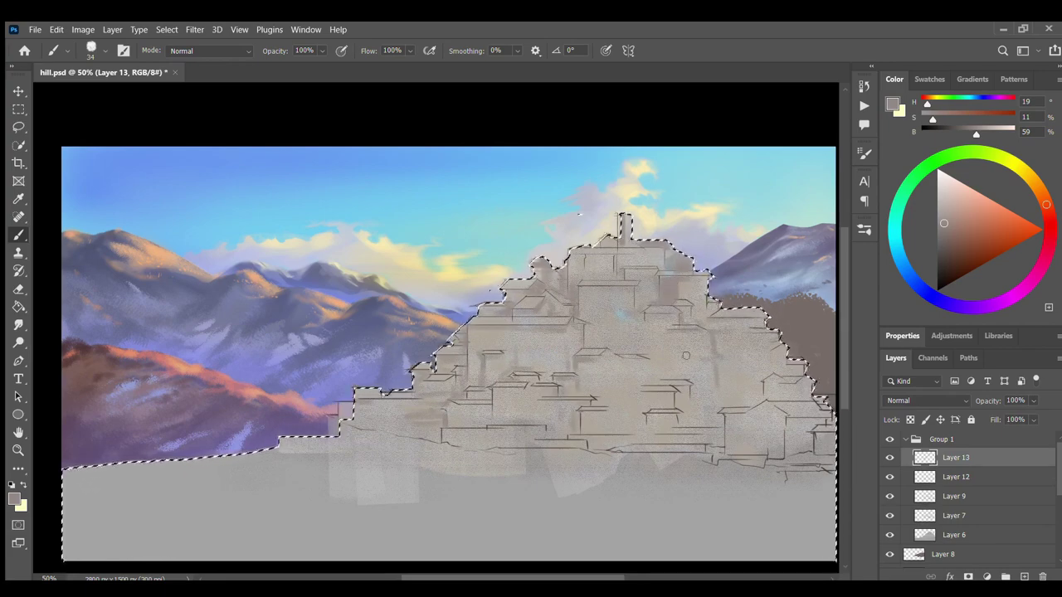
Shade the town's buildings with darker brownish grey, erasing some to lighten the texture.
drag(685, 356, 735, 376)
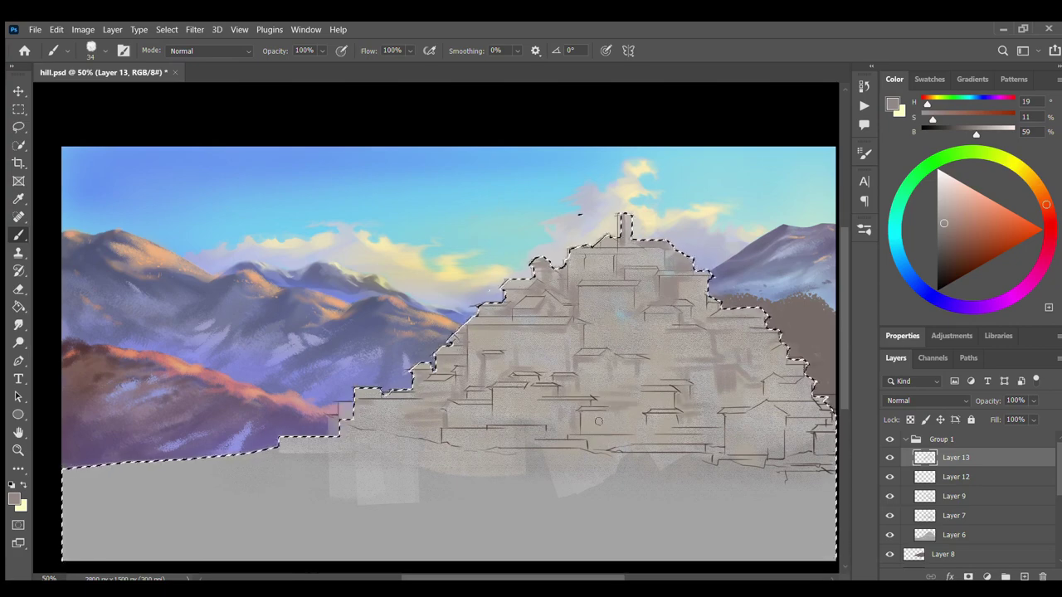
alt+click(601, 265)
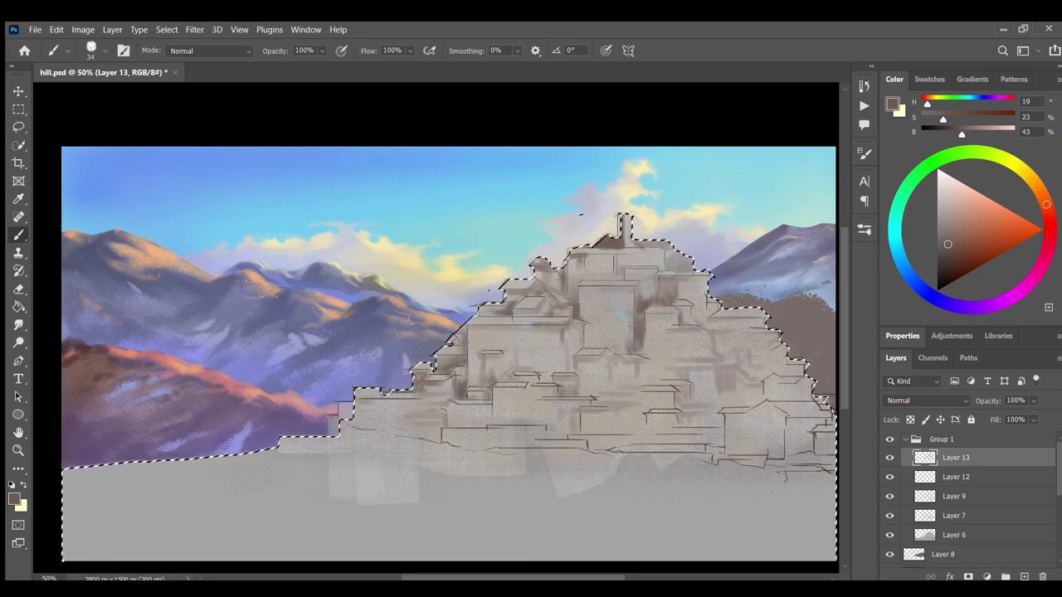
drag(432, 421, 428, 438)
drag(539, 434, 577, 425)
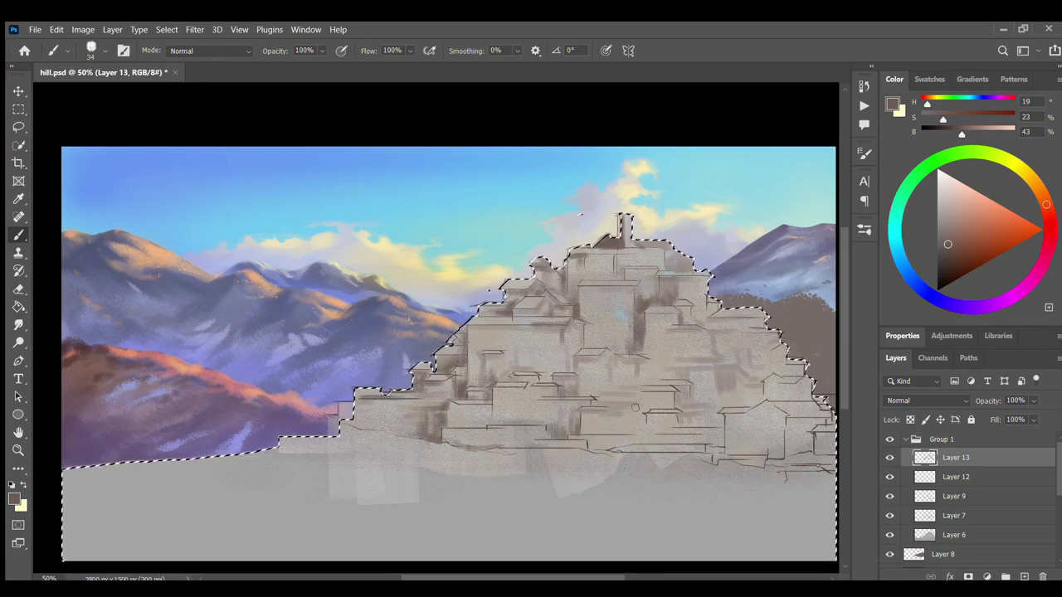
mouse_move(481, 414)
mouse_down()
mouse_move(615, 433)
mouse_move(805, 431)
mouse_up()
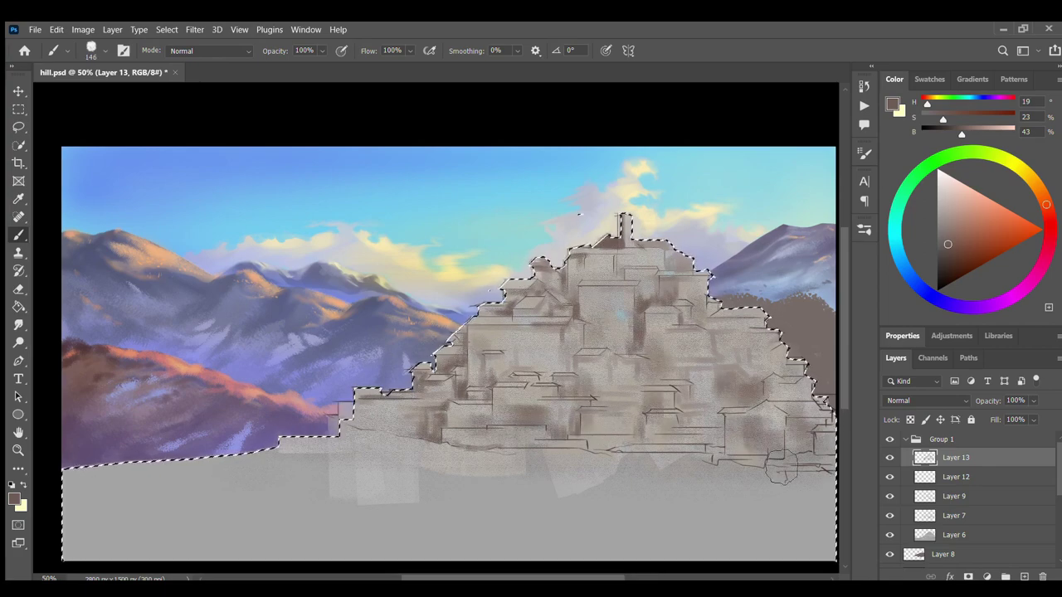
key(e)
mouse_move(596, 395)
mouse_down()
mouse_move(486, 430)
mouse_move(593, 419)
mouse_move(664, 427)
mouse_move(658, 374)
mouse_up()
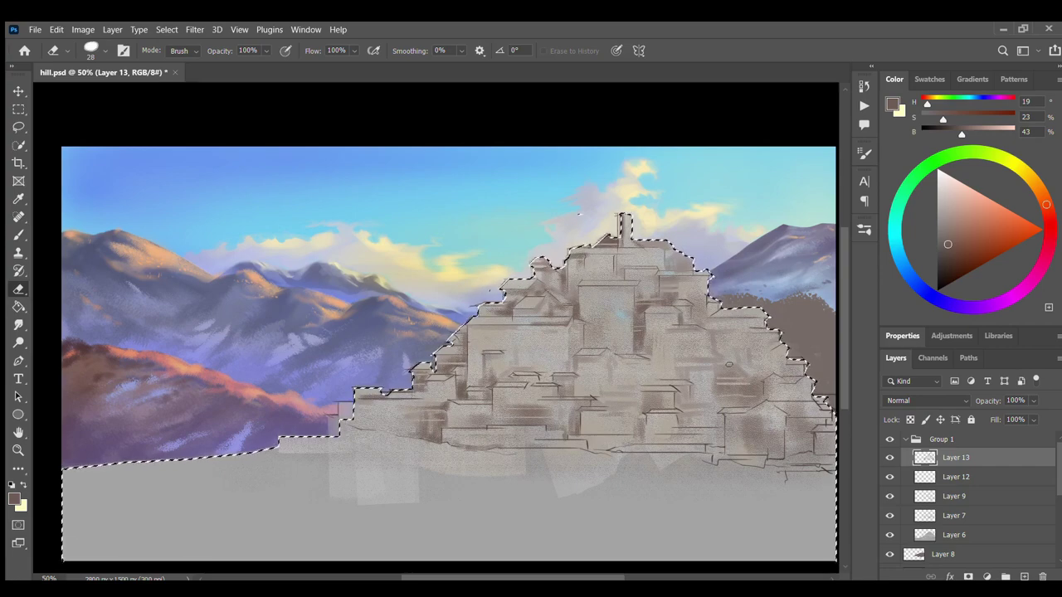
Draw thin dark vertical and horizontal building lines with a small brush, then add Layer 14.
key(b)
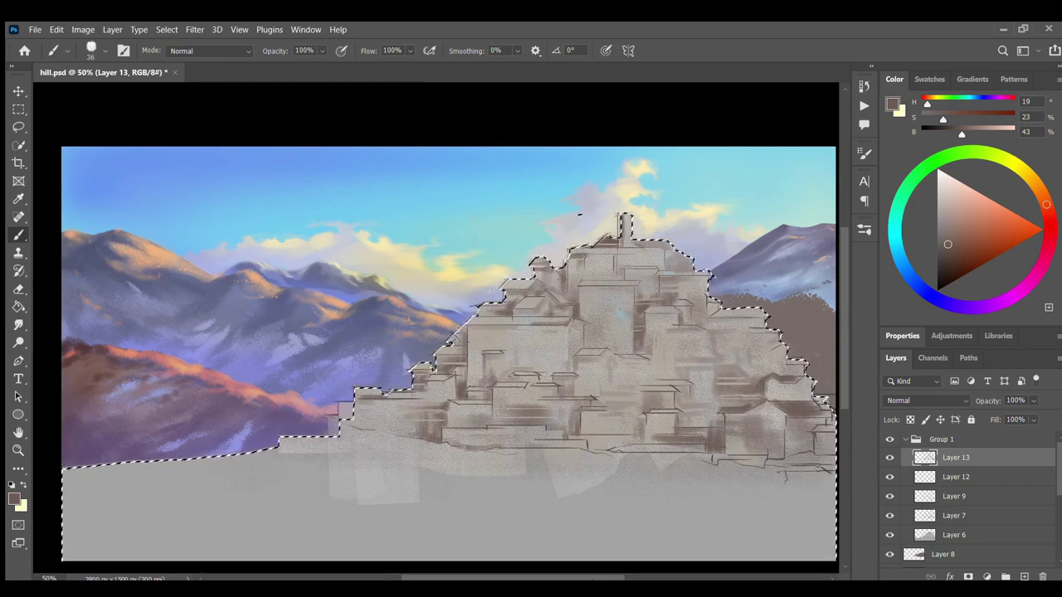
key(bracketleft)
key(bracketleft)
key(bracketleft)
alt+click(579, 295)
drag(584, 288, 592, 350)
drag(695, 278, 695, 322)
mouse_move(491, 325)
mouse_down()
mouse_move(490, 350)
mouse_move(516, 370)
mouse_up()
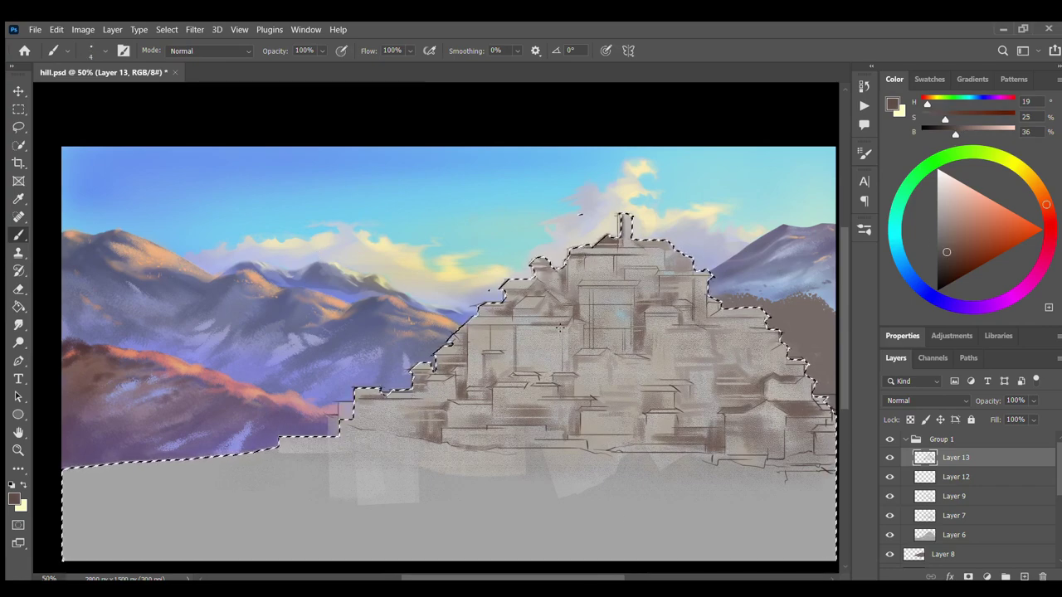
drag(559, 330, 559, 372)
drag(577, 357, 596, 395)
drag(369, 430, 422, 430)
drag(484, 407, 484, 432)
mouse_move(493, 408)
mouse_down()
mouse_move(546, 403)
mouse_move(546, 431)
mouse_up()
drag(599, 378, 611, 378)
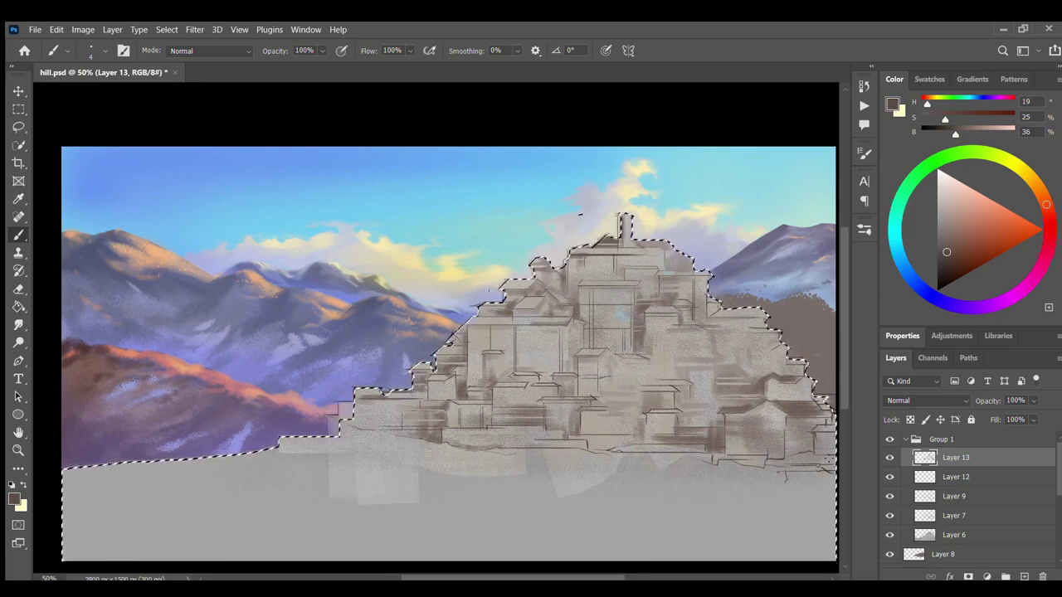
key(ctrl+shift+alt+n)
key(bracketright)
key(bracketright)
key(bracketright)
key(bracketright)
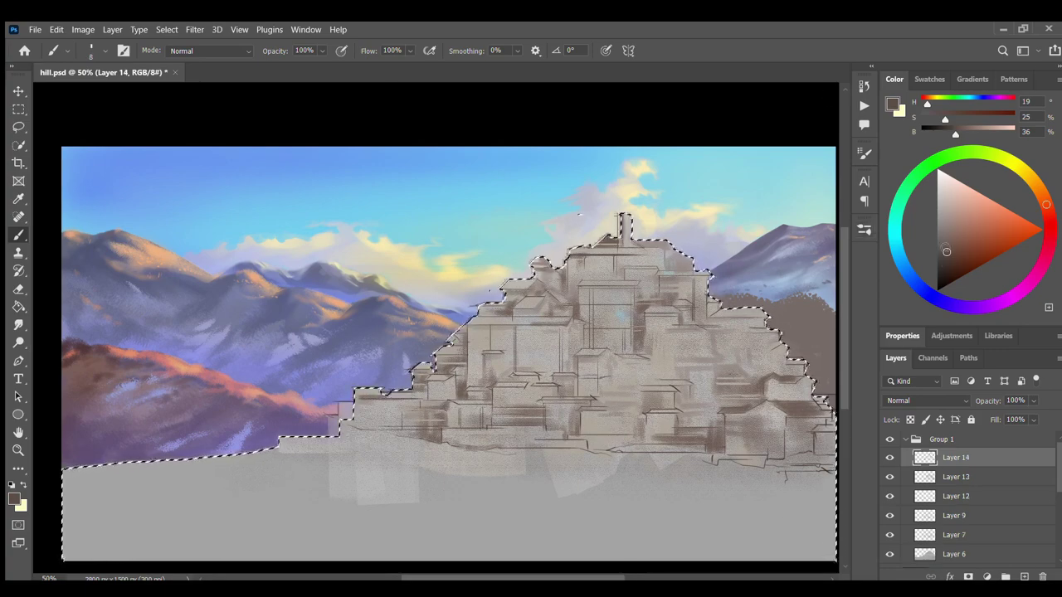
Paint rows of short dark window marks across the town's left and central buildings.
alt+click(614, 332)
mouse_move(590, 258)
mouse_down()
mouse_move(643, 259)
mouse_move(653, 273)
mouse_move(688, 279)
mouse_move(688, 297)
mouse_up()
drag(536, 292, 554, 307)
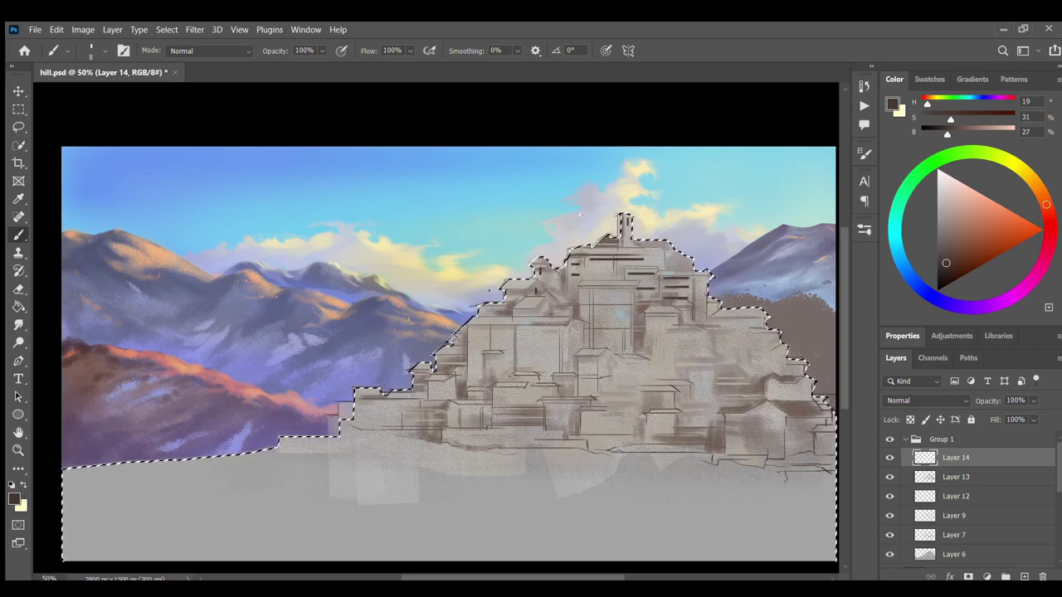
mouse_move(470, 328)
mouse_down()
mouse_move(579, 328)
mouse_move(578, 341)
mouse_up()
mouse_move(505, 358)
mouse_down()
mouse_move(577, 358)
mouse_move(502, 364)
mouse_up()
drag(488, 377, 501, 376)
drag(581, 293, 629, 293)
mouse_move(581, 316)
mouse_down()
mouse_move(675, 322)
mouse_move(707, 346)
mouse_move(768, 348)
mouse_up()
mouse_move(497, 395)
mouse_down()
mouse_move(547, 395)
mouse_move(540, 377)
mouse_up()
drag(532, 389, 558, 389)
drag(546, 413, 579, 417)
drag(430, 385, 456, 384)
drag(430, 394, 539, 412)
Add window marks on the right-hand buildings and erase gaps to separate windows.
drag(614, 359, 615, 380)
drag(650, 365, 668, 420)
drag(678, 388, 679, 406)
drag(752, 418, 782, 418)
drag(756, 426, 780, 427)
drag(757, 438, 816, 423)
drag(788, 430, 813, 429)
key(e)
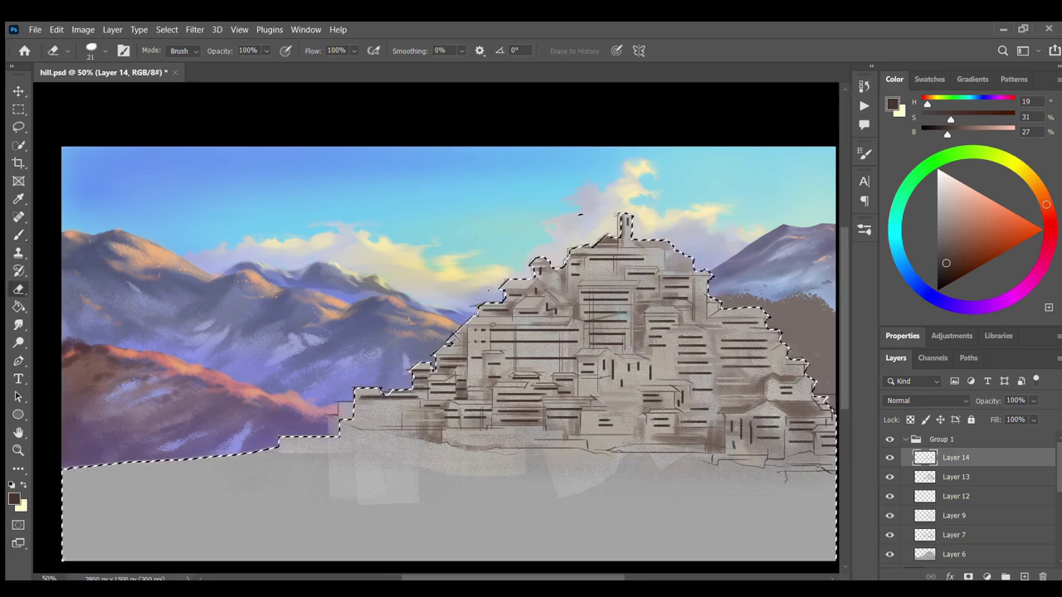
drag(522, 328, 516, 360)
drag(541, 329, 541, 358)
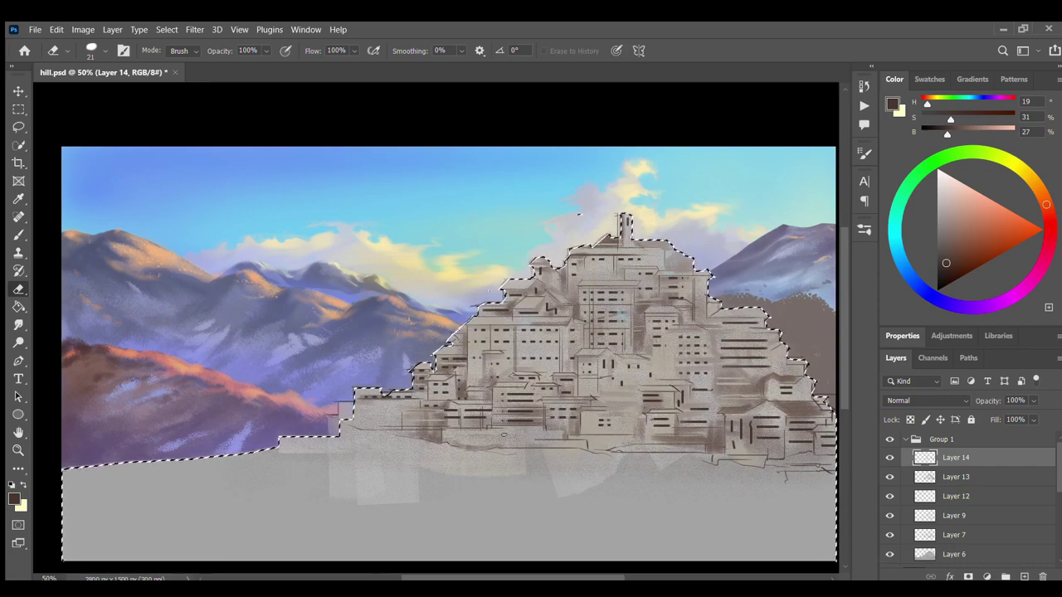
drag(725, 472, 631, 475)
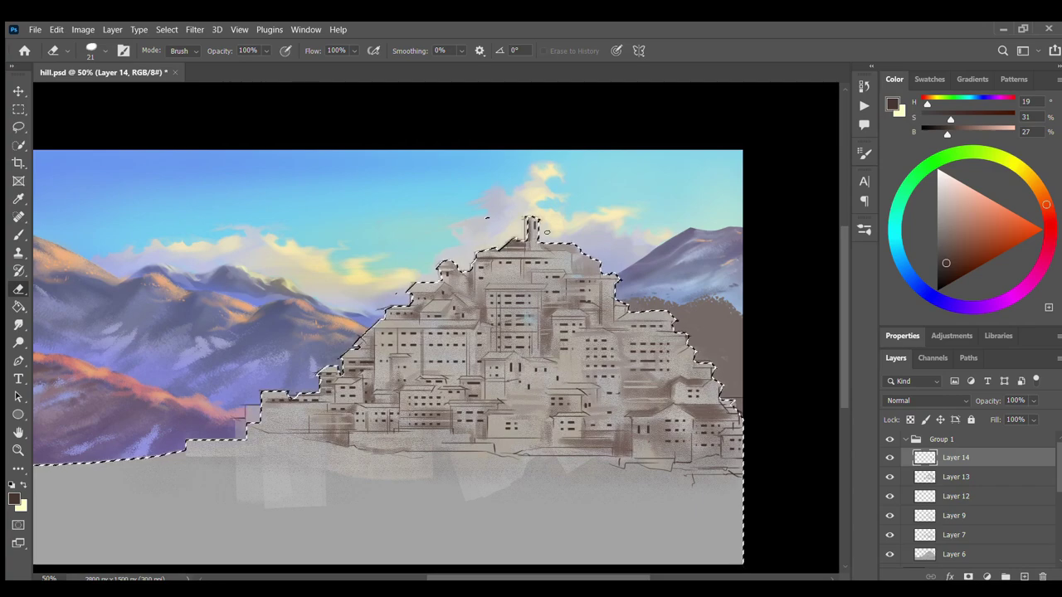
Sample a dark teal and paint teal window marks on the left buildings.
key(i)
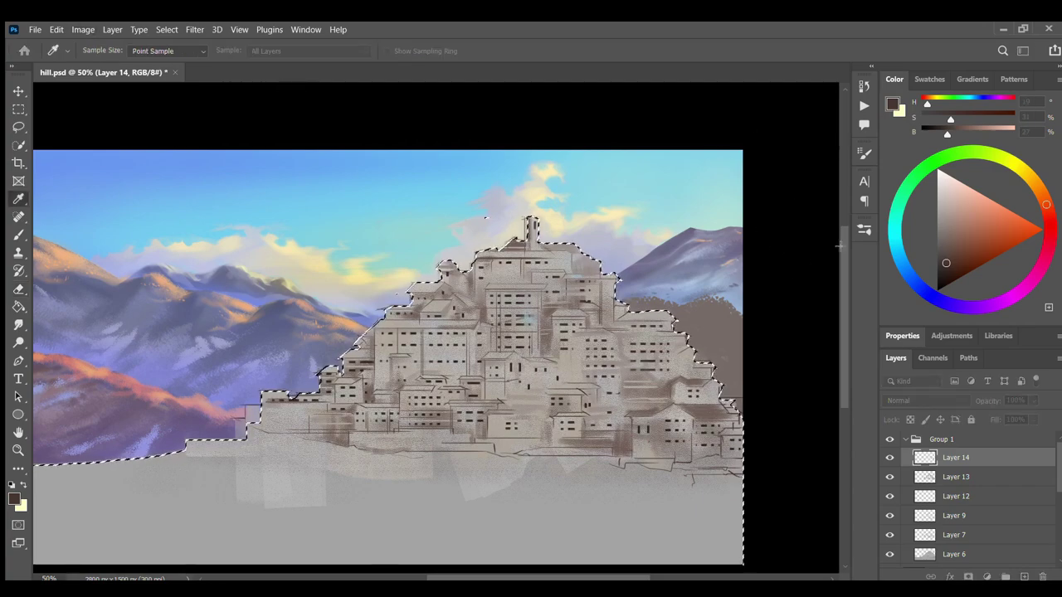
click(438, 86)
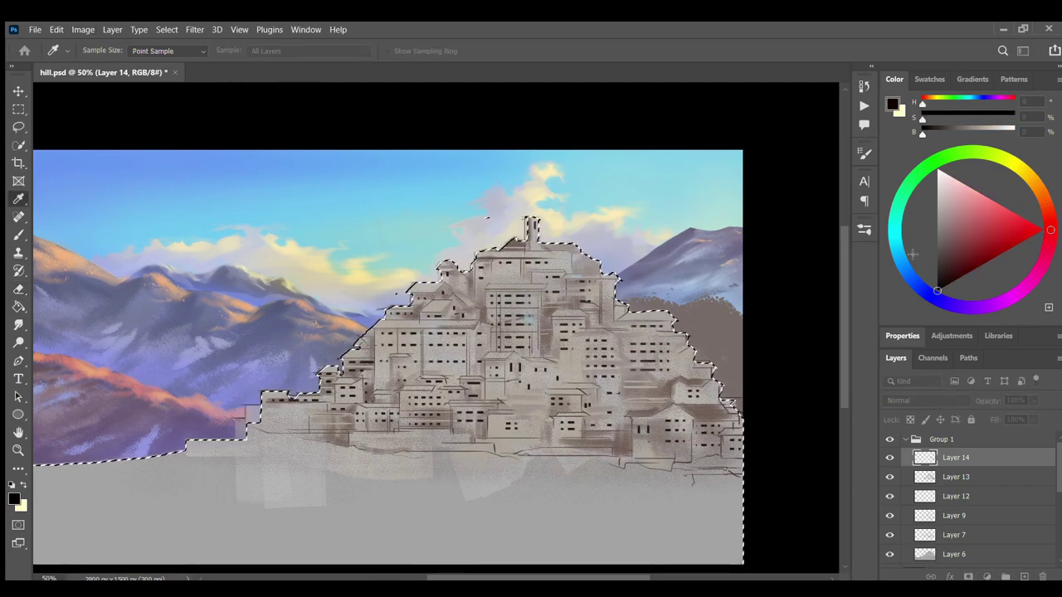
key(b)
alt+click(509, 317)
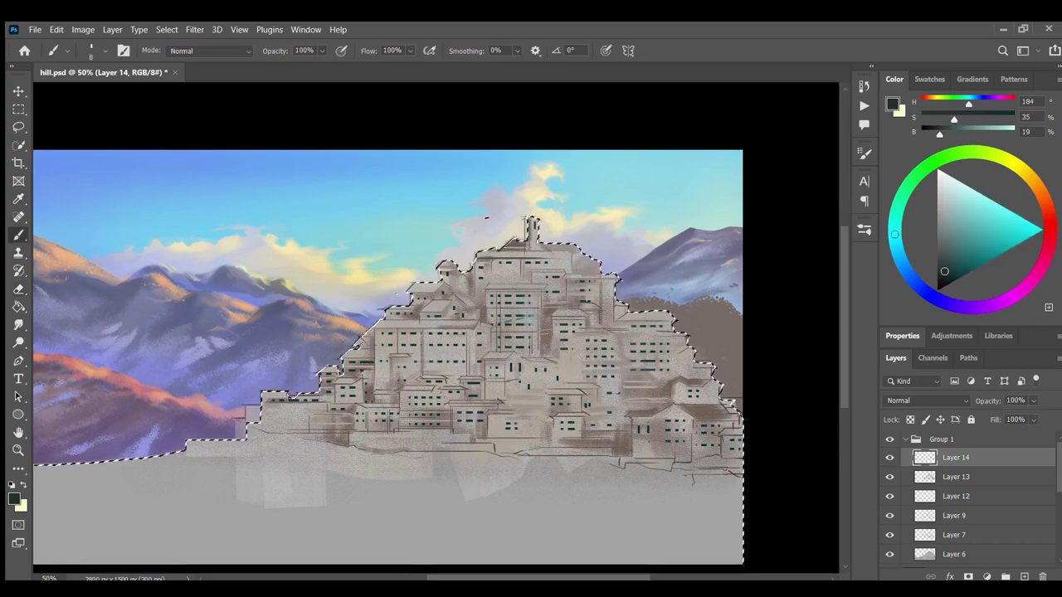
key(bracketright)
key(bracketright)
key(bracketright)
drag(498, 271, 519, 279)
drag(402, 336, 418, 336)
mouse_move(401, 346)
mouse_down()
mouse_move(441, 335)
mouse_move(442, 345)
mouse_up()
mouse_move(426, 368)
mouse_down()
mouse_move(442, 368)
mouse_move(409, 423)
mouse_up()
Paint tall narrow teal windows across the buildings.
drag(414, 397, 414, 423)
drag(495, 421, 496, 438)
drag(500, 421, 500, 438)
drag(559, 364, 573, 370)
drag(371, 374, 371, 401)
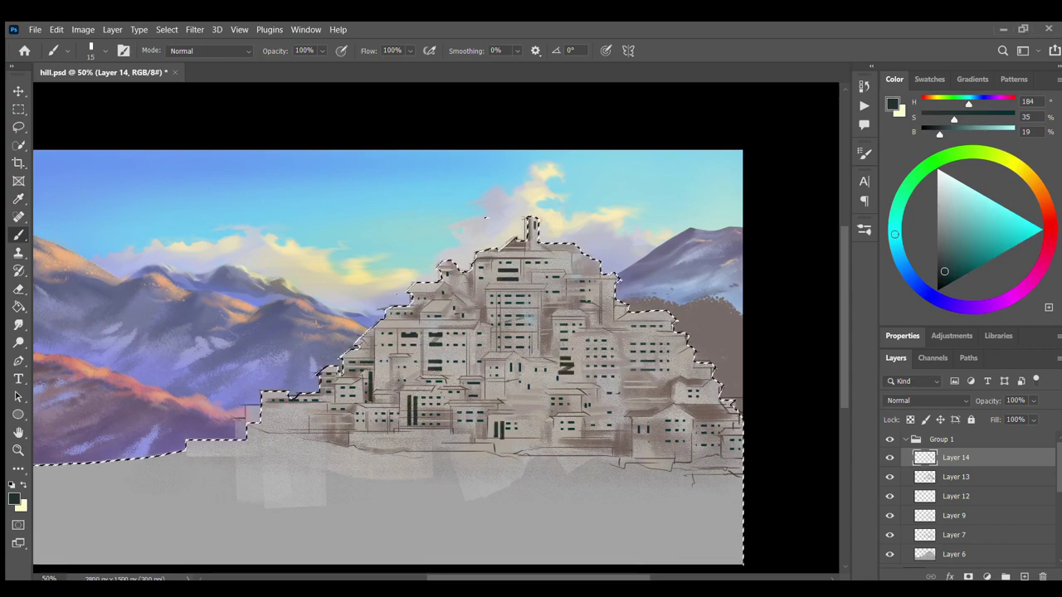
mouse_move(470, 284)
mouse_down()
mouse_move(471, 299)
mouse_move(520, 271)
mouse_up()
Erase stray window strokes, then add a few final dark marks on the town.
key(e)
drag(507, 280, 519, 281)
drag(561, 358, 571, 374)
drag(498, 428, 498, 442)
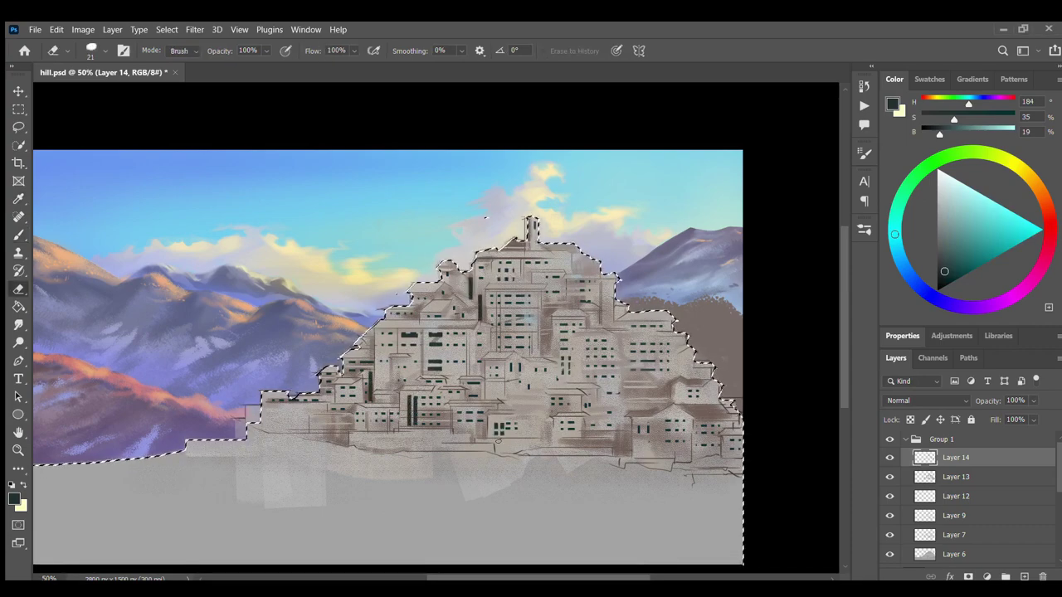
drag(430, 332, 440, 343)
drag(430, 362, 438, 361)
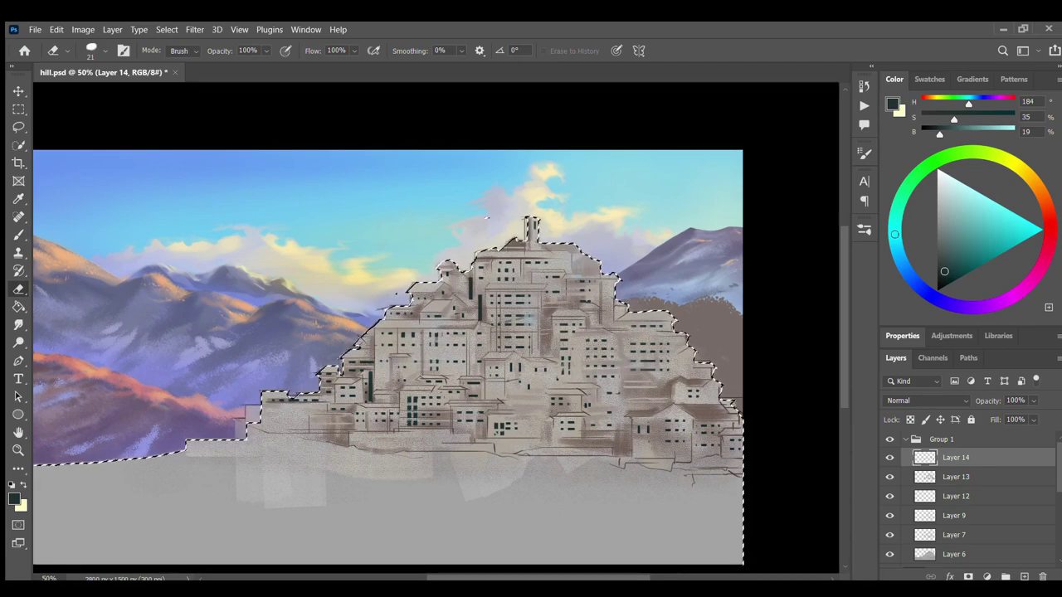
drag(411, 399, 411, 418)
drag(402, 425, 415, 433)
key(b)
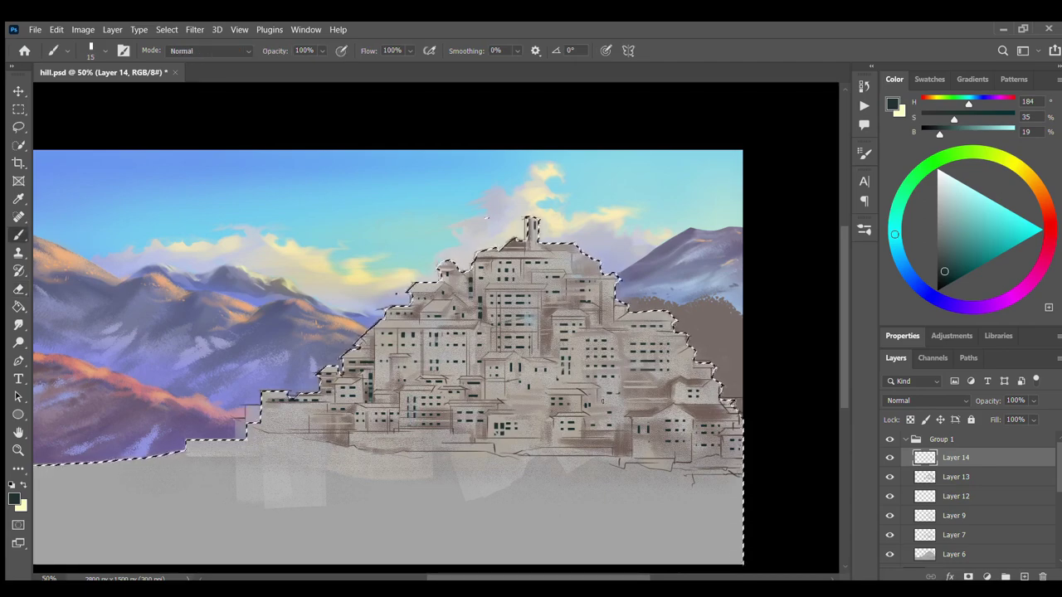
drag(629, 378, 667, 380)
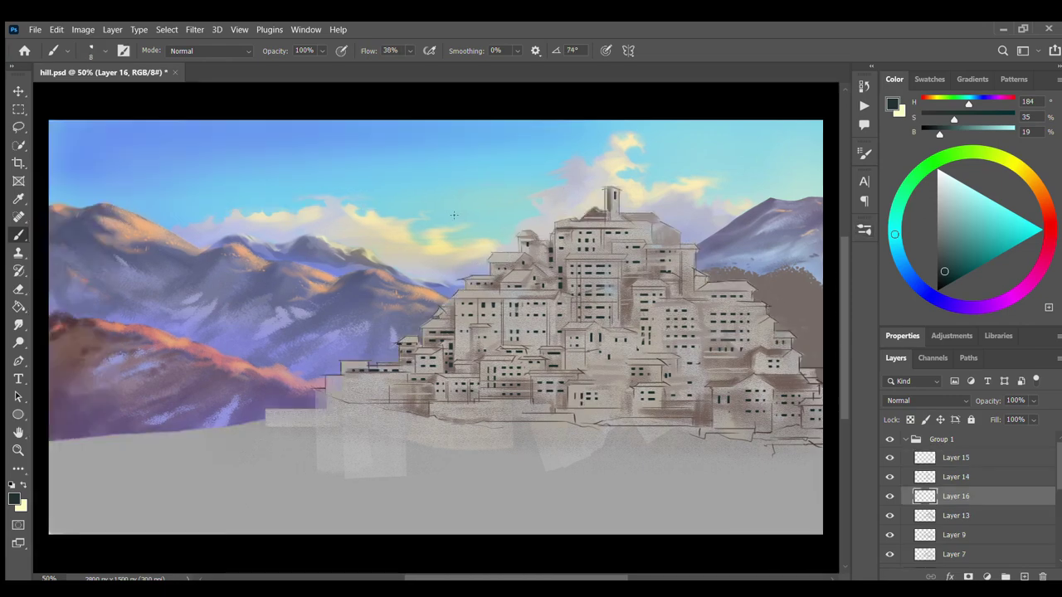
drag(435, 249, 448, 247)
key(ctrl+z)
click(948, 175)
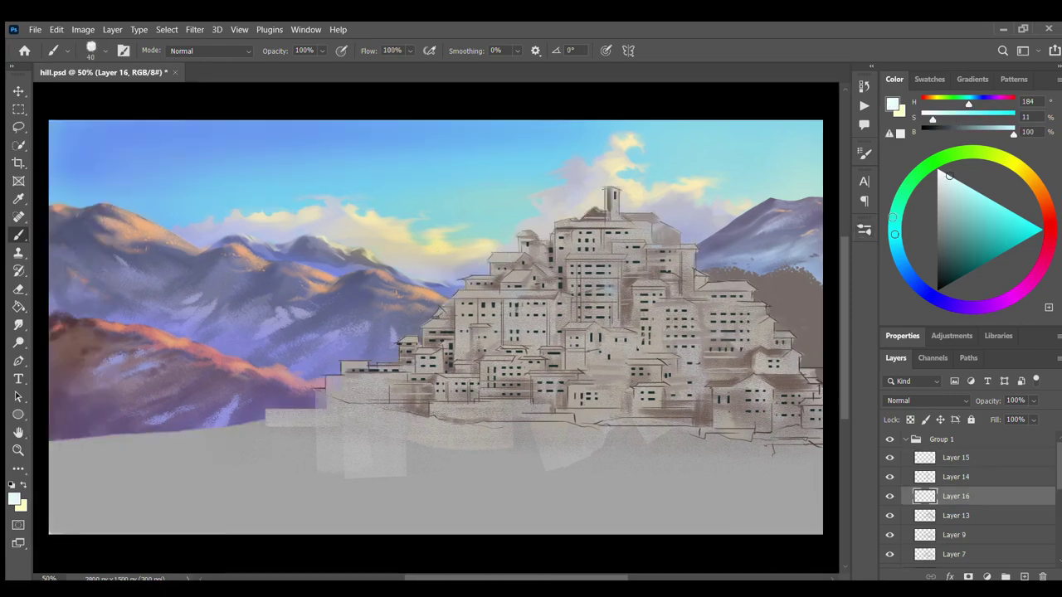
key(bracketleft)
key(bracketleft)
key(bracketleft)
click(943, 193)
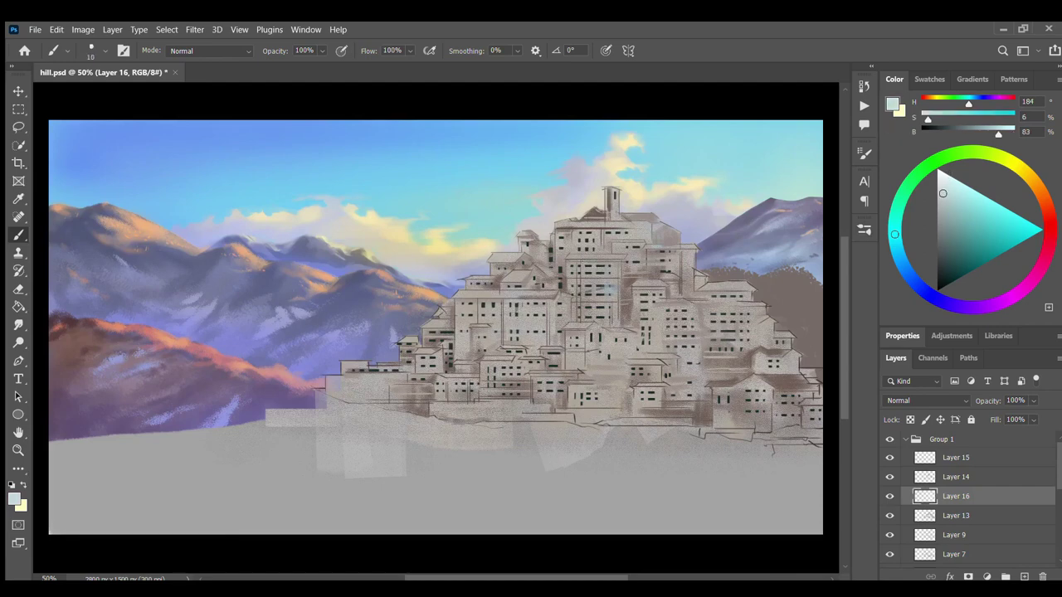
mouse_move(709, 312)
mouse_down()
mouse_move(751, 315)
mouse_move(752, 332)
mouse_up()
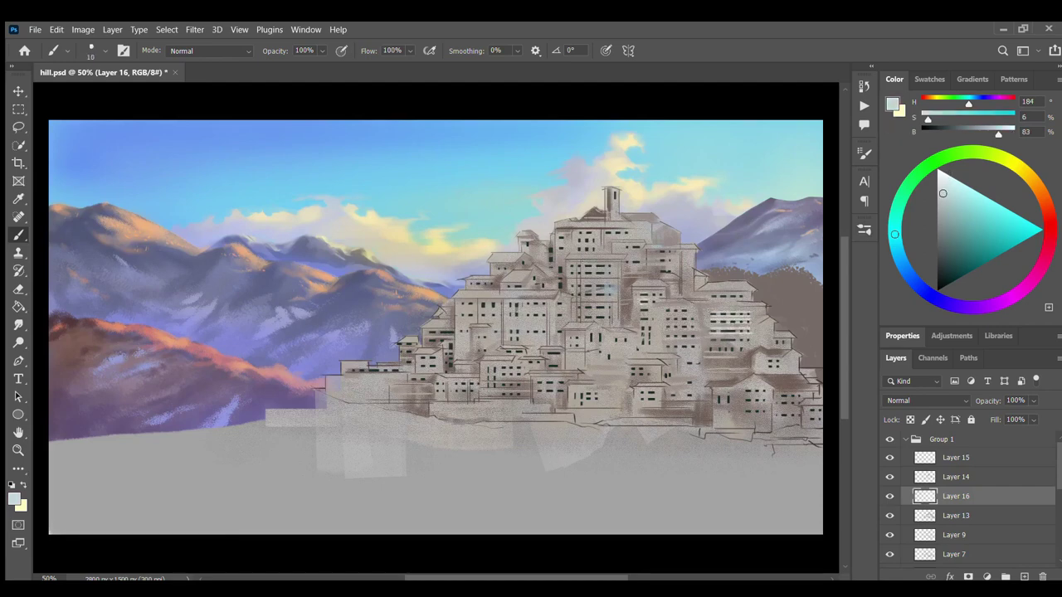
key(e)
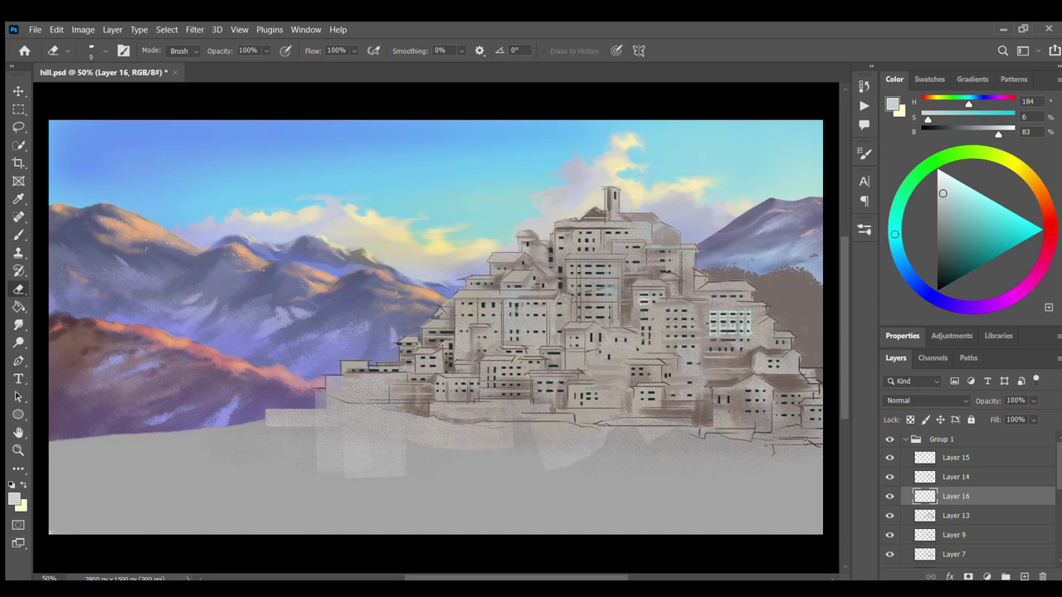
key(b)
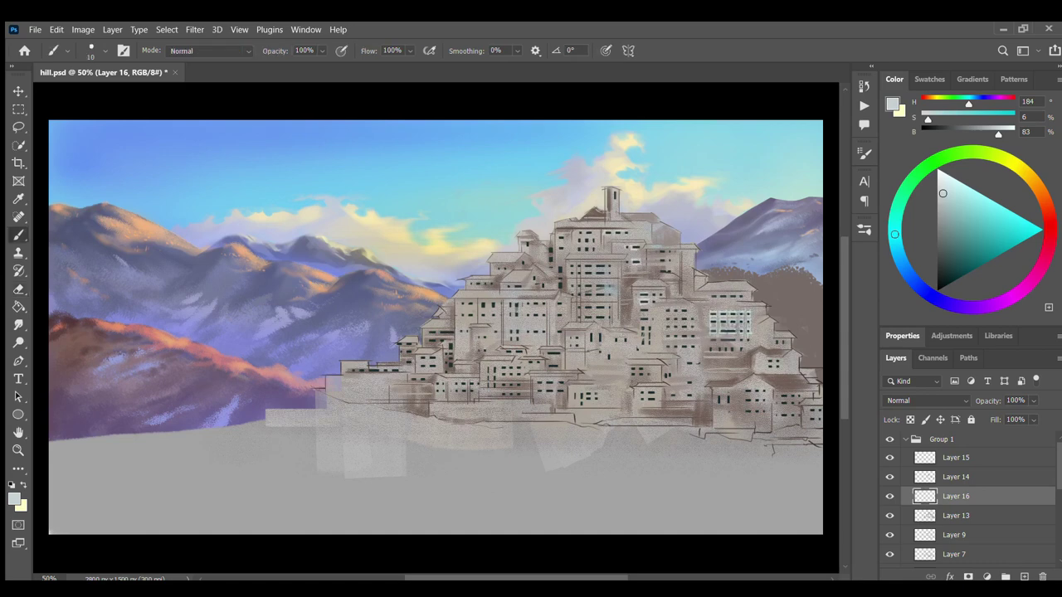
key(e)
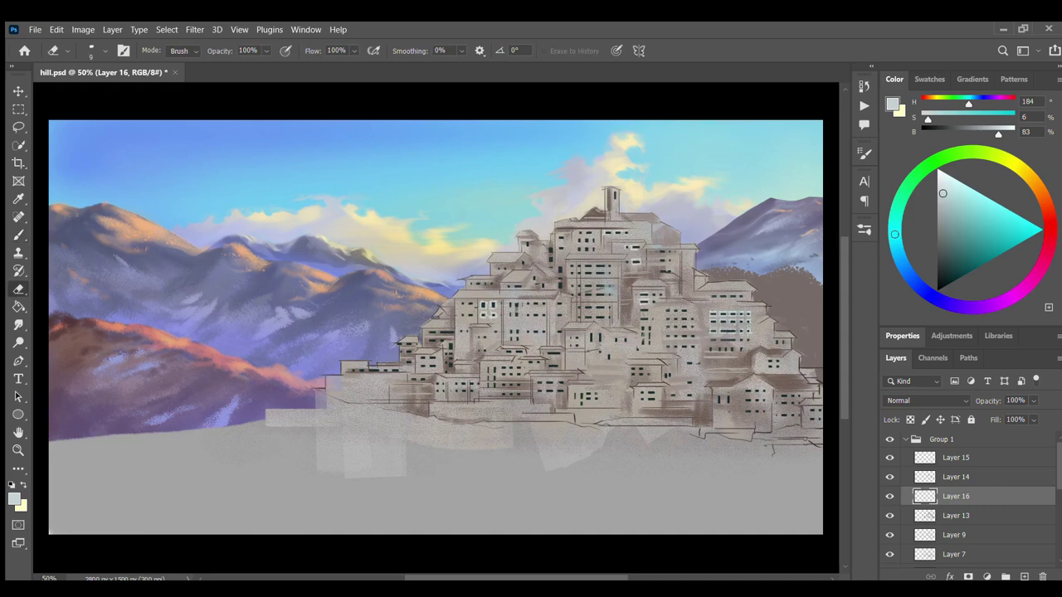
key(b)
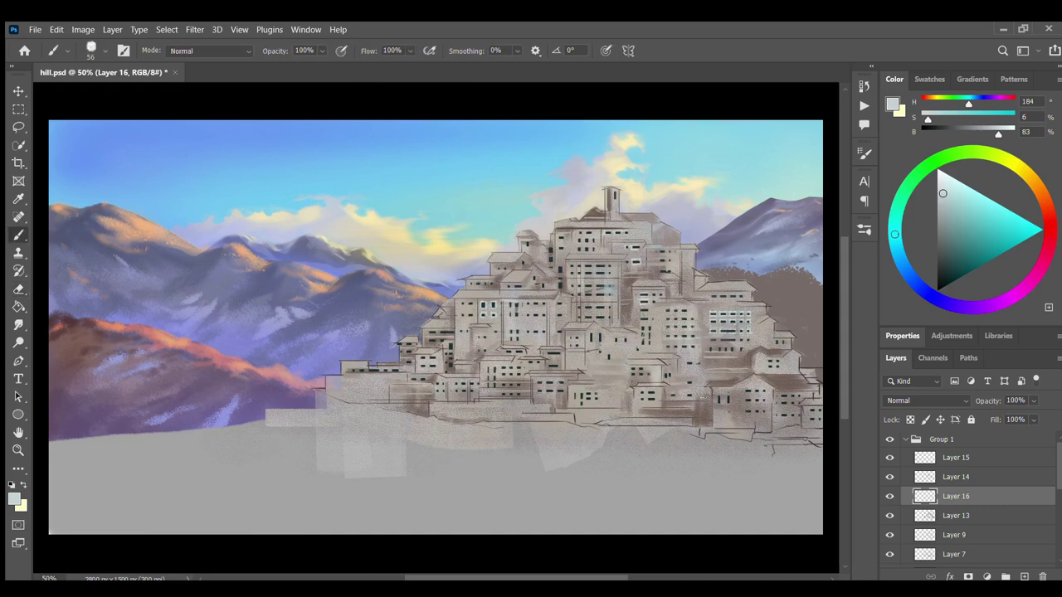
click(956, 457)
drag(315, 320, 347, 301)
drag(355, 291, 358, 317)
drag(212, 417, 232, 388)
drag(249, 432, 254, 410)
key(ctrl+z)
key(ctrl+z)
key(ctrl+z)
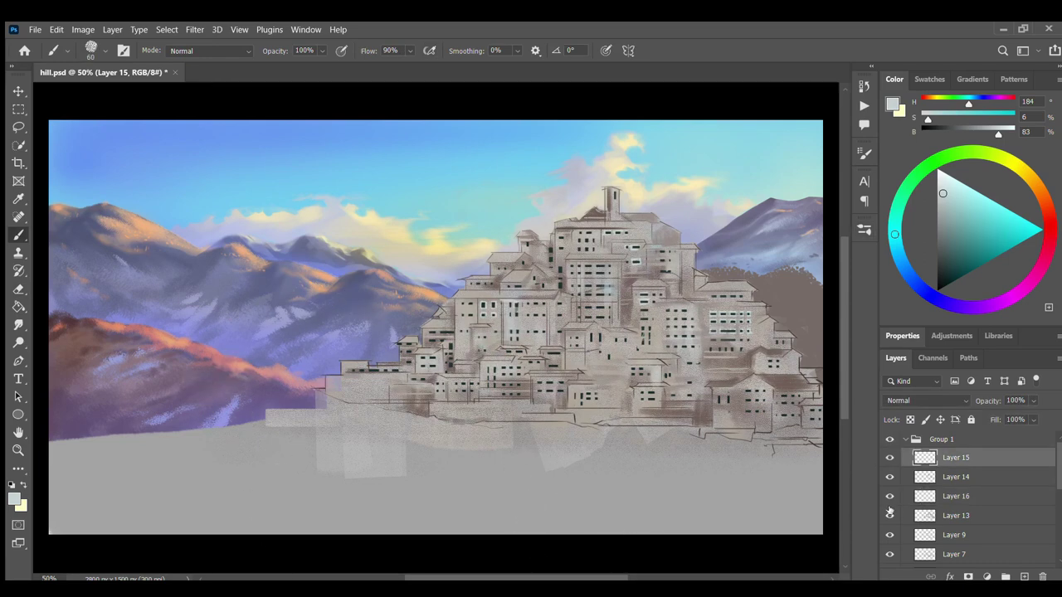
Move Layer 9 to the top of Group 1 and outline the rooflines in dark brown.
drag(954, 535, 954, 449)
click(956, 477)
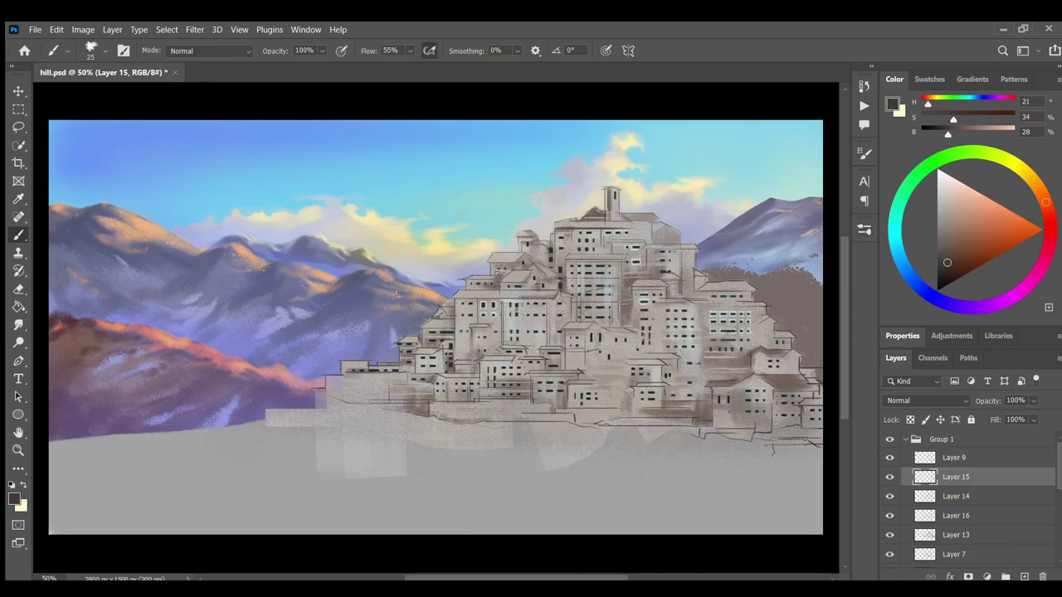
mouse_move(517, 236)
mouse_down()
mouse_move(531, 249)
mouse_move(649, 224)
mouse_move(680, 244)
mouse_up()
drag(610, 244, 692, 243)
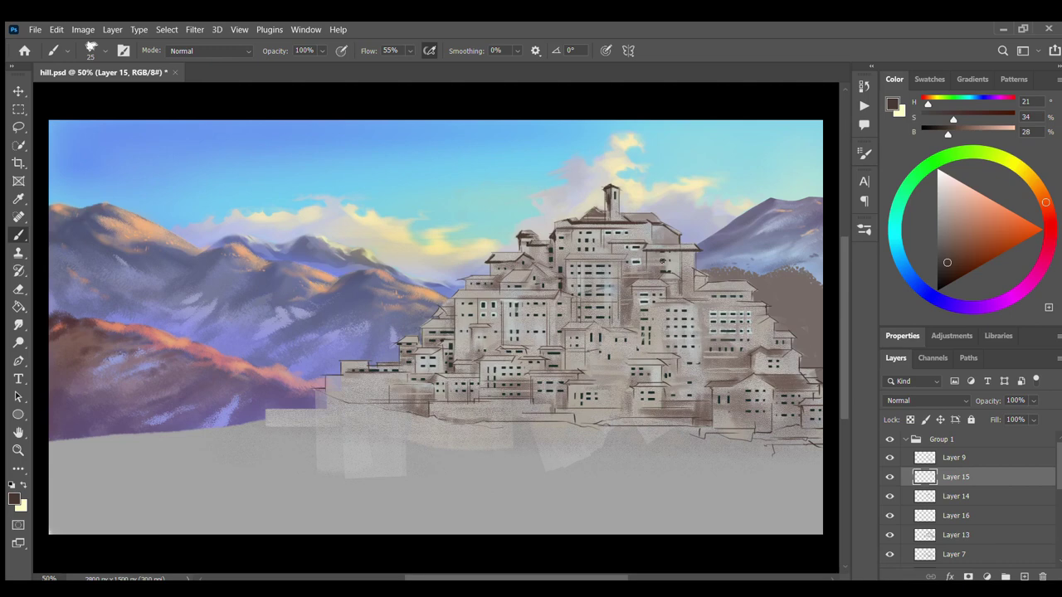
mouse_move(461, 280)
mouse_down()
mouse_move(546, 267)
mouse_move(769, 306)
mouse_up()
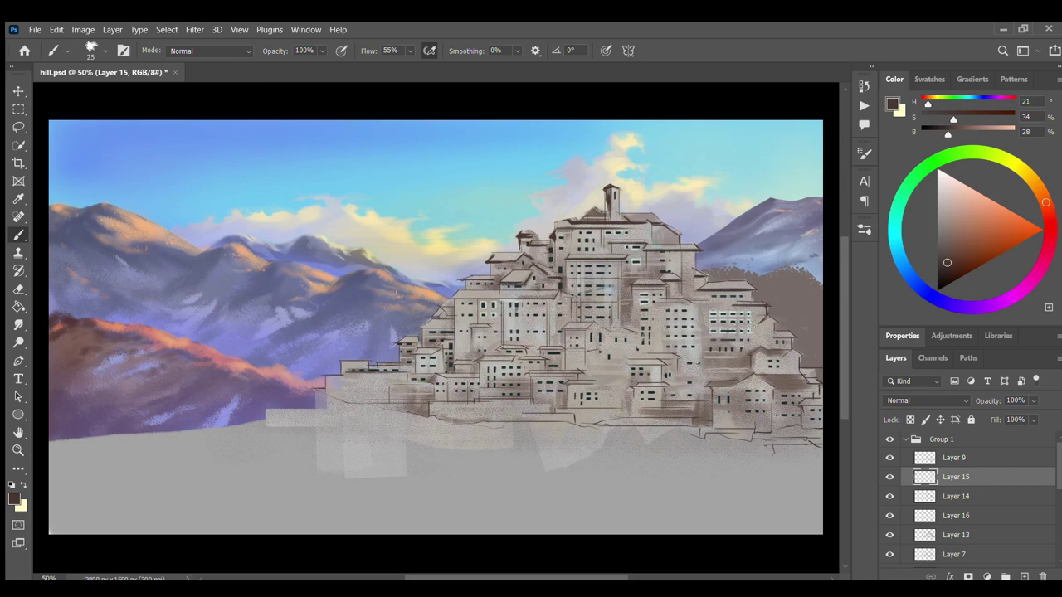
Trace dark brown lines along the rooflines and ledges of the central and right buildings.
drag(760, 350, 795, 359)
mouse_move(450, 300)
mouse_down()
mouse_move(576, 309)
mouse_move(636, 325)
mouse_up()
drag(629, 368, 682, 356)
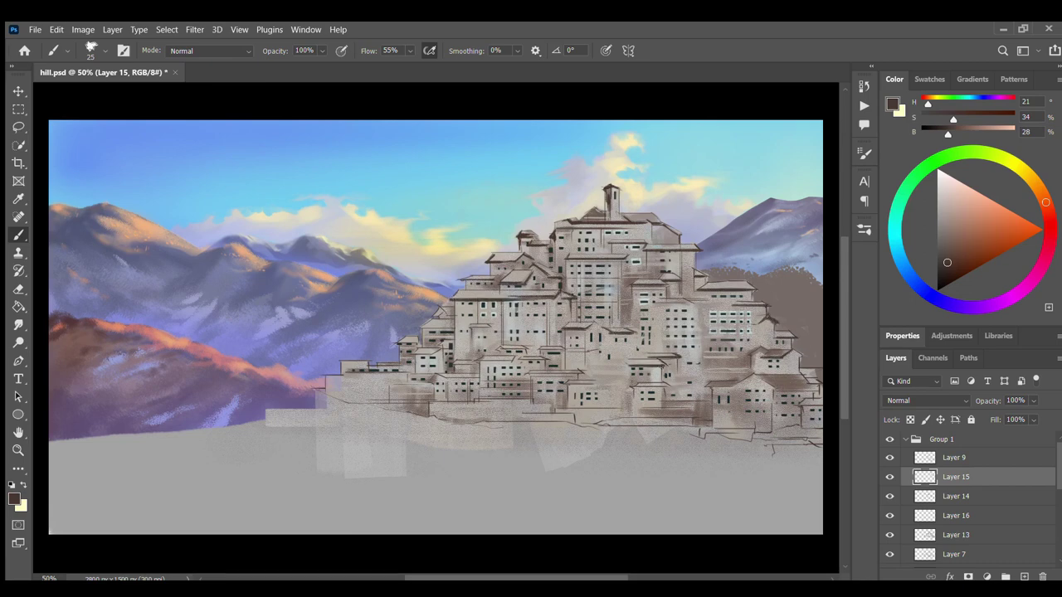
drag(632, 393, 669, 385)
drag(705, 388, 816, 378)
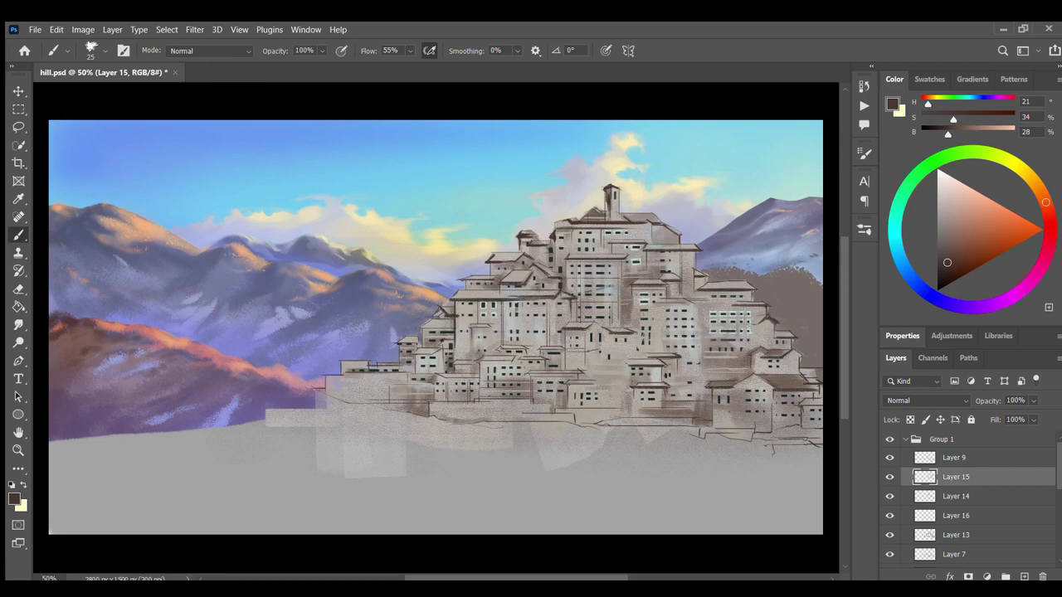
drag(396, 343, 455, 328)
mouse_move(411, 352)
mouse_down()
mouse_move(445, 352)
mouse_move(491, 329)
mouse_up()
drag(453, 364, 524, 360)
drag(499, 348, 582, 373)
Shade the right and central building walls in near-black grey, then add Layer 17.
key(period)
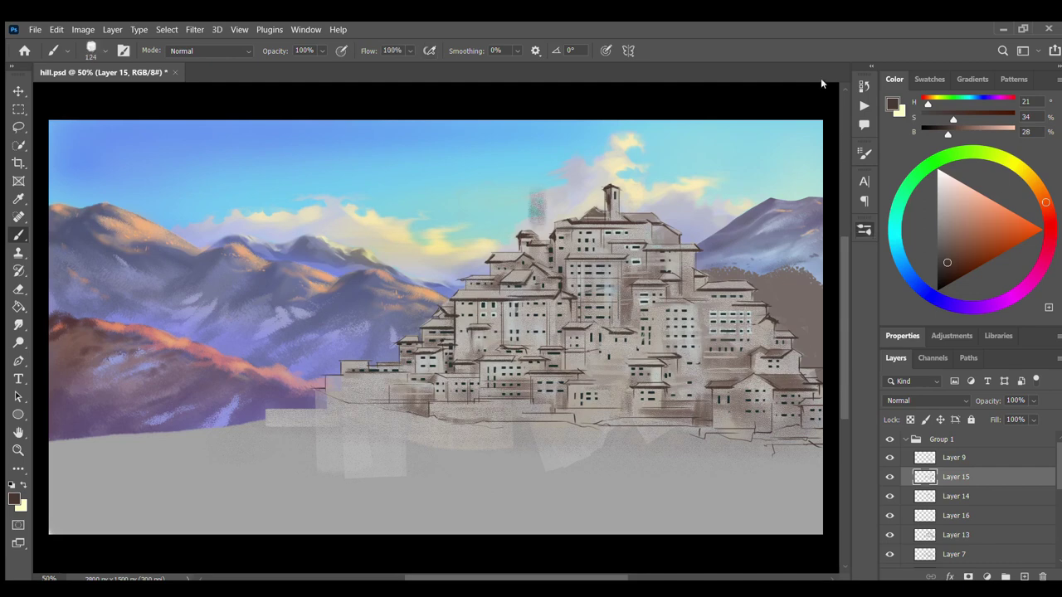
alt+click(549, 259)
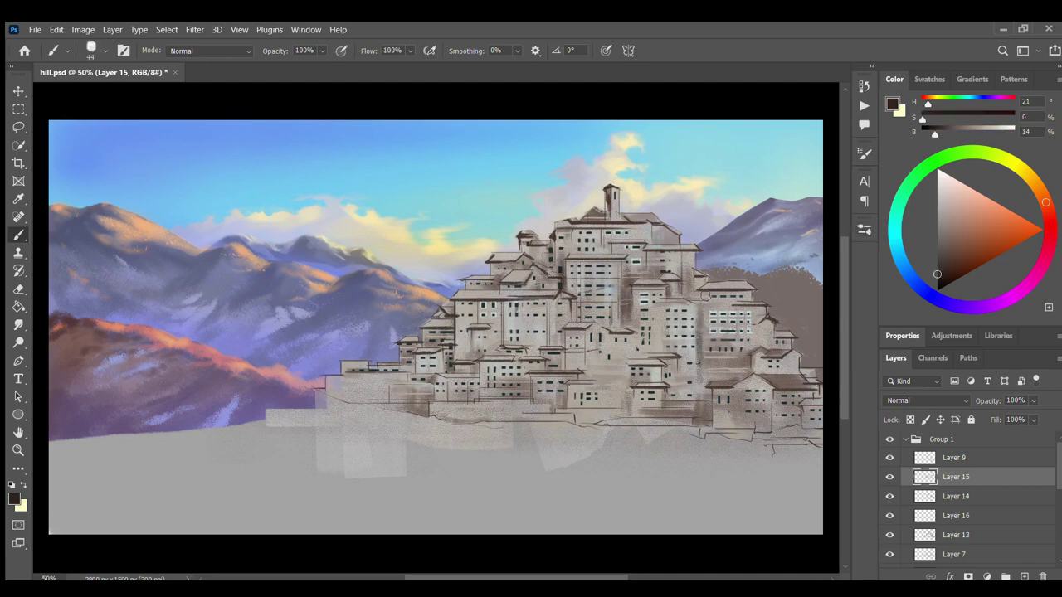
mouse_move(700, 305)
mouse_down()
mouse_move(693, 388)
mouse_move(749, 373)
mouse_move(785, 425)
mouse_up()
key(ctrl+z)
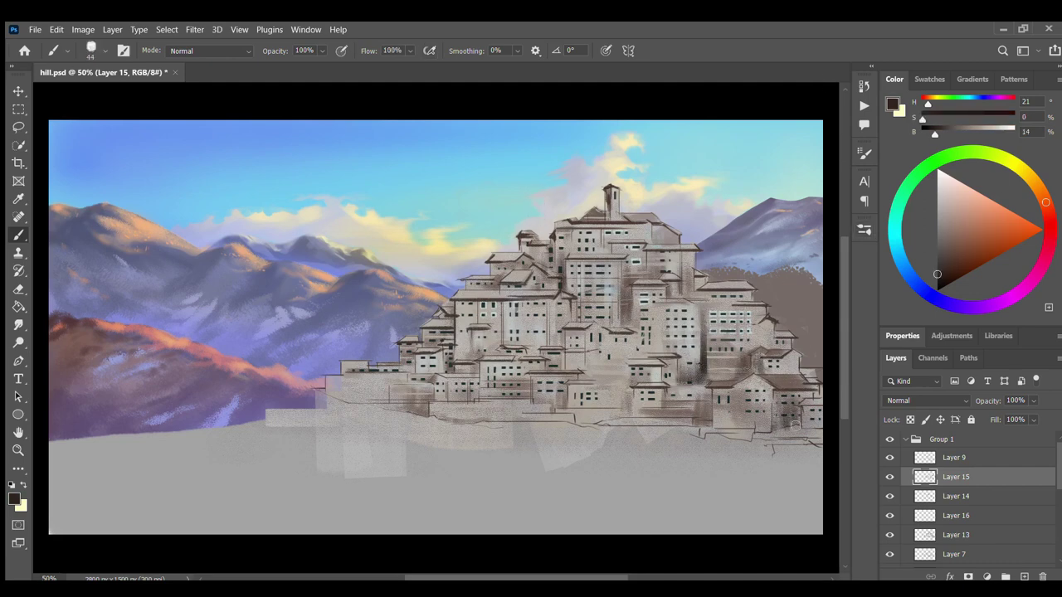
drag(709, 386, 731, 427)
mouse_move(689, 399)
mouse_down()
mouse_move(664, 419)
mouse_move(690, 430)
mouse_up()
mouse_move(456, 332)
mouse_down()
mouse_move(458, 365)
mouse_move(531, 291)
mouse_up()
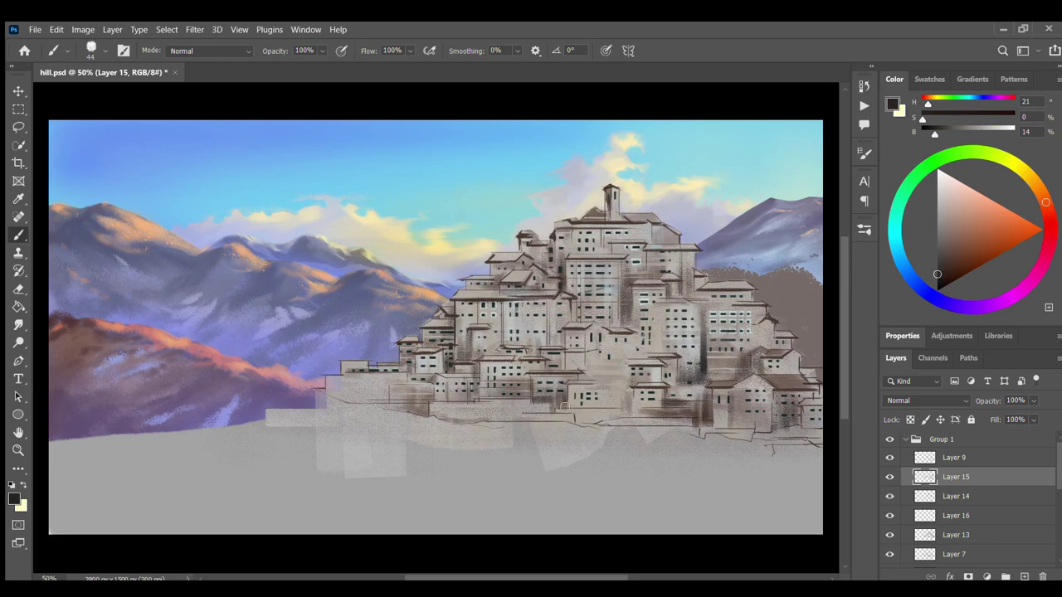
key(e)
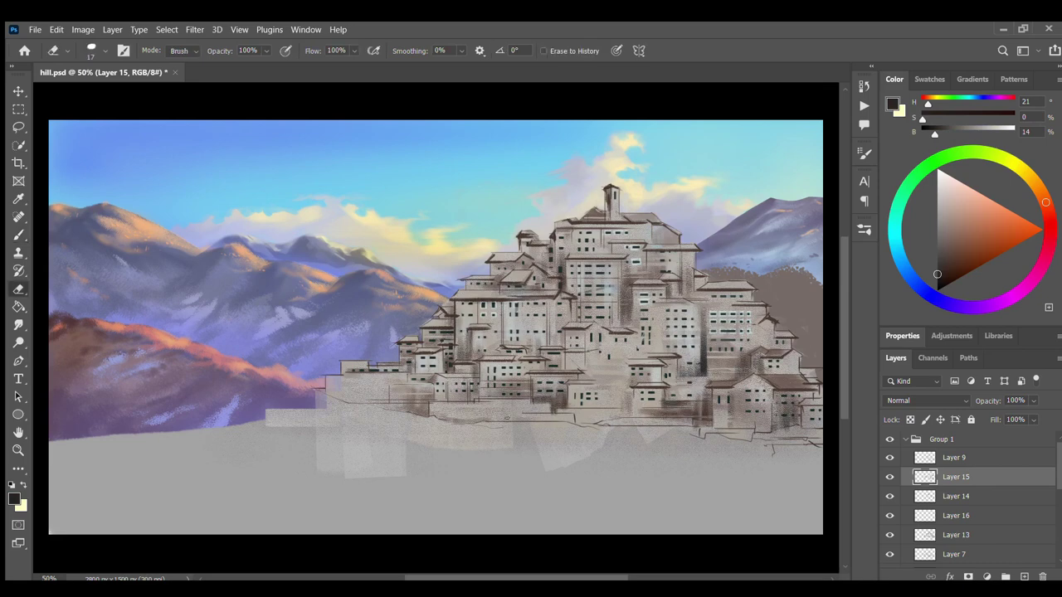
drag(498, 291, 554, 297)
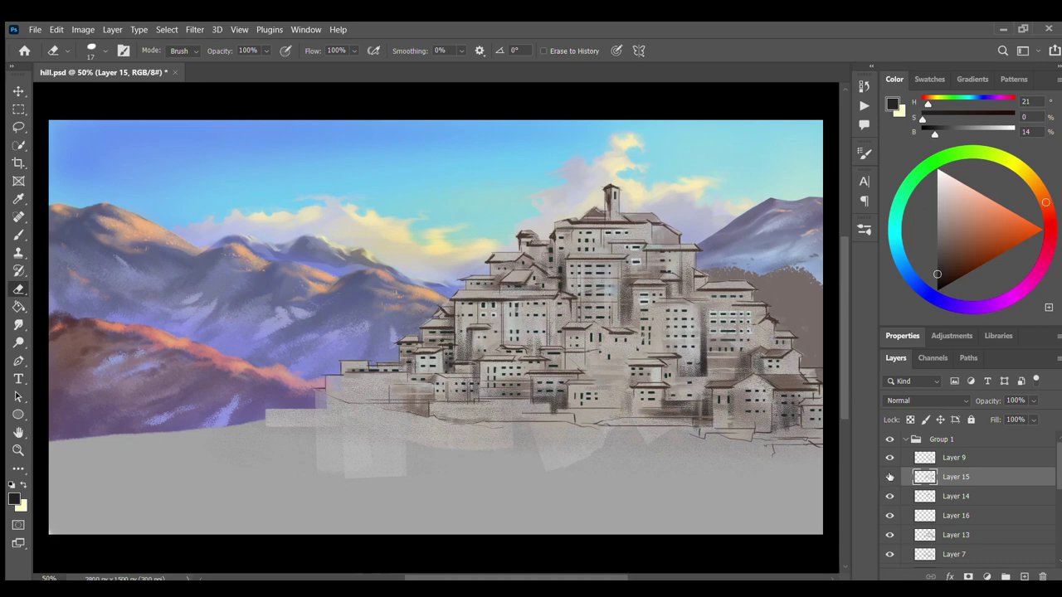
key(ctrl+shift+alt+n)
Brush the first pale lavender highlights across the central rooftops.
key(b)
drag(456, 295, 541, 294)
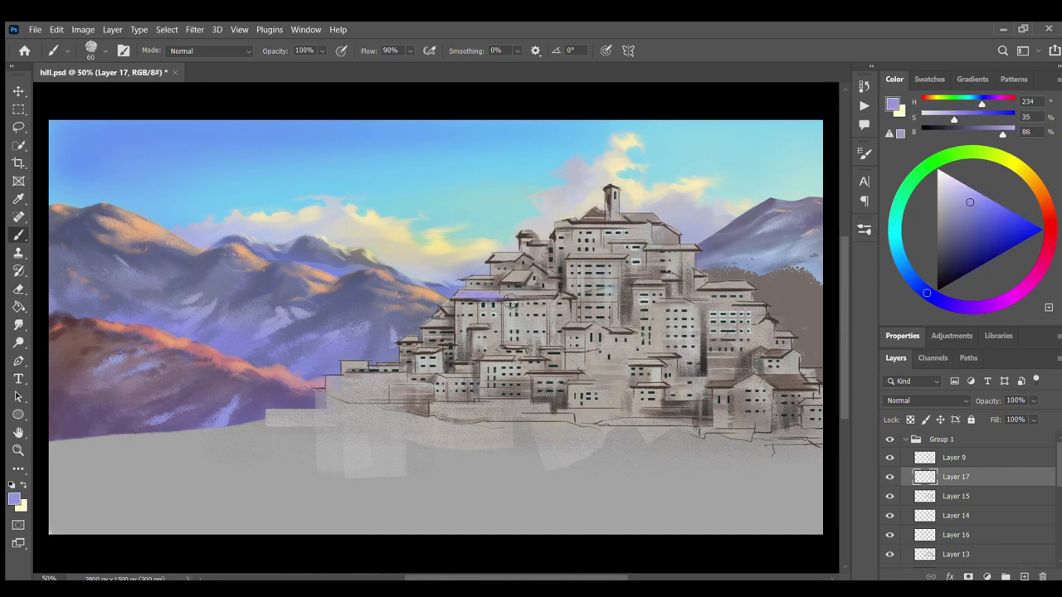
click(988, 198)
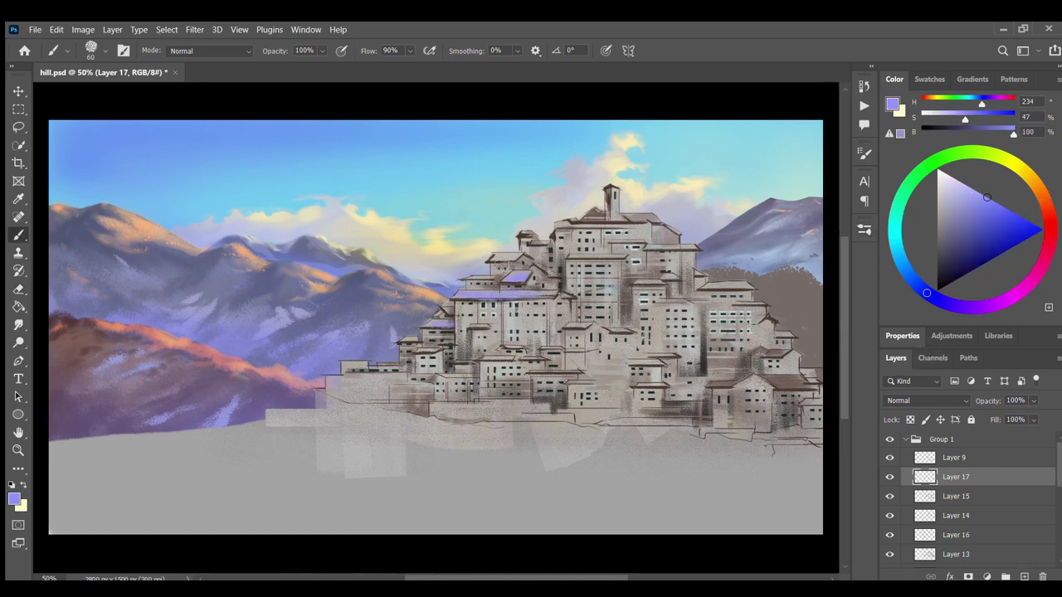
drag(510, 256, 490, 266)
alt+click(499, 314)
drag(563, 327, 591, 326)
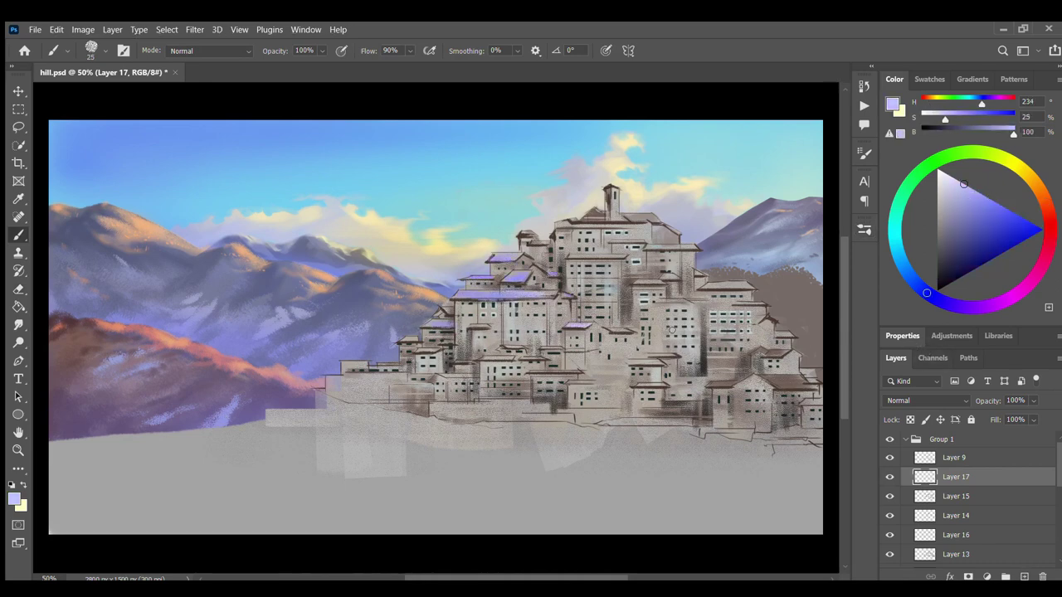
drag(516, 295, 550, 294)
Return to Layer 17 and add lavender highlights on upper, lower and right roofs.
key(alt+bracketleft)
key(alt+bracketleft)
key(alt+bracketleft)
key(alt+bracketright)
key(alt+bracketright)
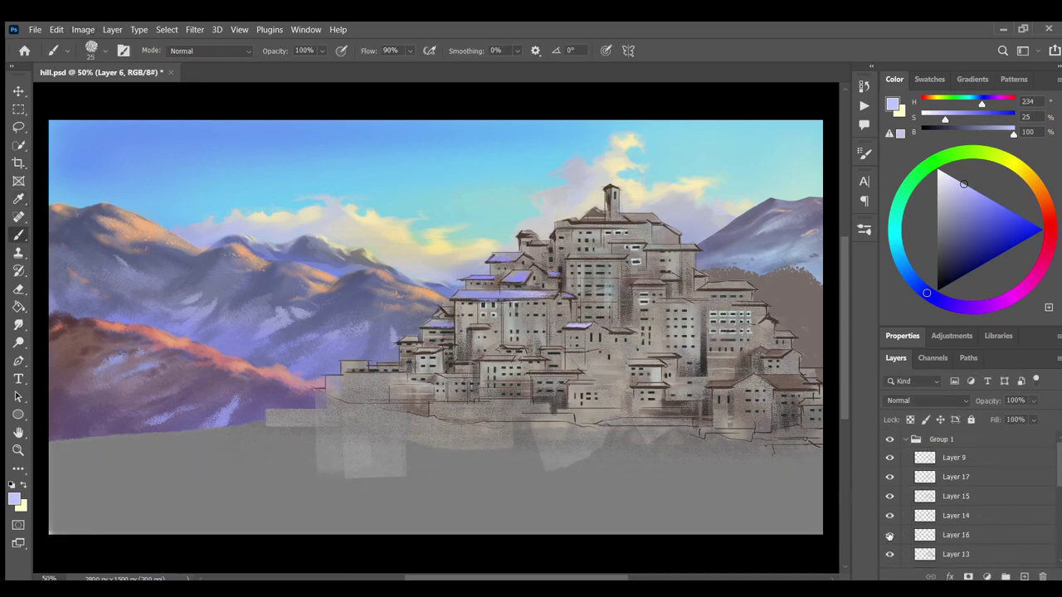
key(alt+bracketright)
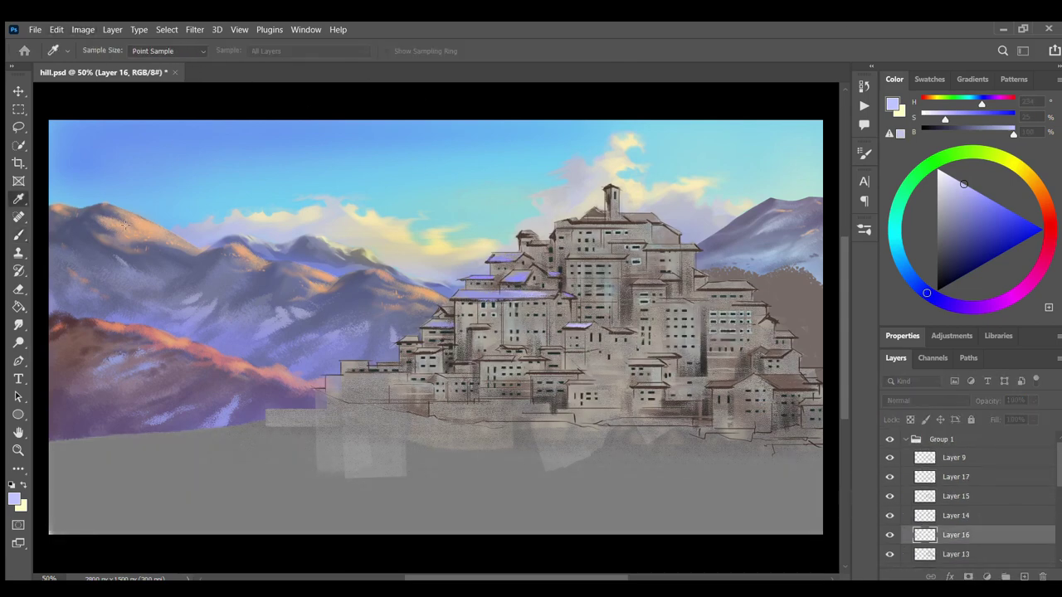
key(alt+bracketright)
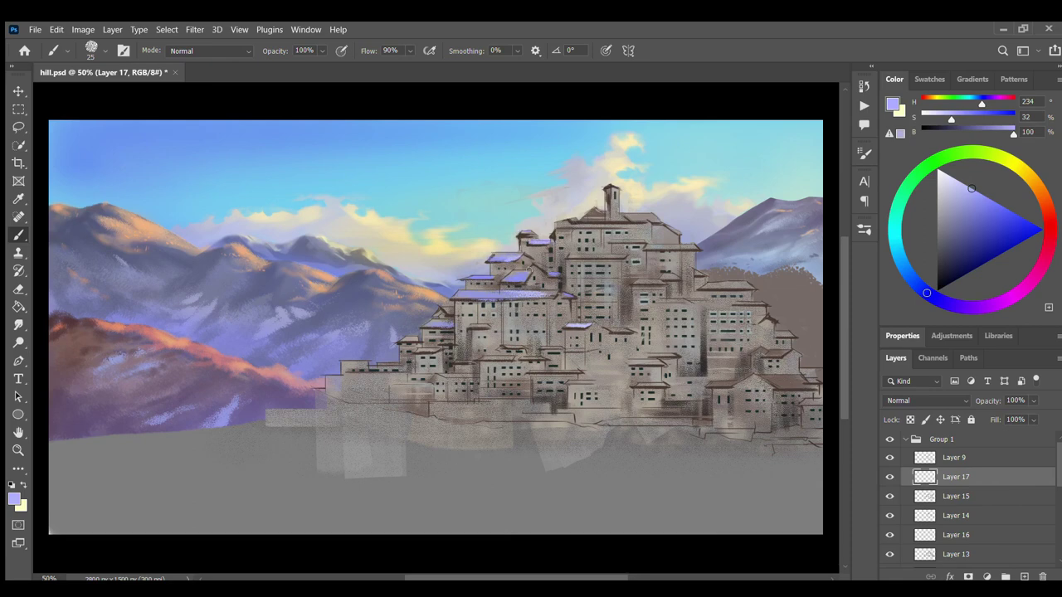
drag(506, 275, 531, 271)
drag(468, 327, 495, 327)
drag(706, 288, 756, 286)
drag(565, 259, 629, 257)
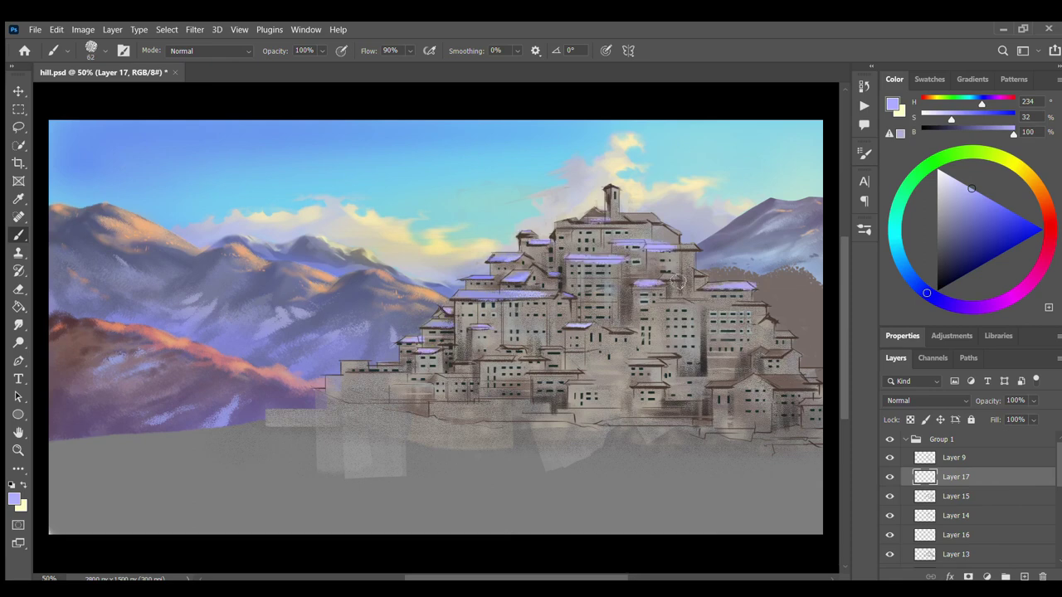
drag(634, 365, 737, 385)
drag(763, 383, 811, 385)
Add softer, less saturated lavender highlights to more roofs and the lower buildings.
alt+click(639, 246)
drag(599, 259, 672, 220)
mouse_move(646, 359)
mouse_down()
mouse_move(677, 358)
mouse_move(743, 388)
mouse_up()
drag(771, 340, 807, 340)
drag(759, 383, 803, 383)
drag(521, 352, 560, 352)
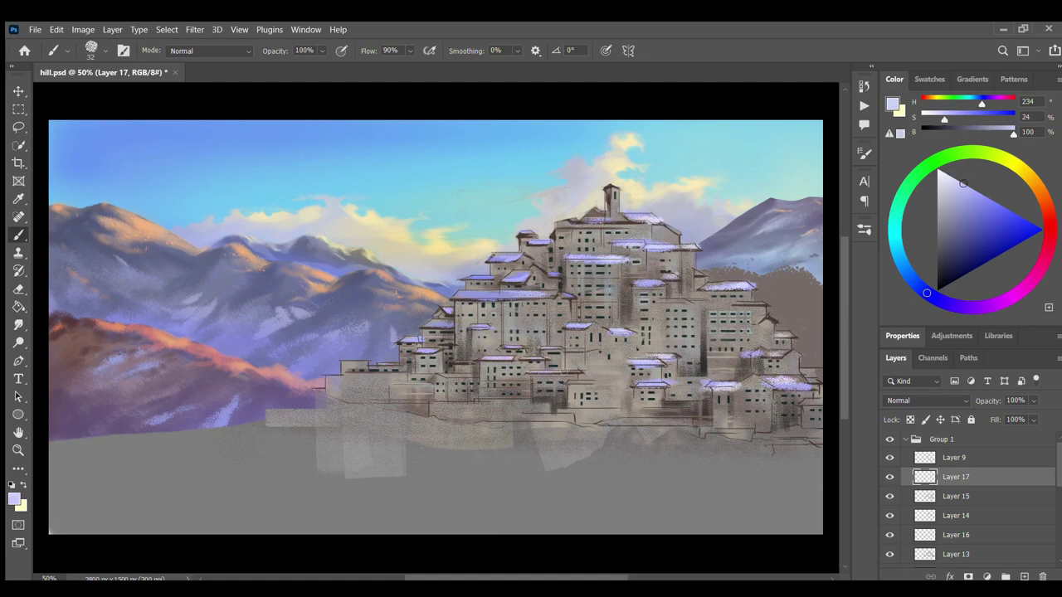
drag(438, 376, 478, 376)
drag(567, 355, 601, 355)
drag(679, 373, 714, 375)
Erase stray lavender strokes on the top, right-side and lower roofs with a smaller eraser.
key(e)
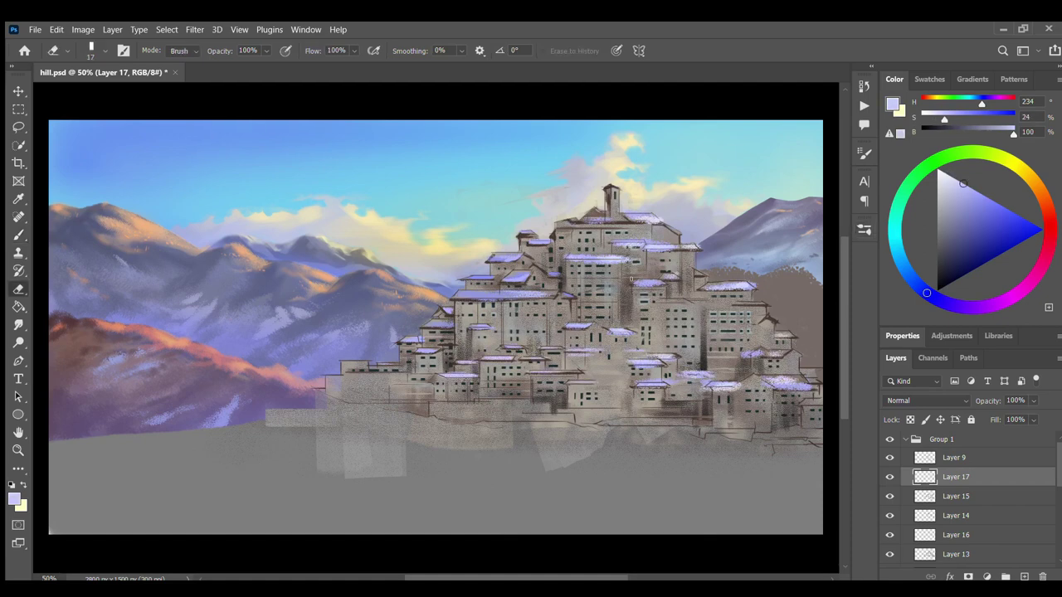
key(bracketleft)
key(bracketleft)
drag(586, 223, 658, 223)
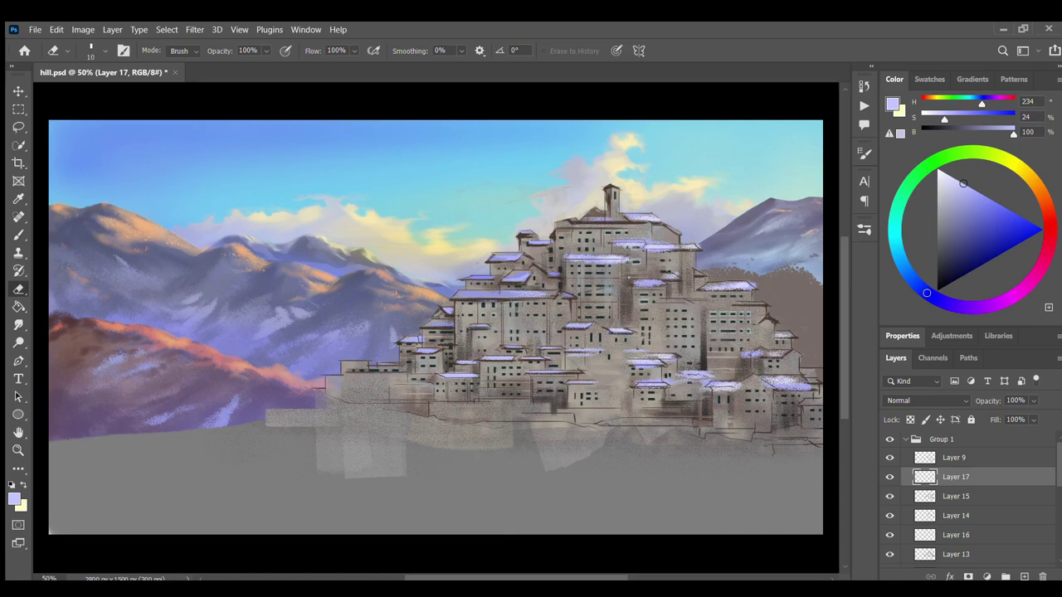
drag(642, 246, 694, 247)
drag(563, 257, 622, 257)
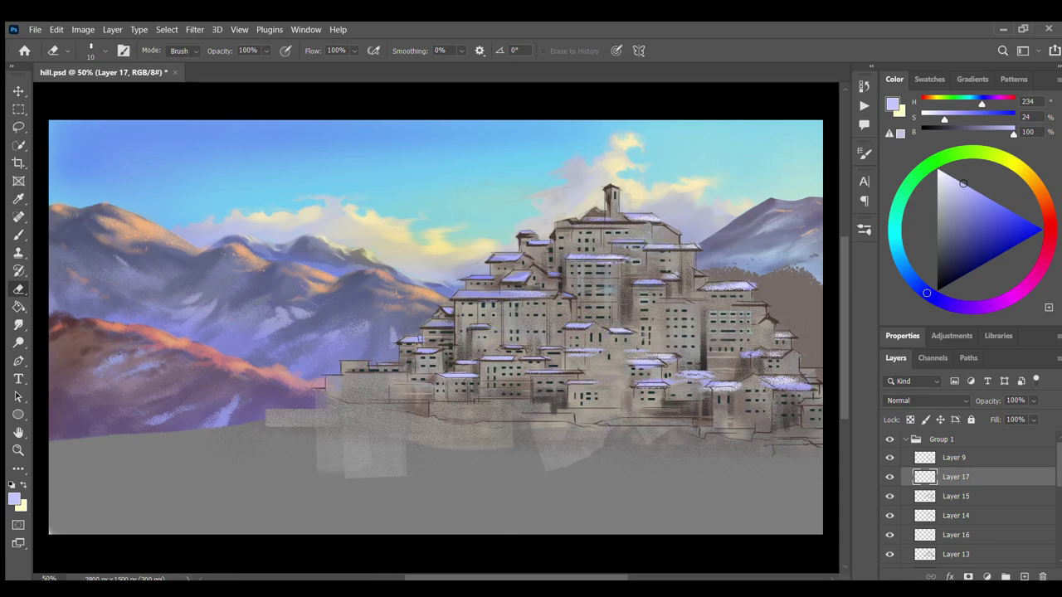
drag(632, 367, 660, 367)
drag(636, 385, 740, 385)
drag(760, 383, 811, 384)
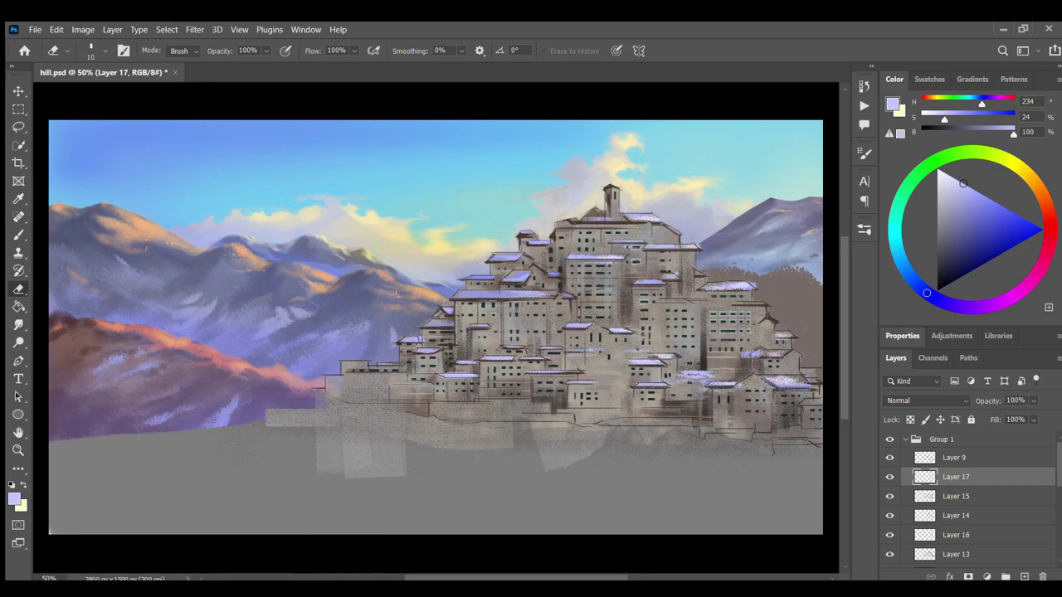
drag(677, 377, 710, 377)
Pick a more saturated lavender and add an empty Layer 18 above Layer 17.
key(b)
alt+click(739, 304)
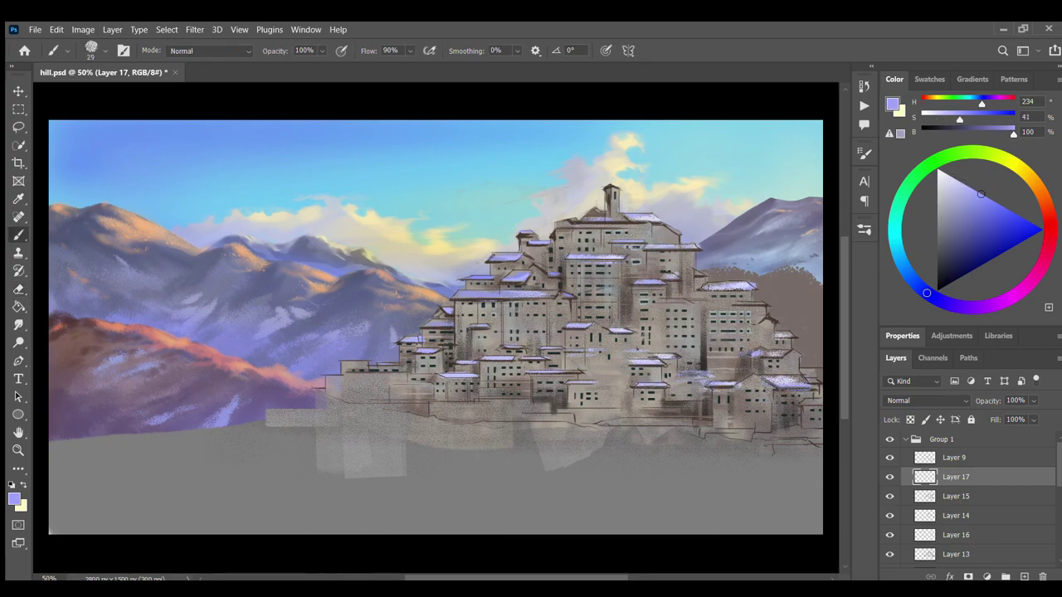
click(863, 235)
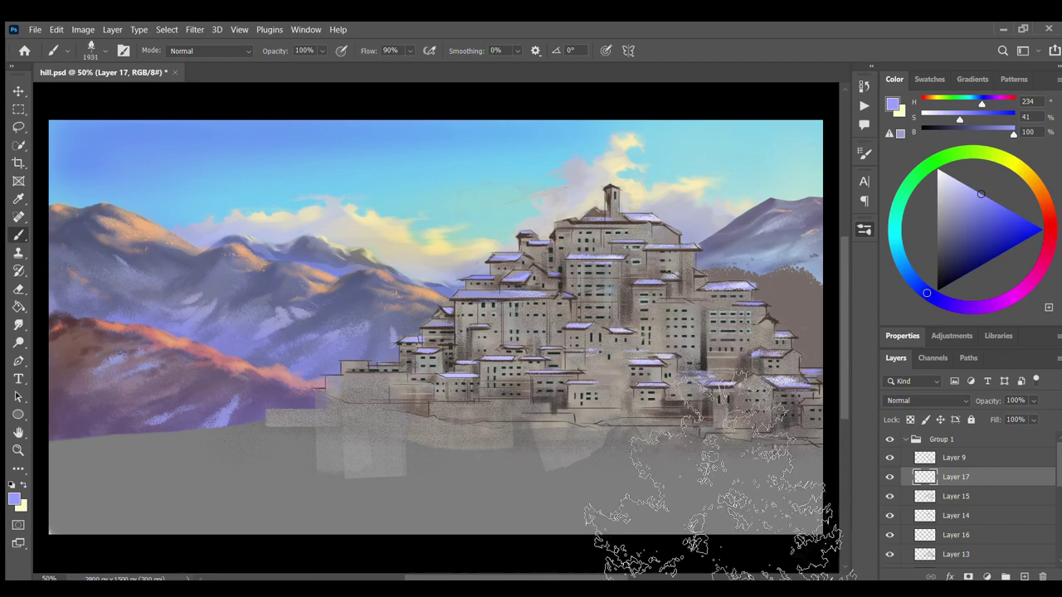
key(ctrl+shift+alt+n)
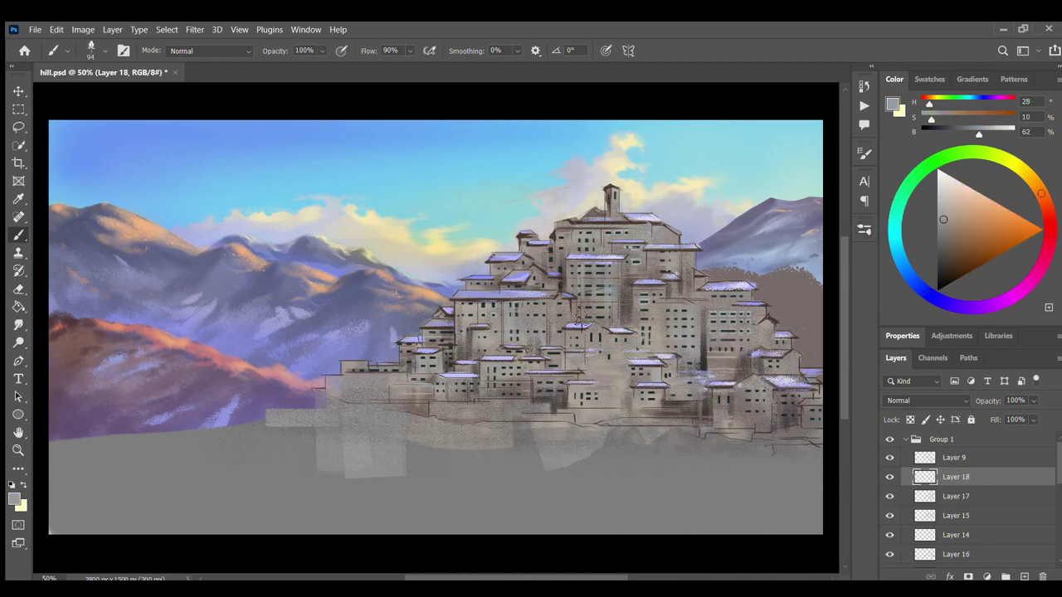
Paint small dark teal trees among the central, left and right village buildings.
alt+click(586, 353)
drag(573, 282, 564, 316)
drag(627, 305, 624, 332)
drag(461, 336, 455, 382)
drag(555, 387, 552, 419)
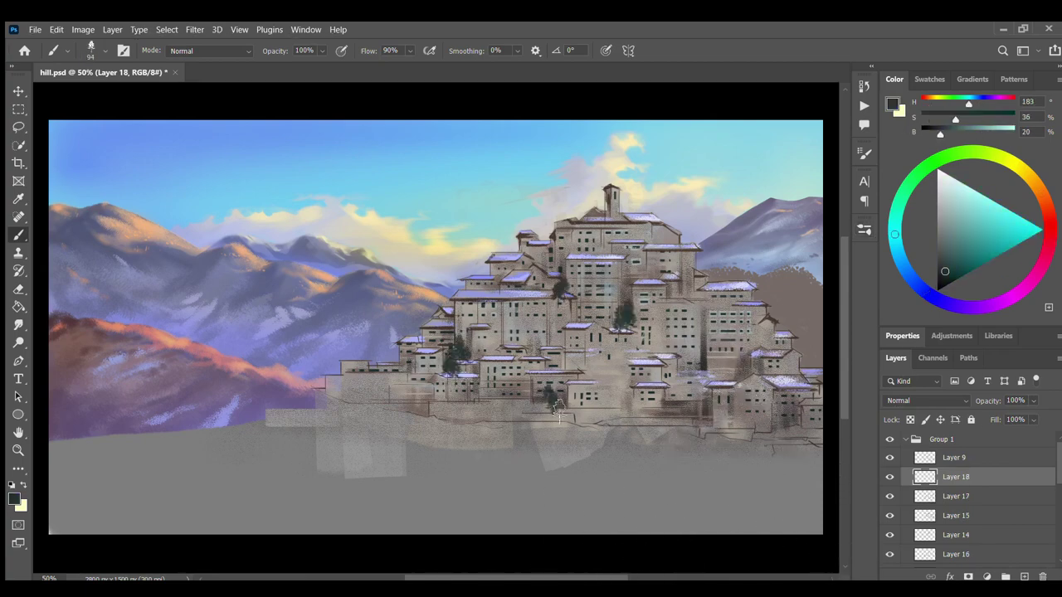
drag(703, 352, 680, 419)
mouse_move(734, 365)
mouse_down()
mouse_move(734, 397)
mouse_move(784, 444)
mouse_up()
drag(621, 299, 620, 336)
drag(554, 328, 555, 357)
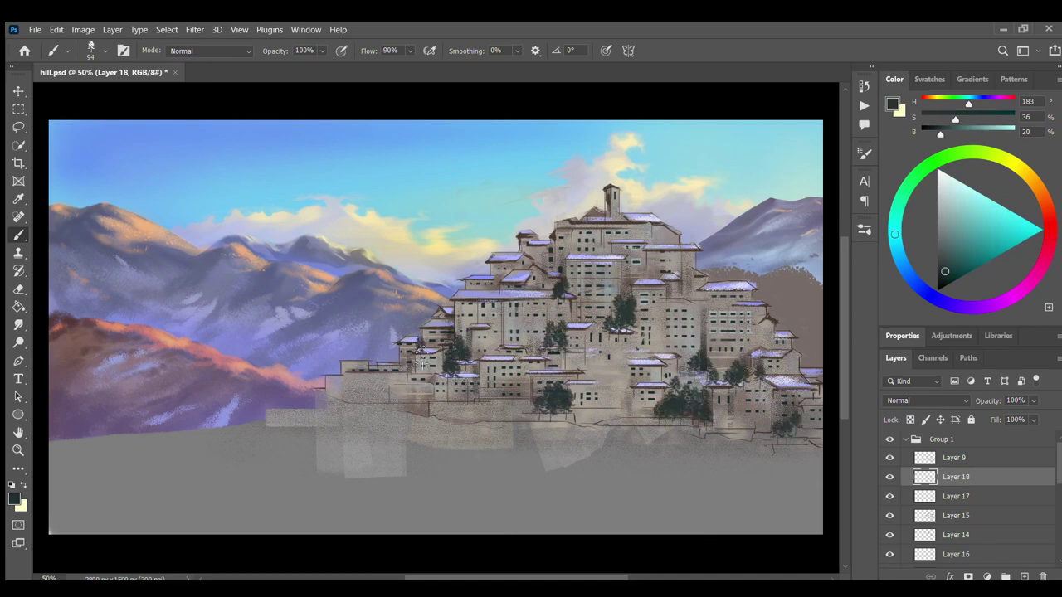
drag(414, 317, 415, 367)
drag(381, 357, 382, 405)
drag(422, 372, 421, 405)
Trim the right teal tree's edge, then paint dark brown trees among the buildings.
key(e)
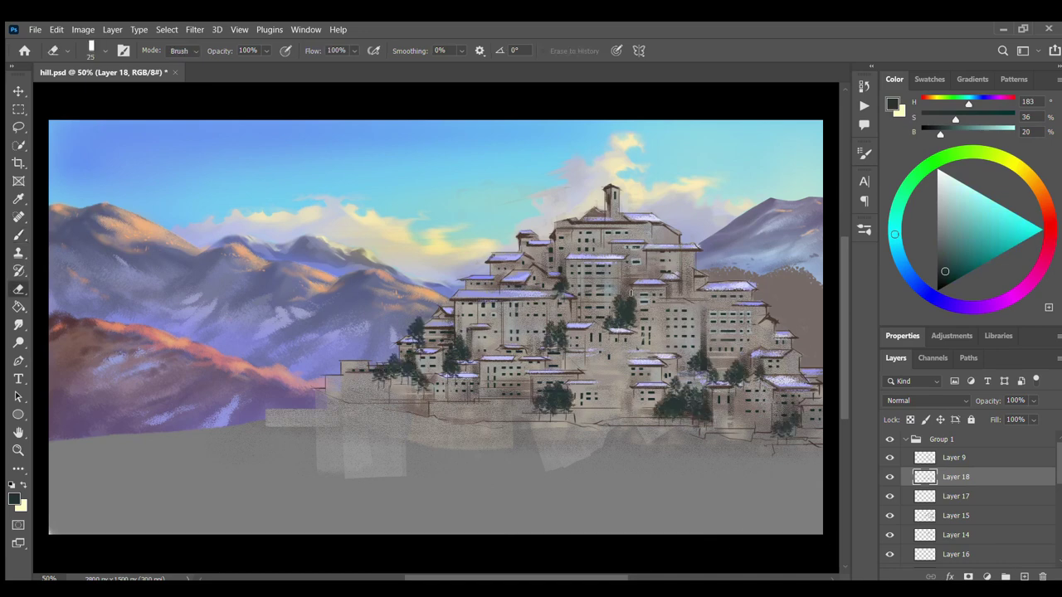
drag(635, 291, 634, 332)
key(b)
alt+click(553, 303)
alt+click(718, 378)
drag(719, 365, 723, 392)
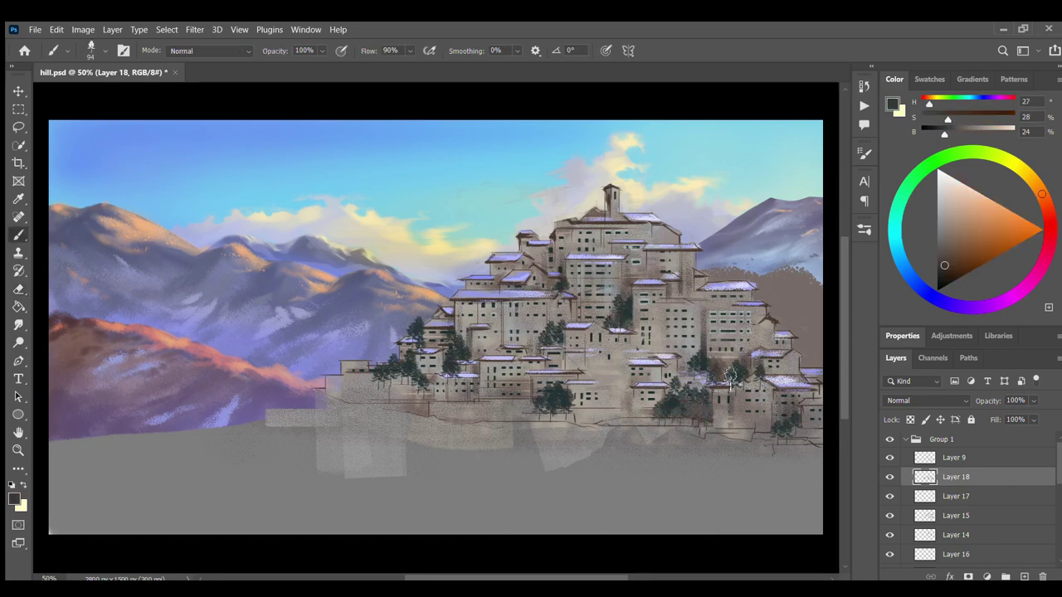
drag(809, 427, 814, 461)
drag(380, 344, 383, 388)
Erase stray tree paint near the left, central and right buildings.
key(e)
drag(468, 362, 444, 378)
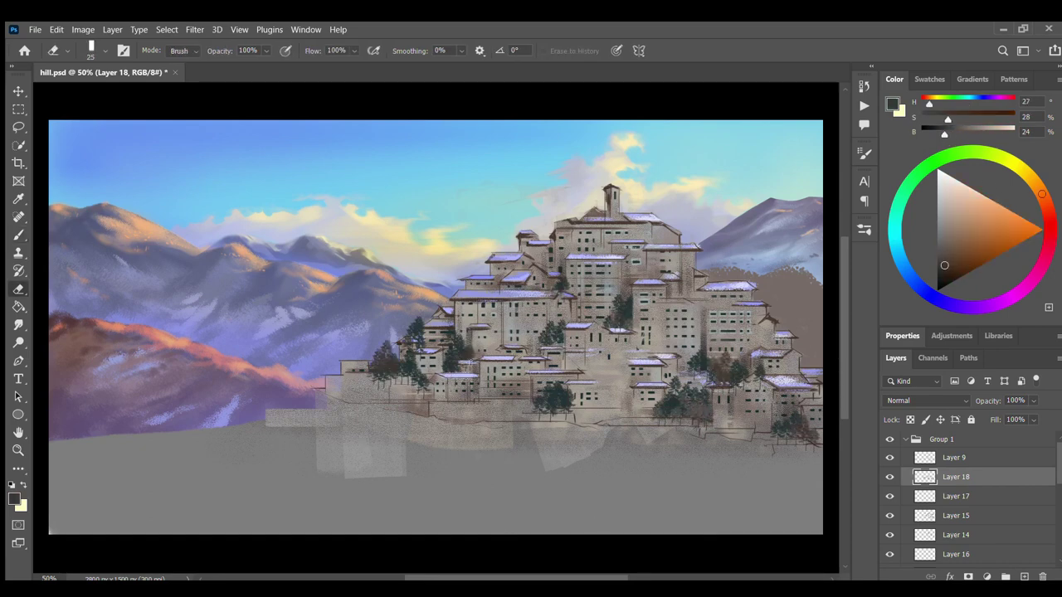
drag(403, 336, 425, 347)
drag(372, 374, 428, 387)
drag(534, 410, 572, 408)
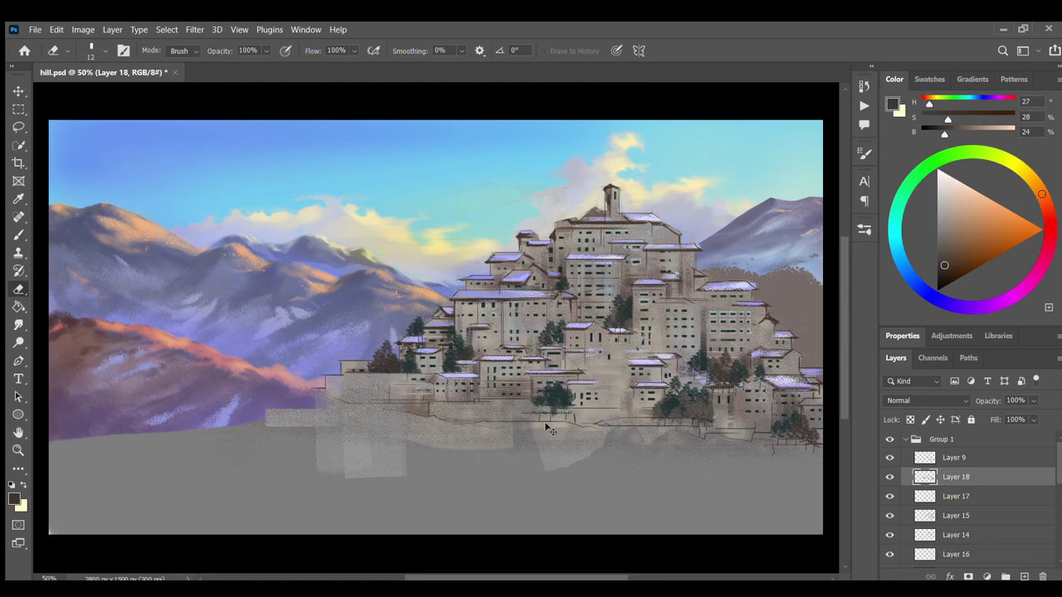
drag(707, 384, 740, 384)
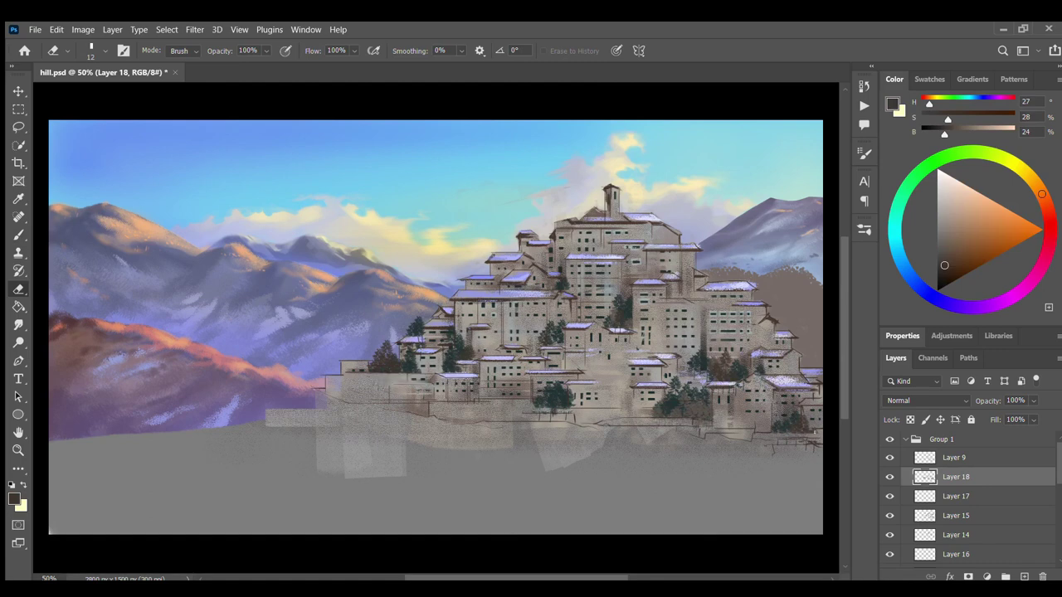
Paint a dark teal cypress beside the tower and erase a lower-right patch with a tiny eraser.
key(b)
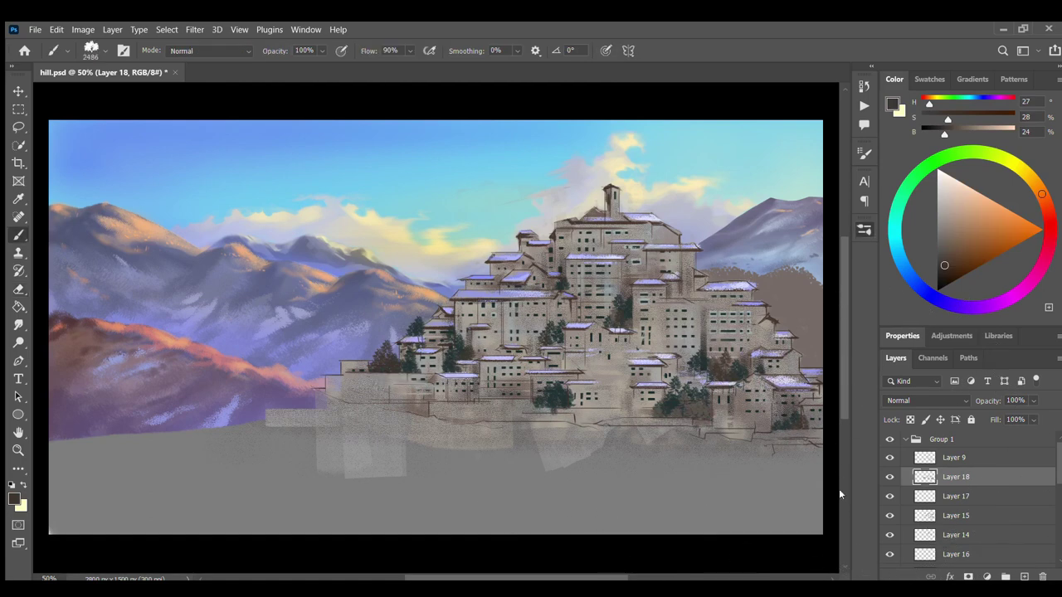
alt+click(633, 327)
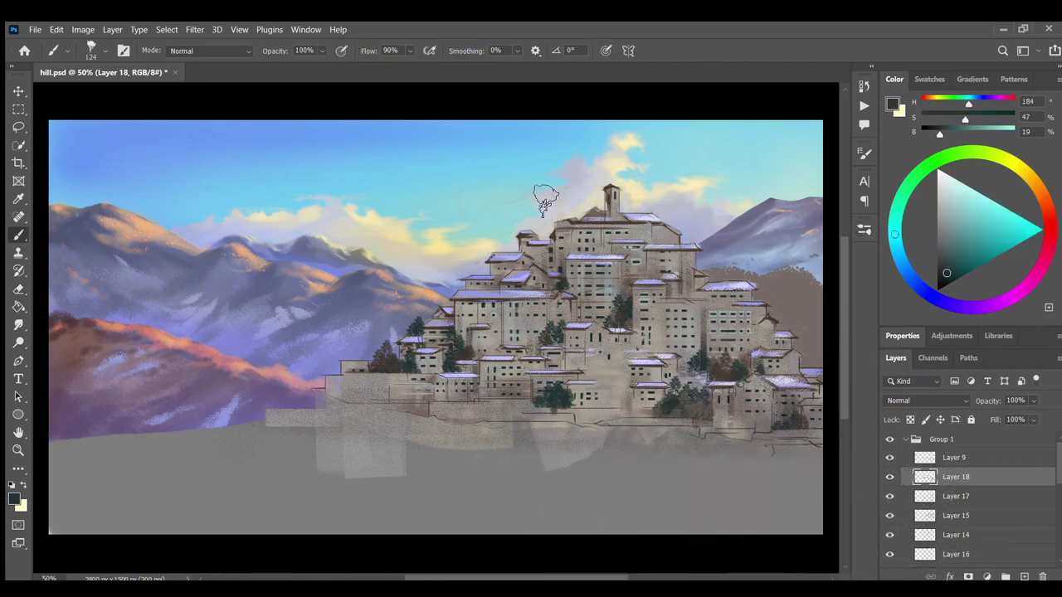
drag(548, 199, 558, 229)
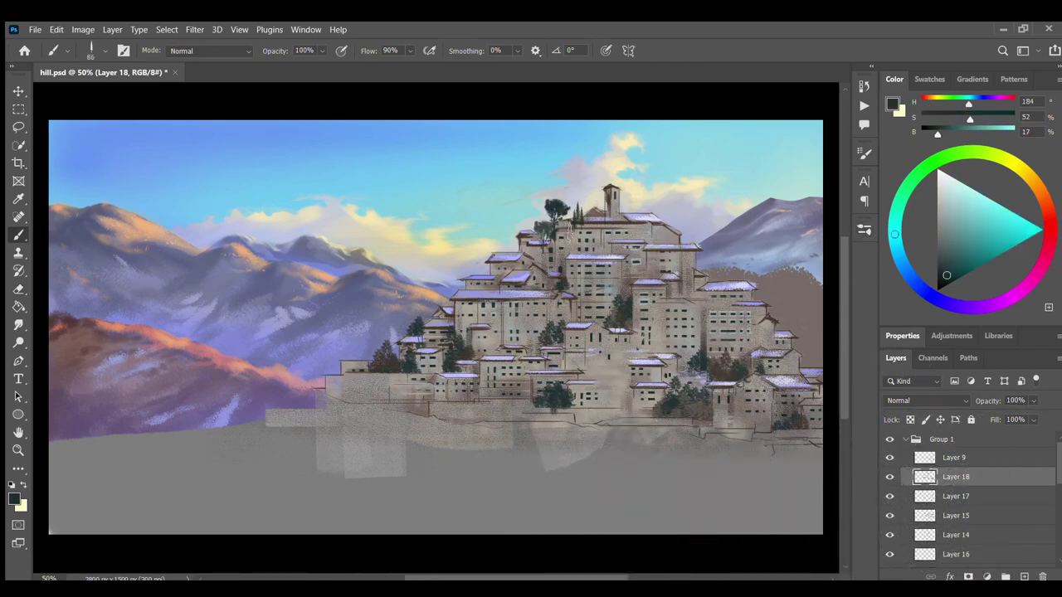
key(e)
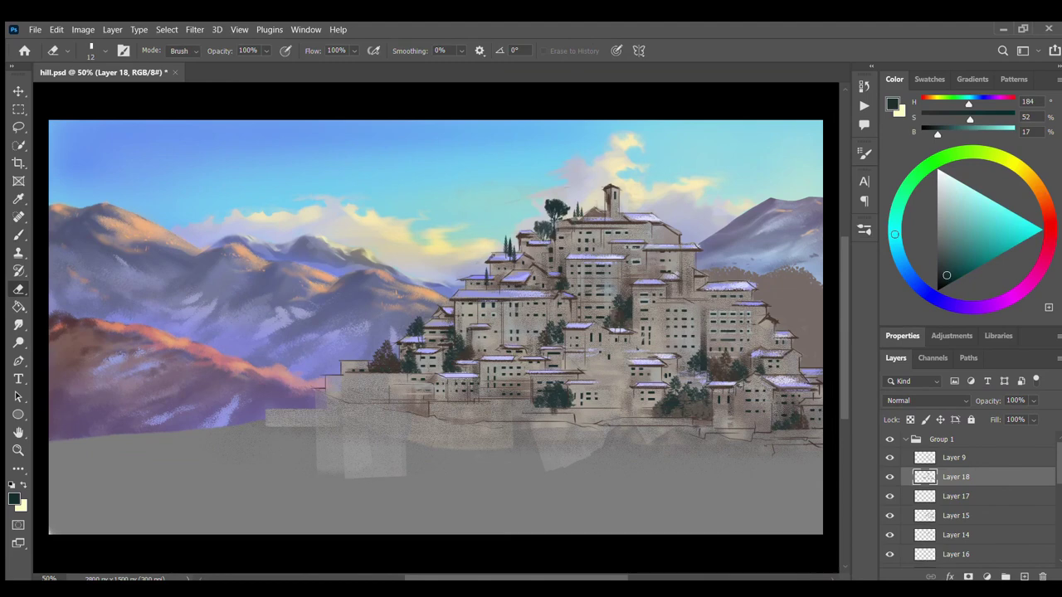
key(b)
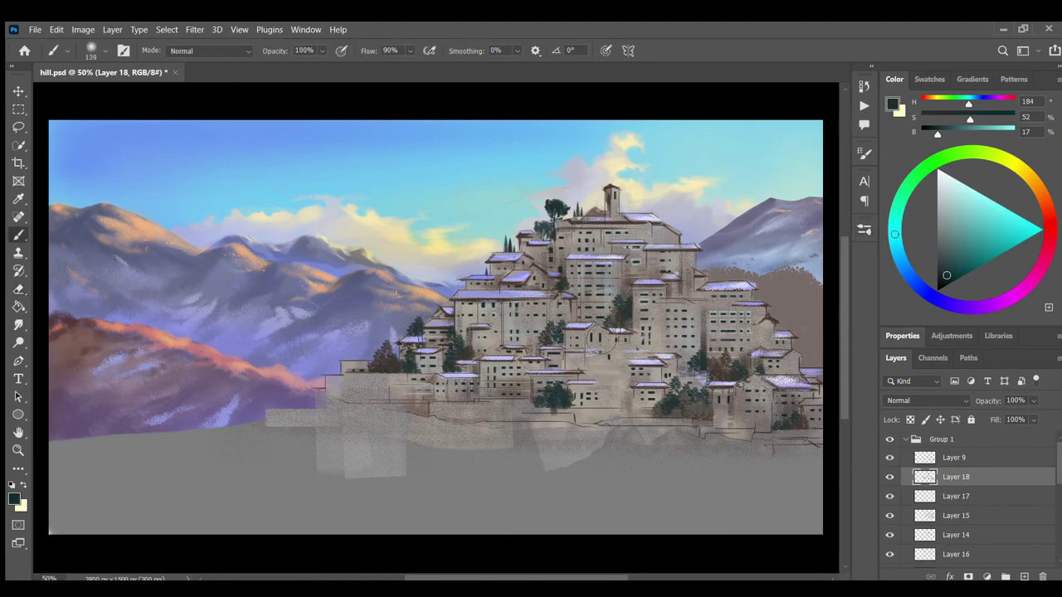
key(e)
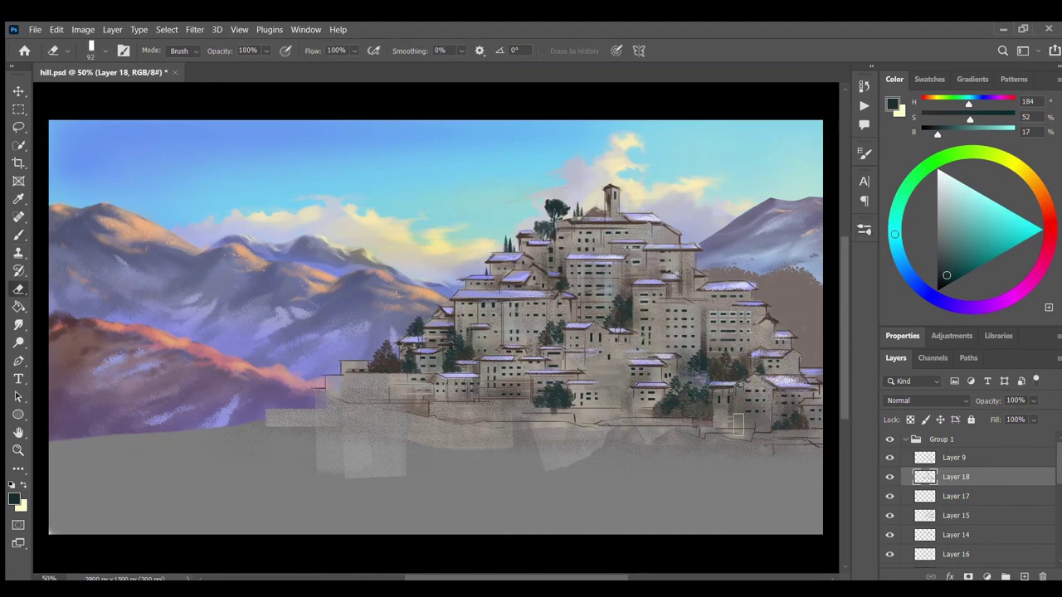
key([)
key([)
key([)
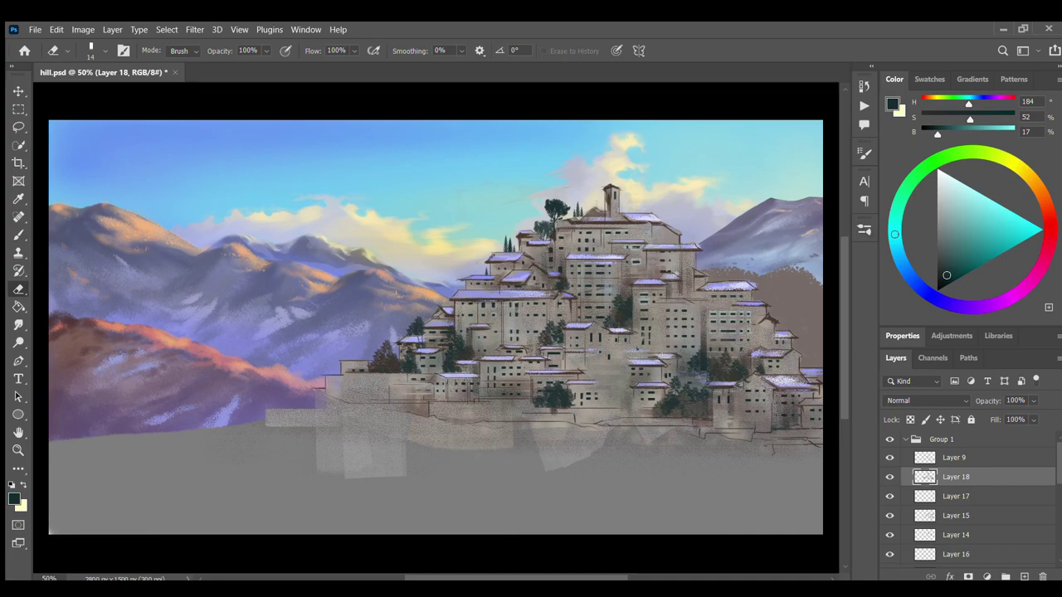
mouse_move(631, 374)
mouse_down()
mouse_move(604, 400)
mouse_move(664, 424)
mouse_up()
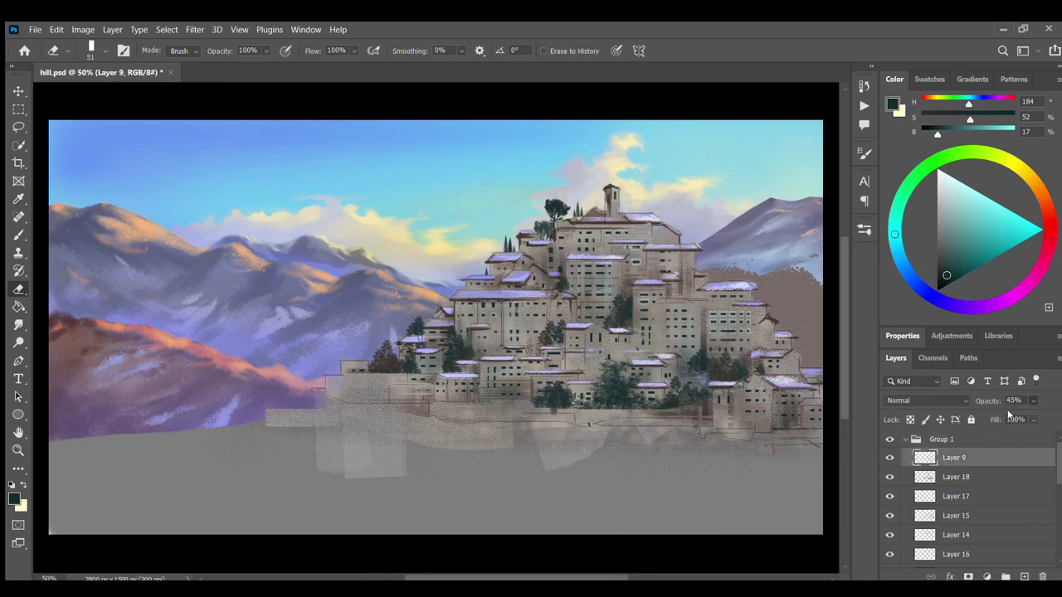
Show Layer 17, add a new layer above it, and brush a light beige stroke across the foreground.
click(889, 497)
click(954, 496)
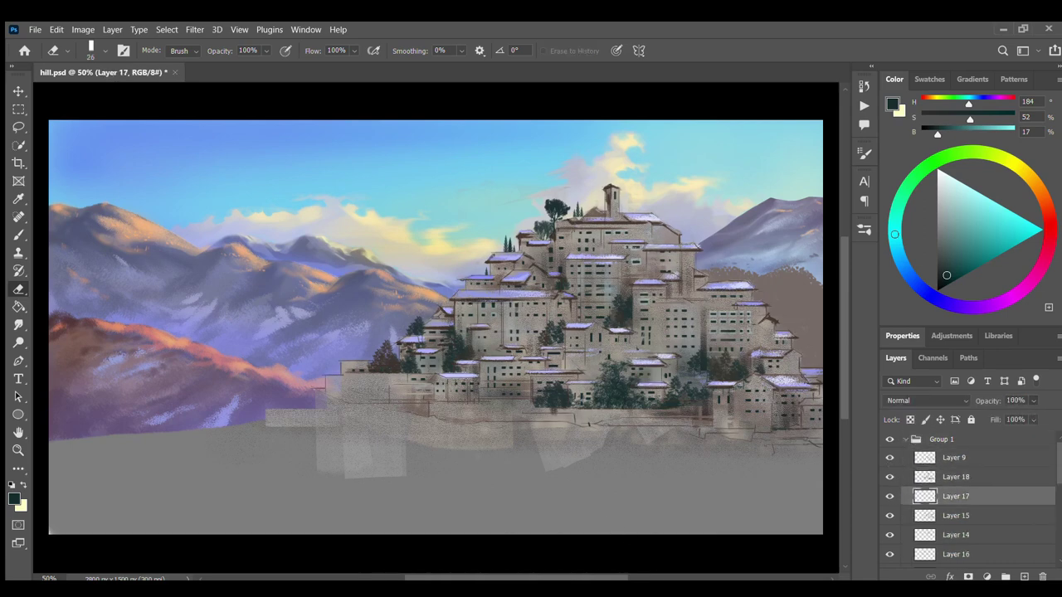
key(ctrl+shift+alt+n)
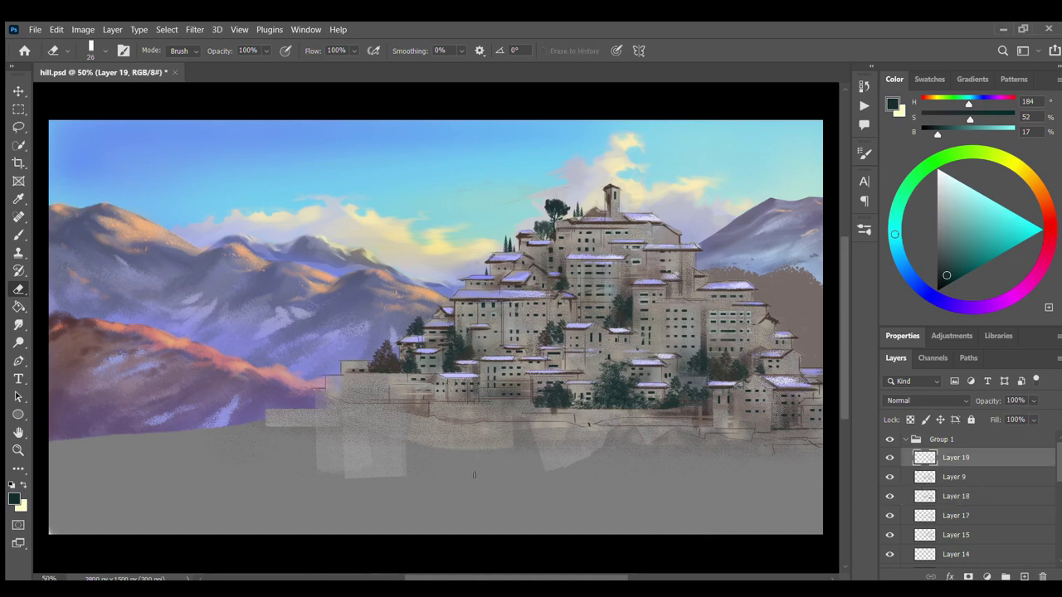
key(b)
mouse_move(374, 430)
mouse_down()
mouse_move(513, 438)
mouse_move(764, 497)
mouse_move(324, 468)
mouse_move(133, 467)
mouse_up()
Paint olive green strokes and lavender snowy patches across the foreground meadow.
alt+click(796, 497)
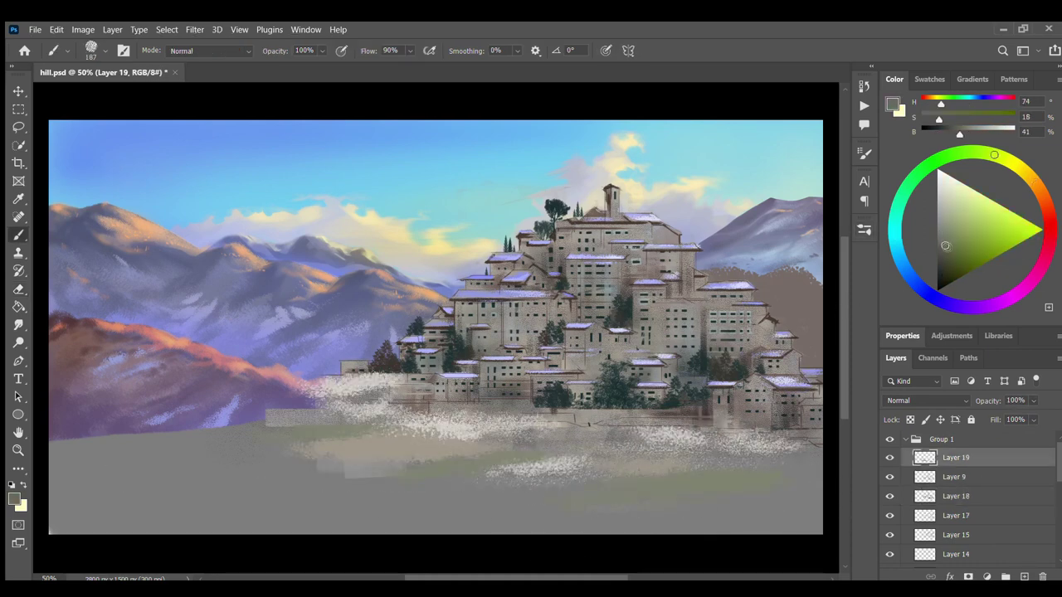
drag(818, 498, 285, 534)
drag(365, 502, 166, 507)
drag(90, 546, 489, 510)
mouse_move(489, 510)
mouse_down()
mouse_move(202, 503)
mouse_move(99, 473)
mouse_up()
drag(249, 465, 390, 453)
Erase paint along the lower village edge and brush dark brown along the village base.
key(e)
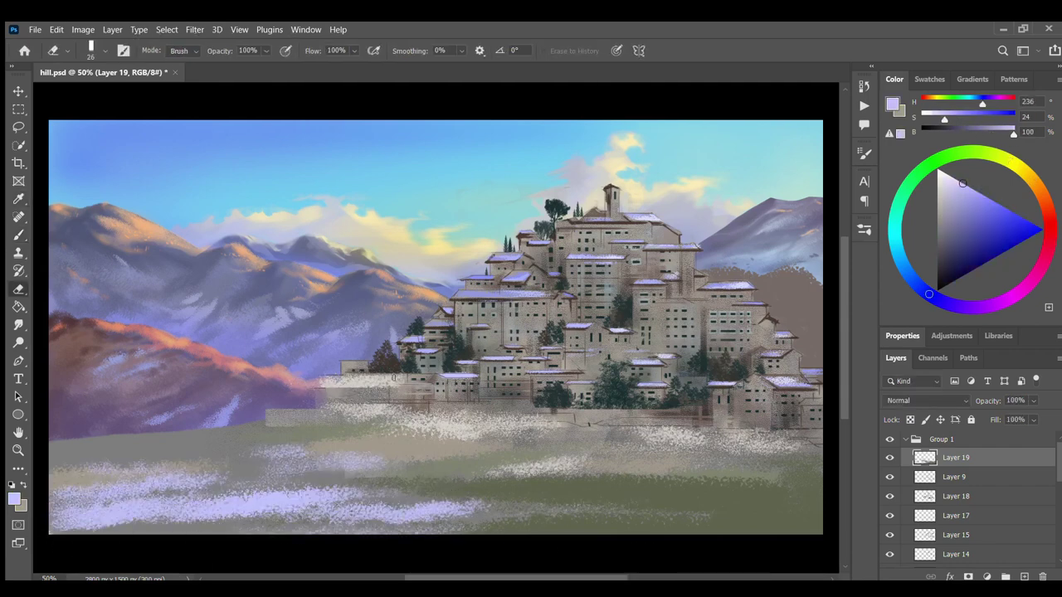
drag(398, 411, 547, 419)
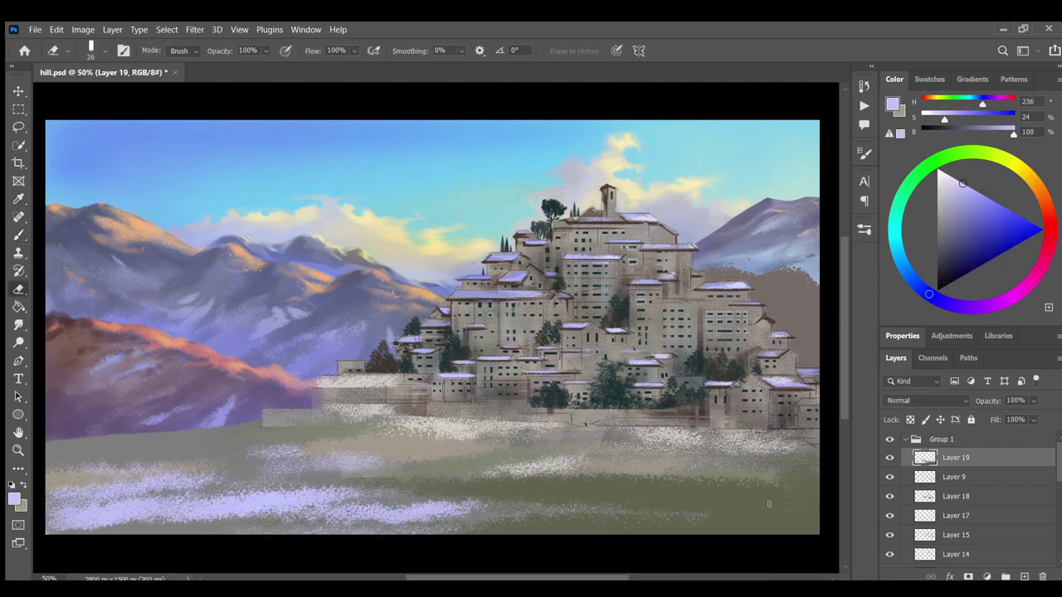
key(b)
alt+click(423, 419)
drag(385, 413, 605, 421)
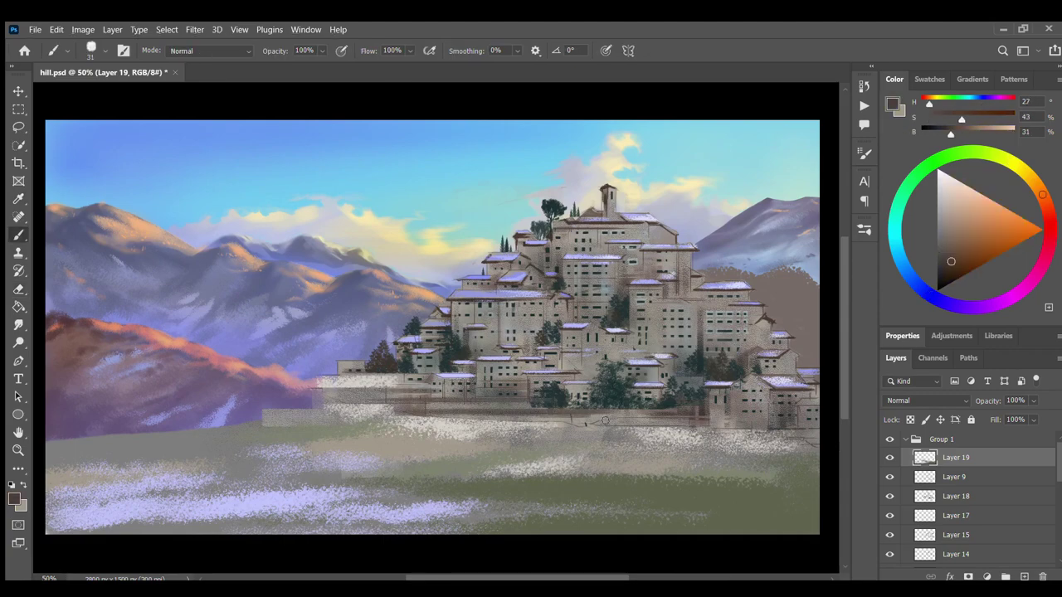
key(e)
key(b)
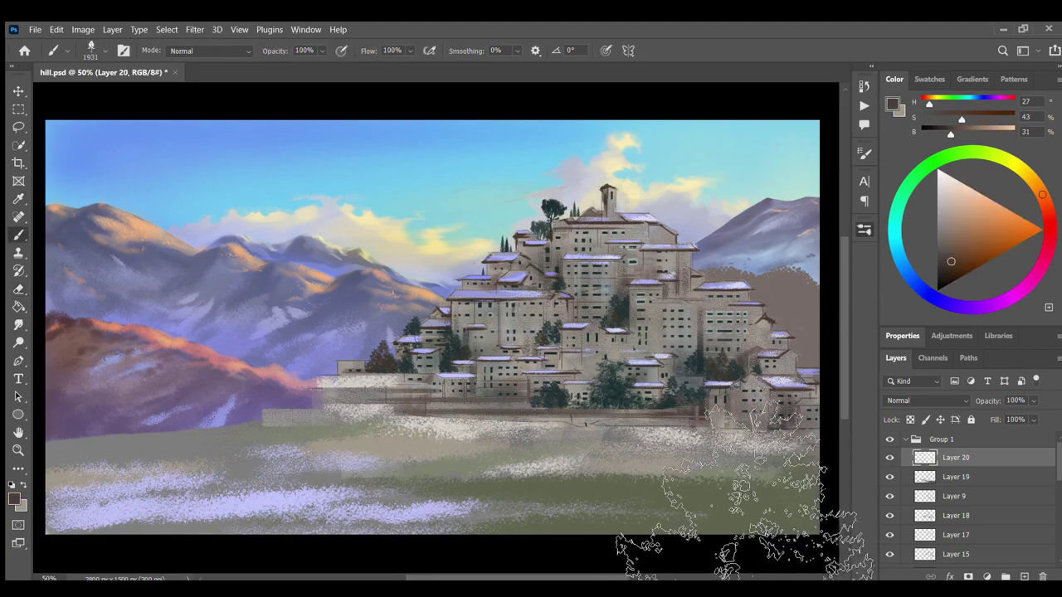
Stamp small dark teal pines left of the village and a row along the left meadow.
alt+click(443, 366)
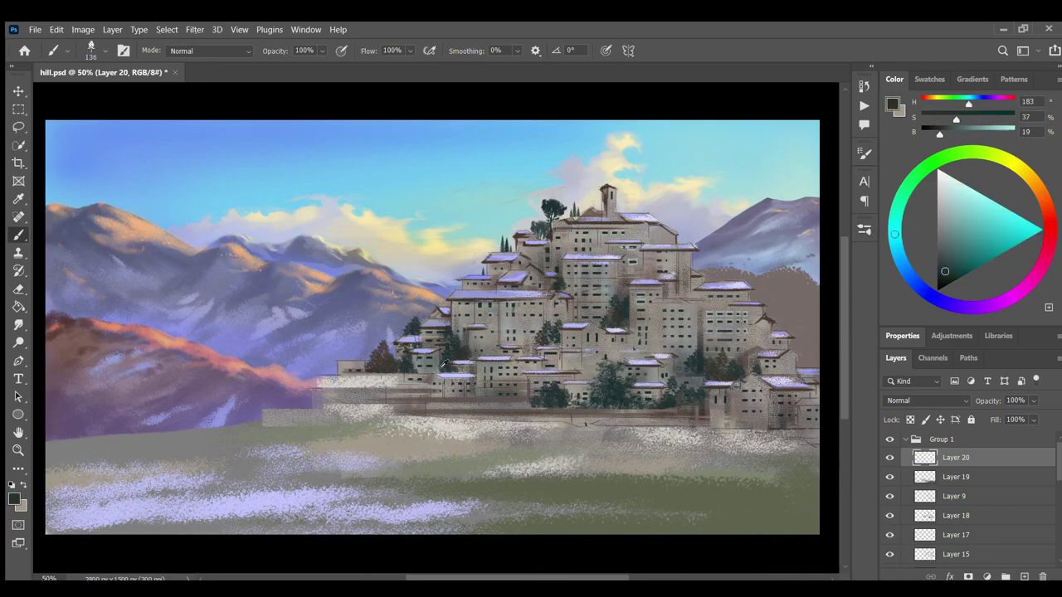
click(330, 363)
click(334, 383)
click(301, 395)
click(284, 401)
click(271, 409)
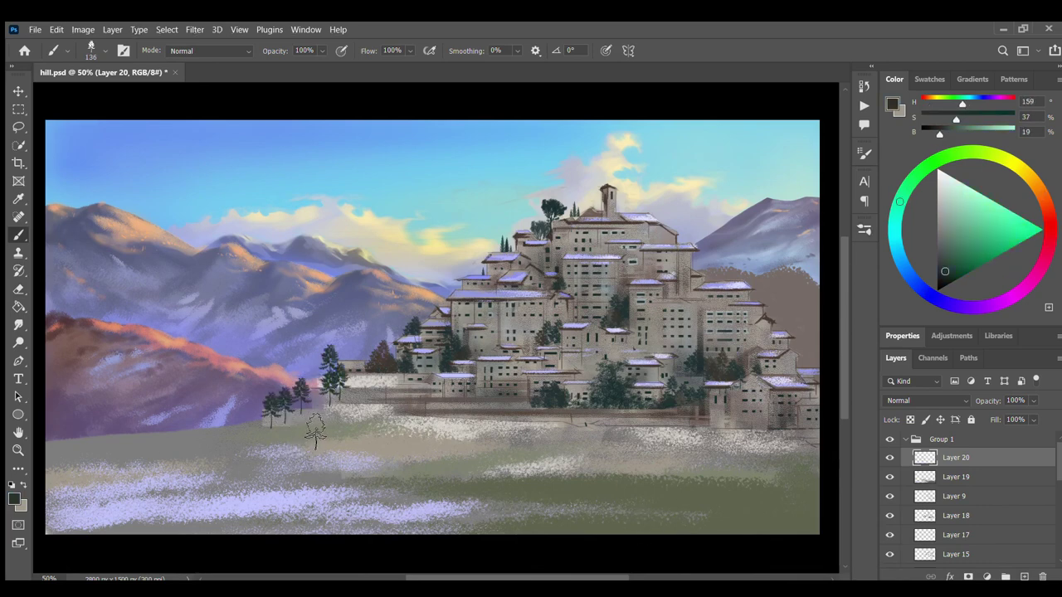
mouse_move(170, 427)
mouse_down()
mouse_move(117, 432)
mouse_move(290, 427)
mouse_up()
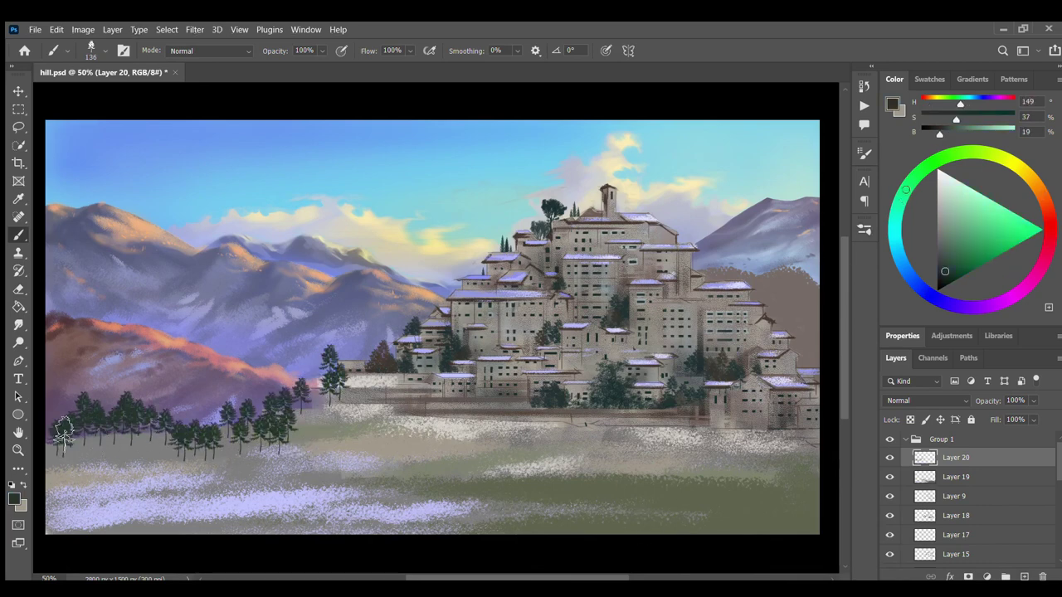
mouse_move(59, 436)
mouse_down()
mouse_move(317, 419)
mouse_move(365, 398)
mouse_move(385, 415)
mouse_up()
Stamp more dark pines across the meadow, undoing the row below the village.
key(e)
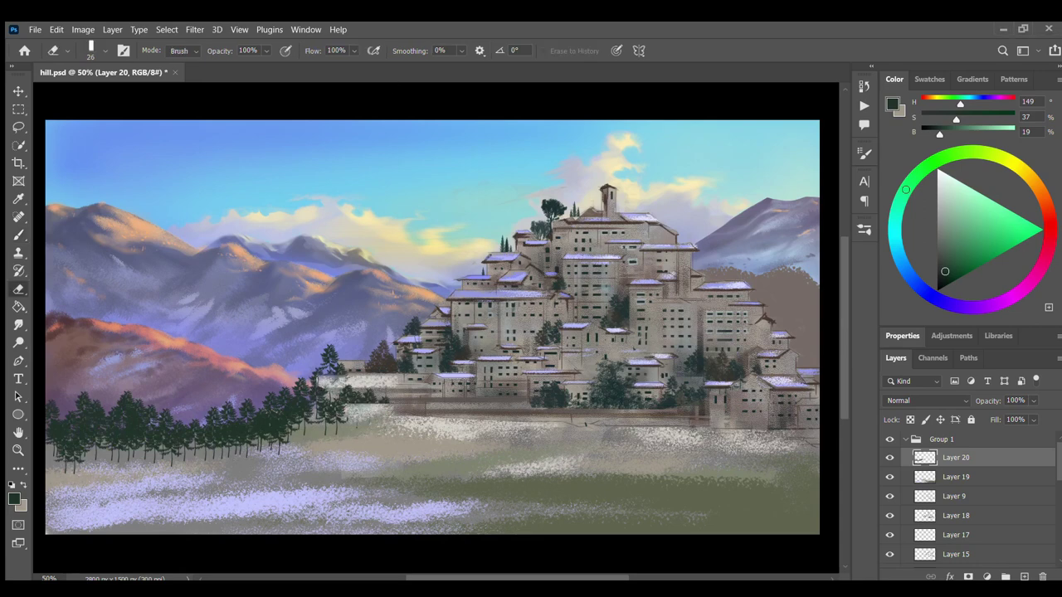
key(b)
mouse_move(357, 448)
mouse_down()
mouse_move(382, 427)
mouse_move(319, 415)
mouse_up()
drag(502, 428, 589, 427)
key(ctrl+z)
Paint olive green and brown-olive pines across the left and middle foreground.
alt+click(98, 439)
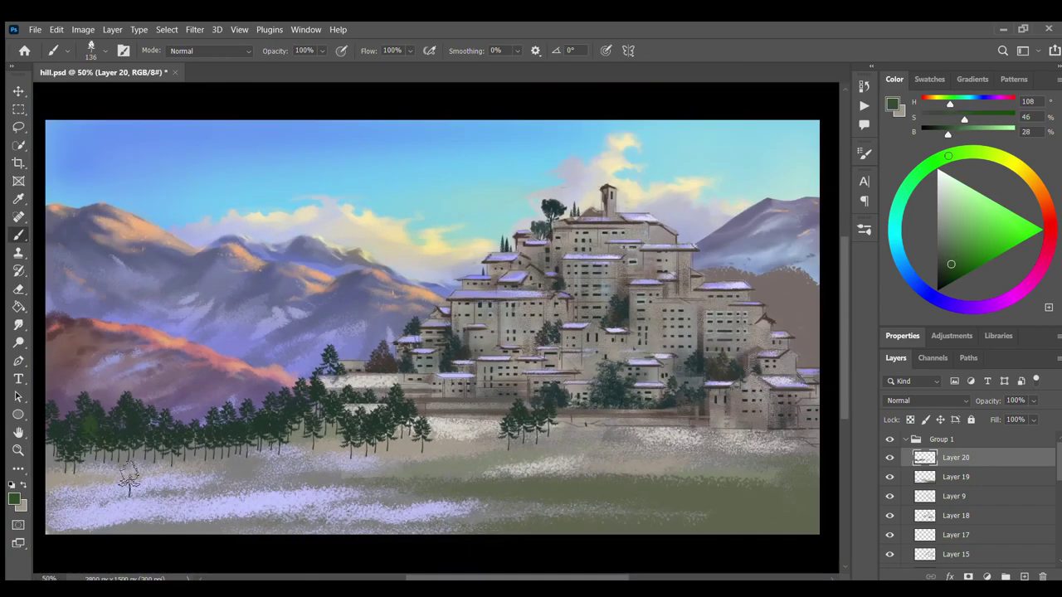
drag(49, 452, 191, 448)
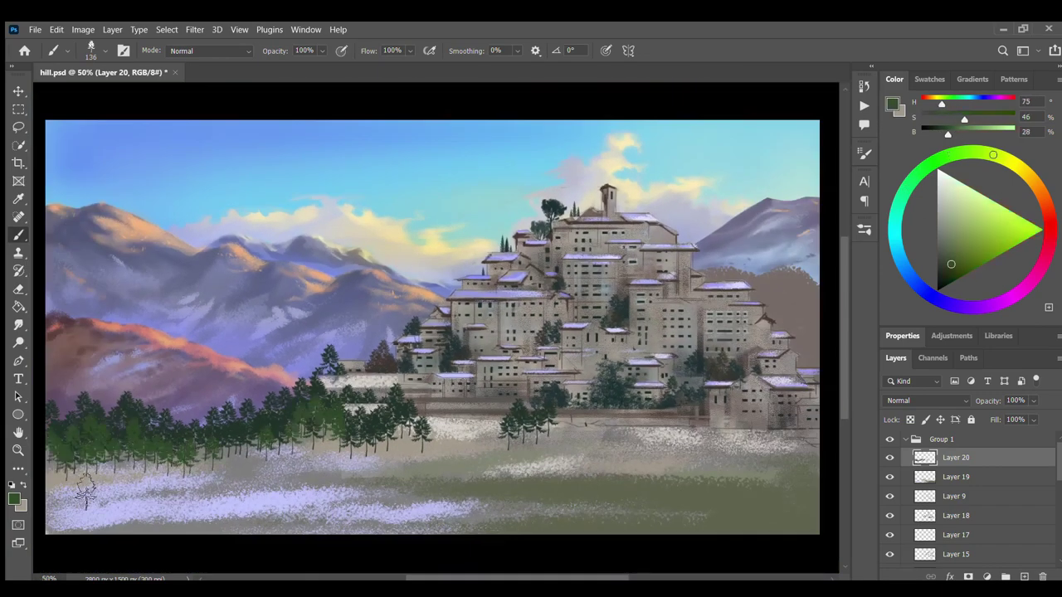
drag(99, 431, 233, 457)
drag(50, 465, 124, 473)
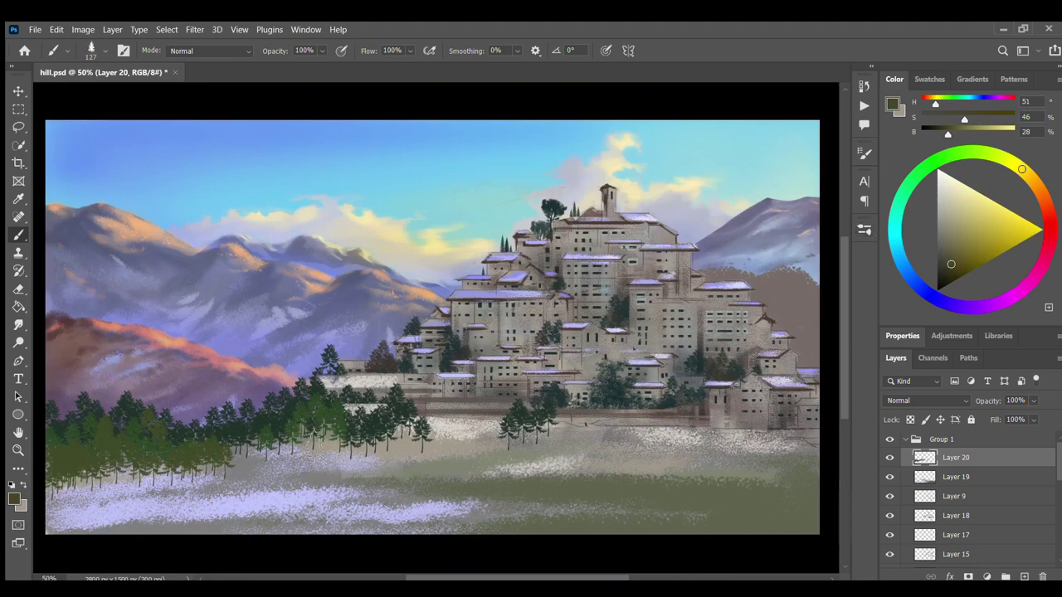
mouse_move(228, 456)
mouse_down()
mouse_move(382, 432)
mouse_move(626, 448)
mouse_move(754, 491)
mouse_move(614, 465)
mouse_up()
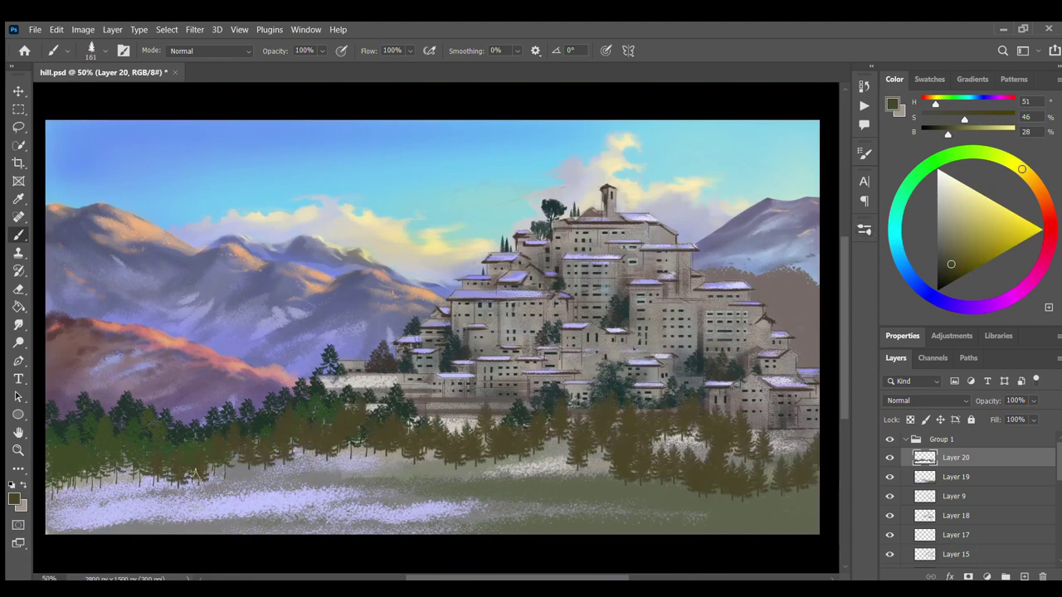
mouse_move(58, 473)
mouse_down()
mouse_move(140, 541)
mouse_move(236, 519)
mouse_move(274, 465)
mouse_up()
Add small olive pines at the lower-left edge and reddish-brown pines across the foreground.
key(bracketleft)
key(bracketleft)
key(bracketleft)
drag(50, 498, 108, 507)
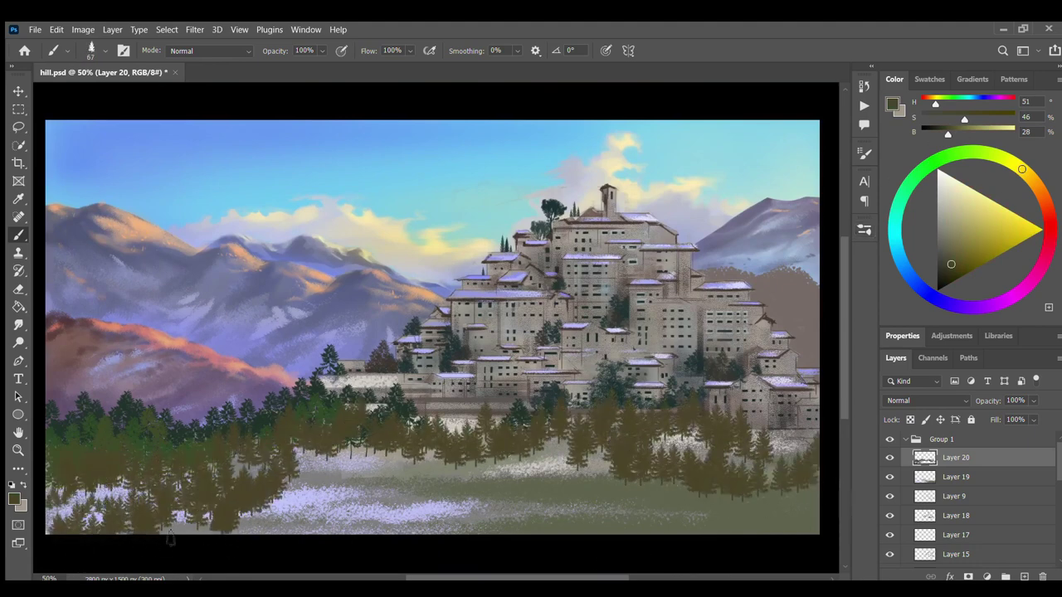
mouse_move(166, 531)
mouse_down()
mouse_move(315, 464)
mouse_move(398, 448)
mouse_up()
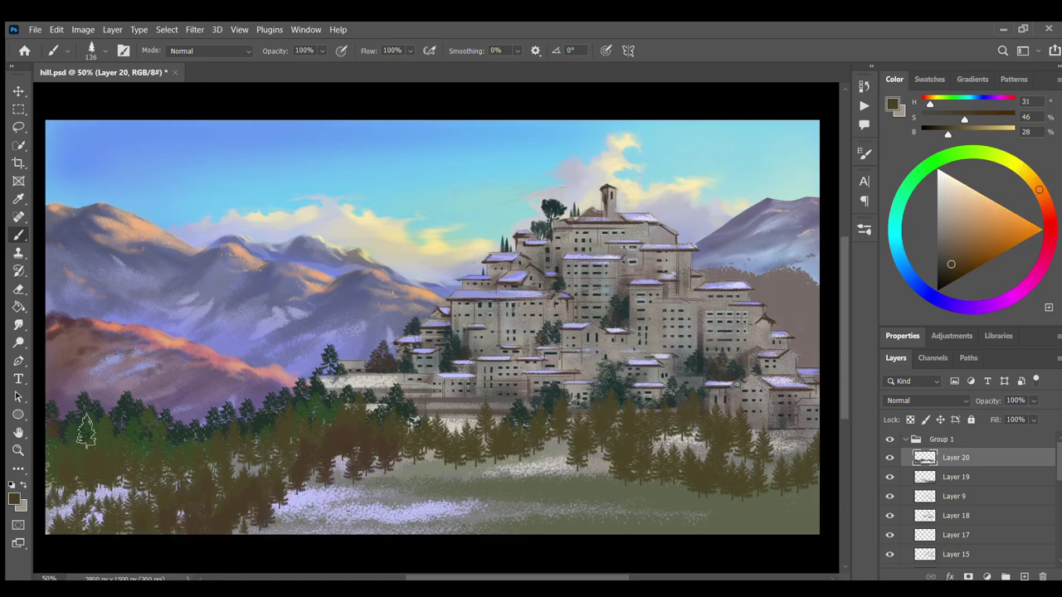
key(bracketright)
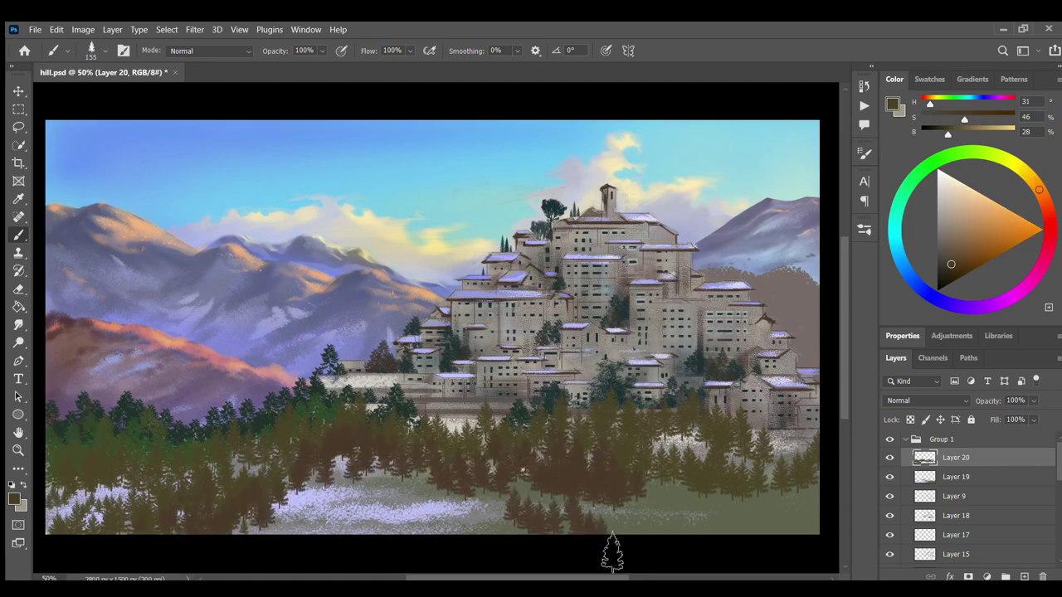
mouse_move(407, 488)
mouse_down()
mouse_move(748, 536)
mouse_move(299, 540)
mouse_move(497, 507)
mouse_up()
alt+click(190, 545)
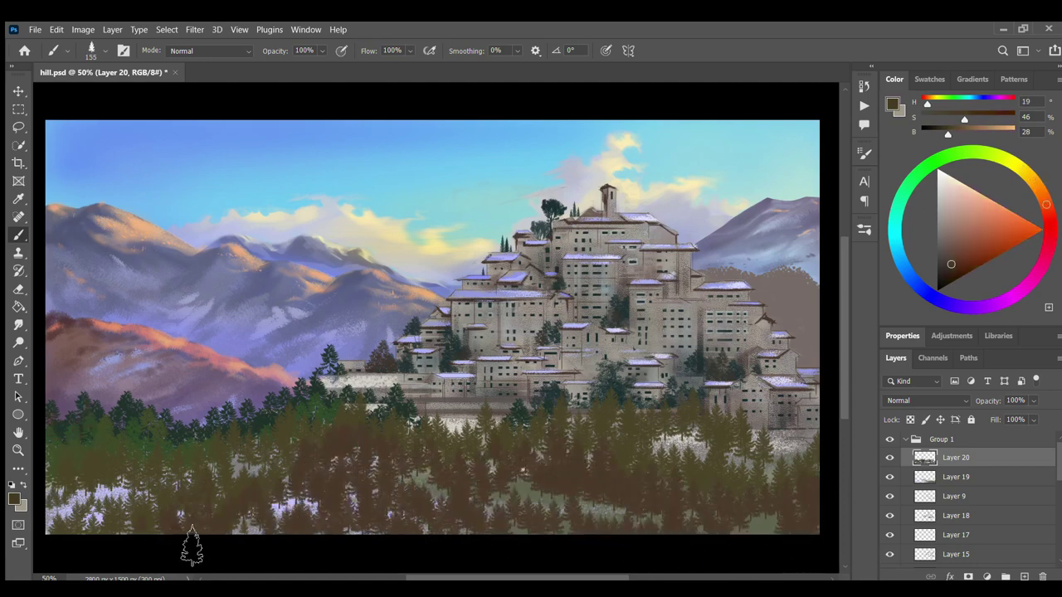
mouse_move(191, 546)
mouse_down()
mouse_move(372, 514)
mouse_move(489, 527)
mouse_up()
Sample dark brown and grey-green from the forest, then start a Pen path over it.
alt+click(499, 536)
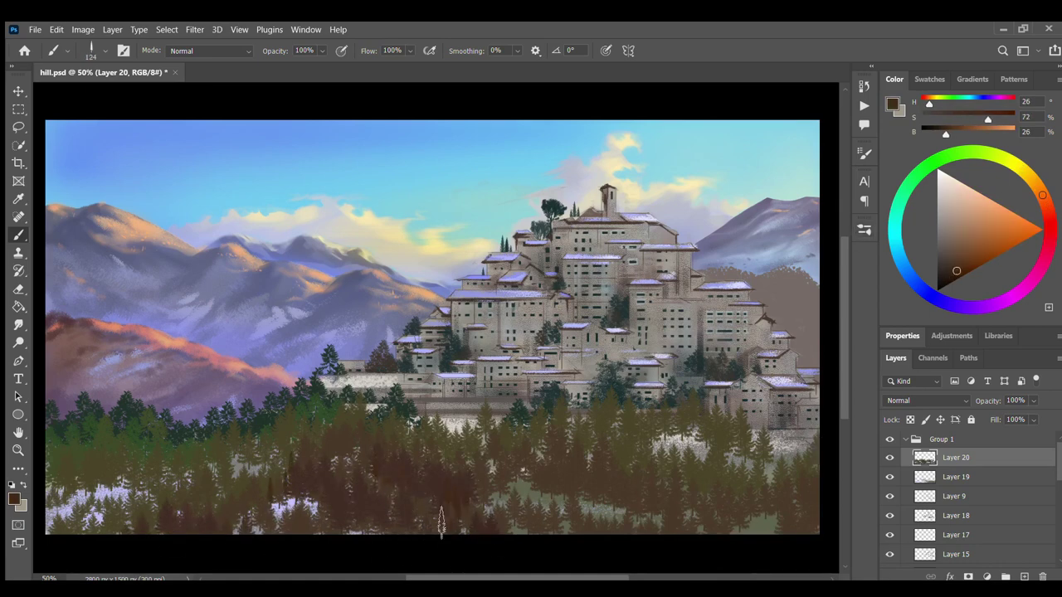
alt+click(206, 532)
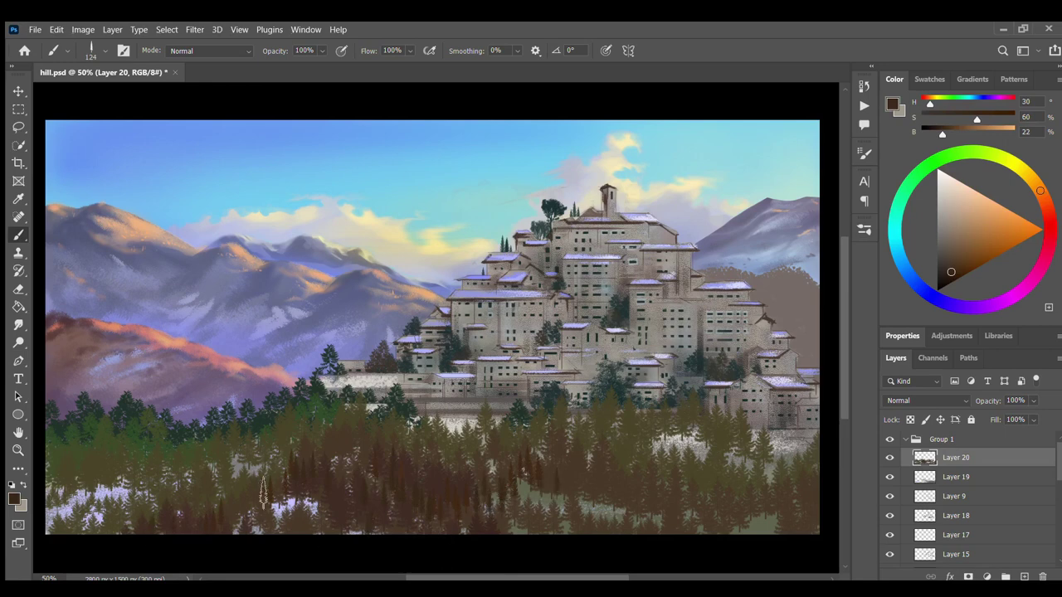
alt+click(111, 479)
alt+click(183, 435)
click(20, 363)
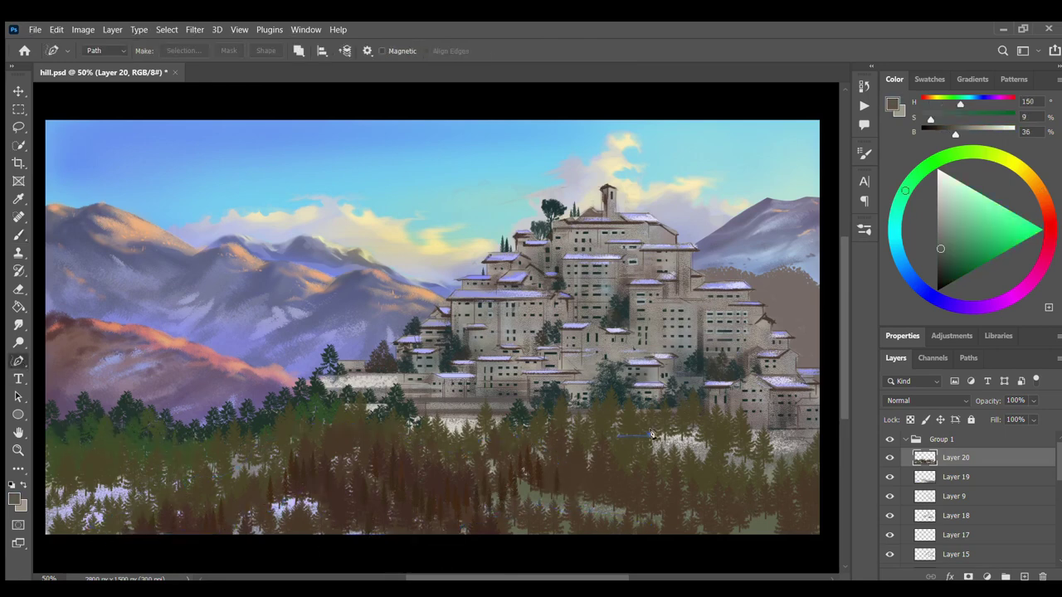
Outline a band across the lower forest with a path and convert it to a selection.
key(ctrl+Return)
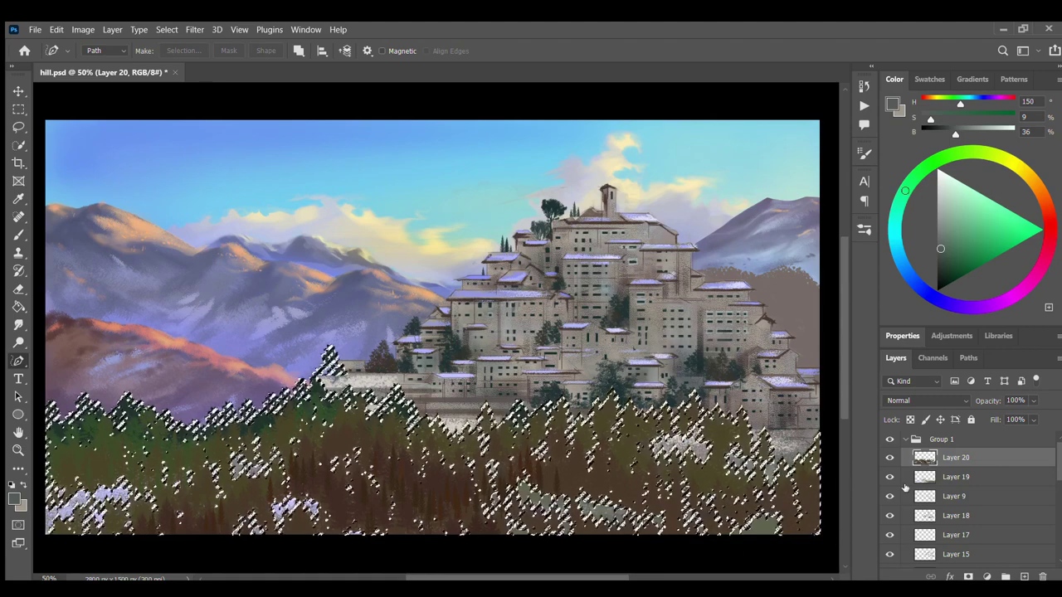
key(ctrl+d)
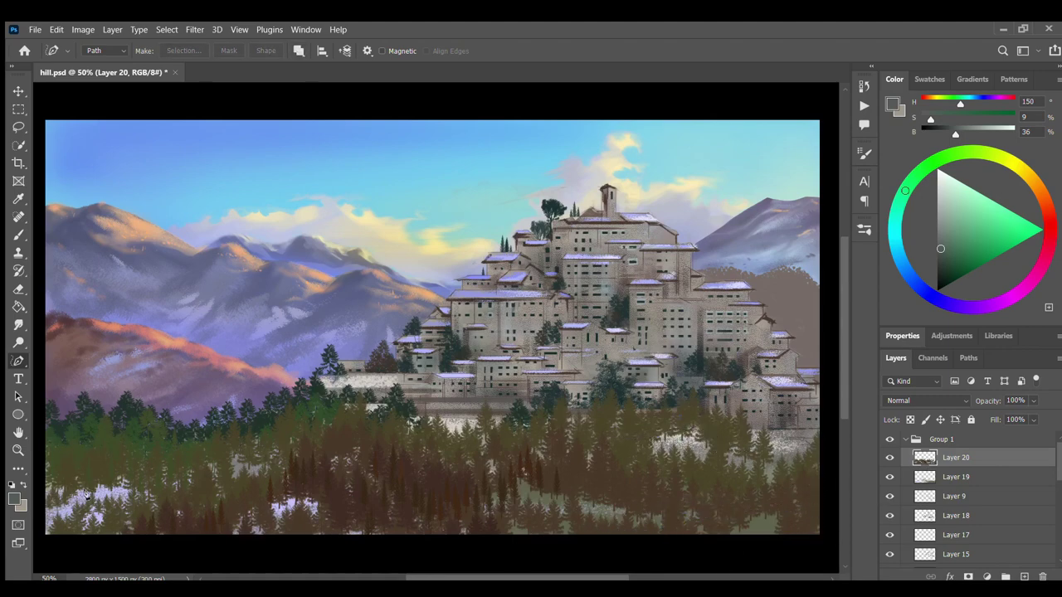
drag(259, 496, 668, 535)
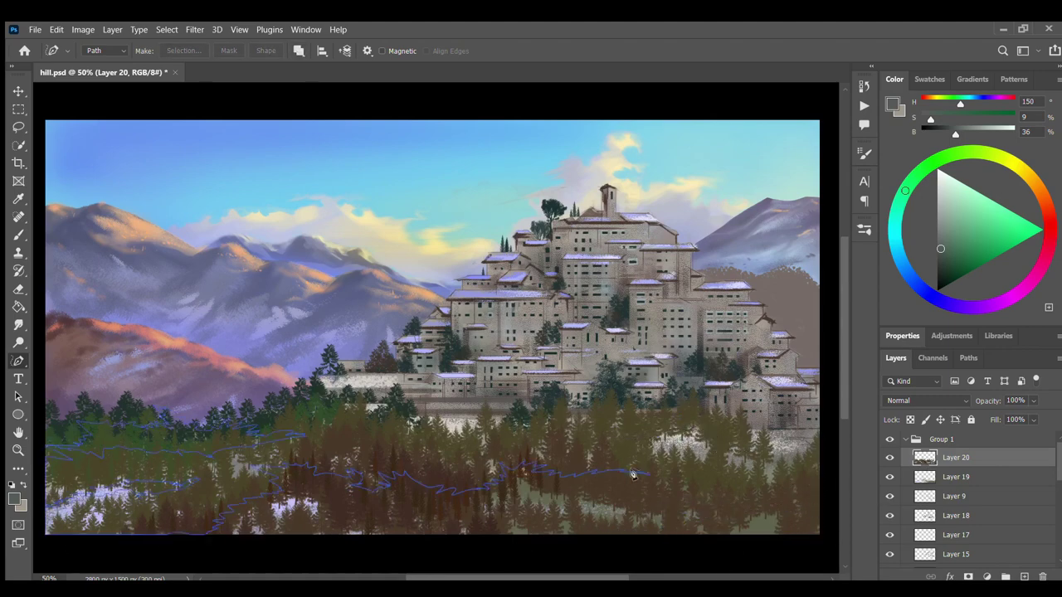
key(ctrl+Return)
key(h)
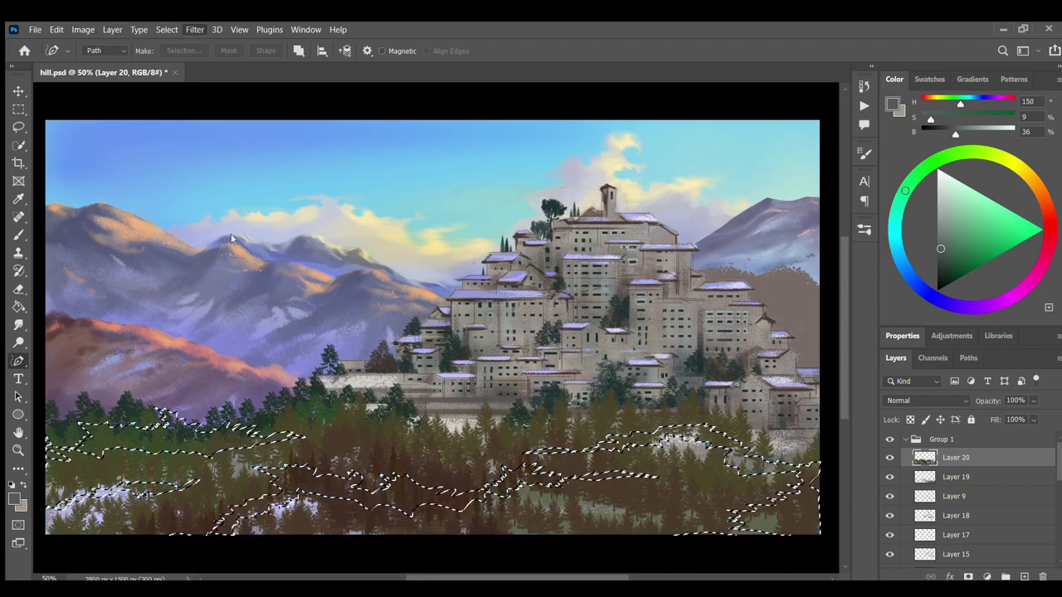
key(ctrl+d)
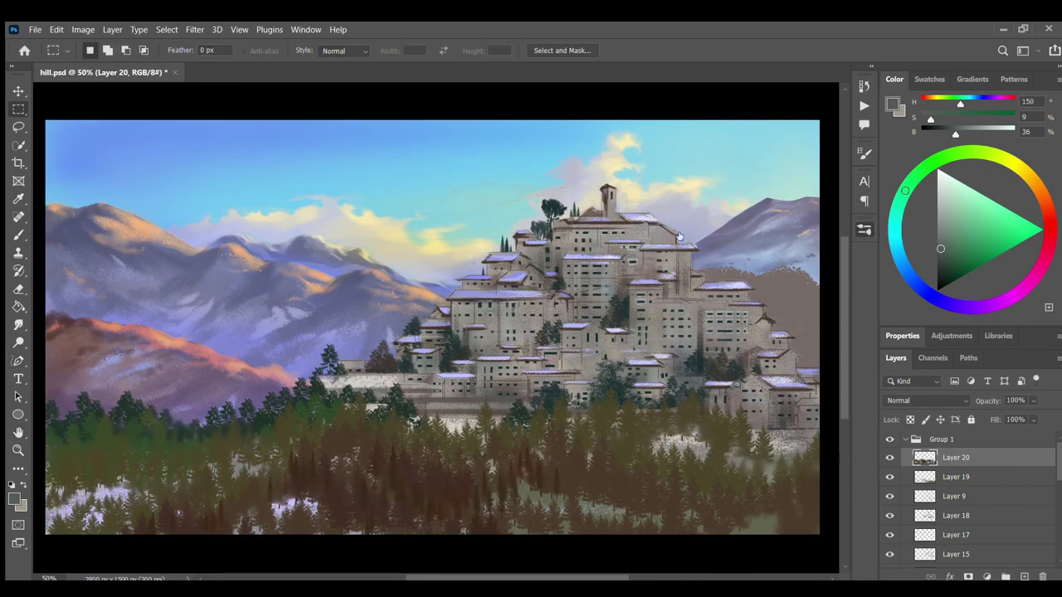
Darken the lower forest edge with a dark brown stroke.
key(b)
alt+click(137, 411)
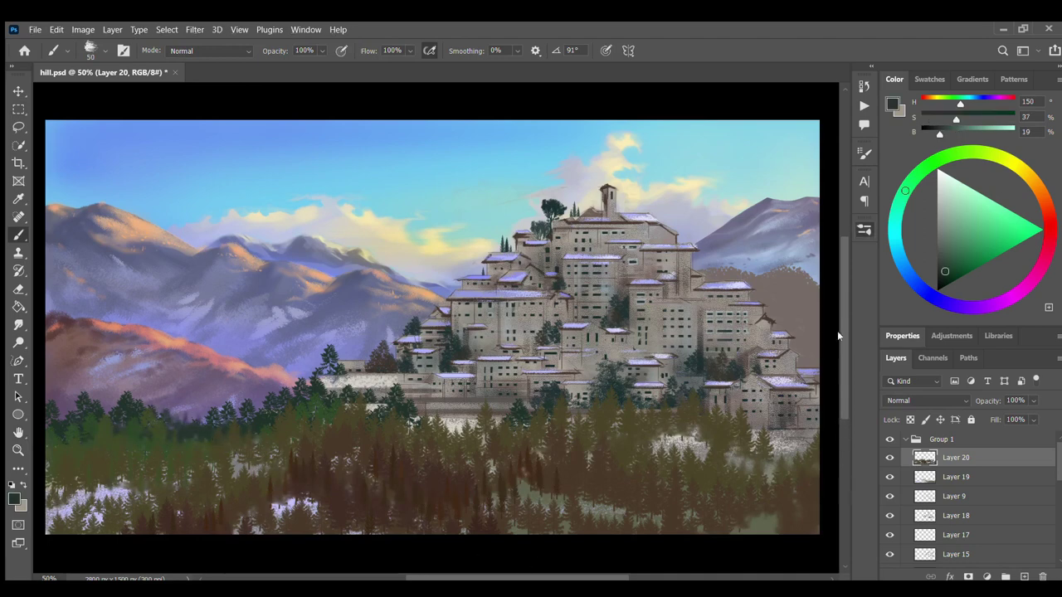
alt+click(498, 515)
drag(365, 539, 631, 540)
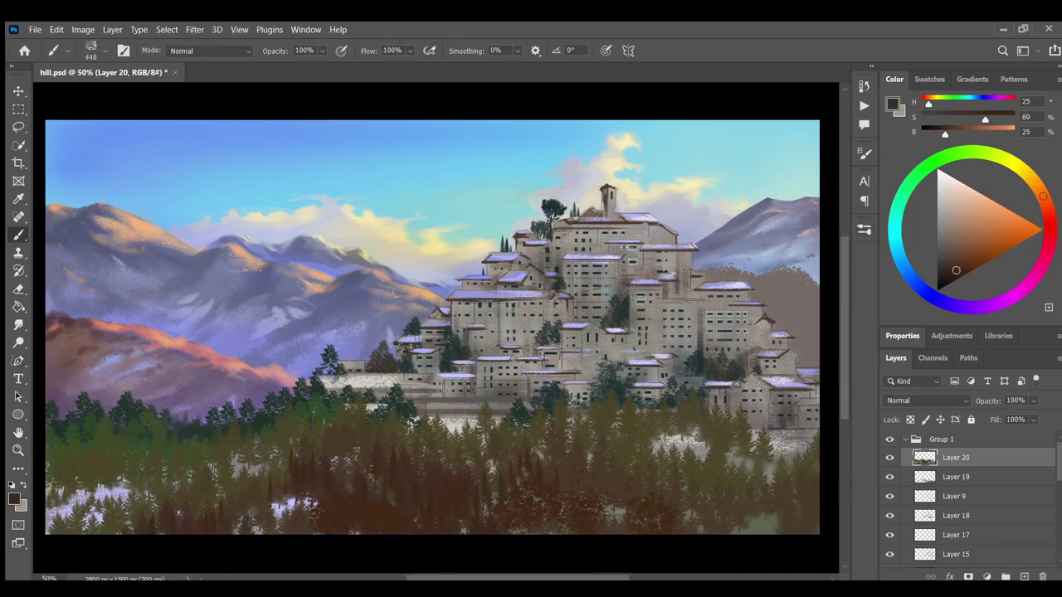
Paint pale lavender snow patches through the lower-left forest and along the left edge.
alt+click(394, 439)
drag(304, 501, 58, 523)
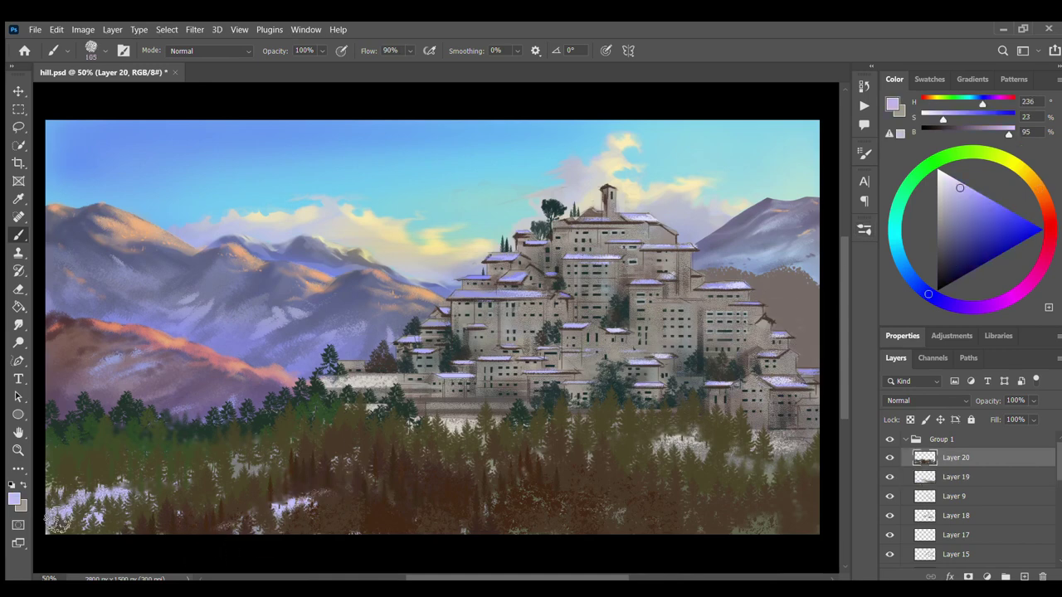
drag(224, 479, 135, 502)
drag(52, 470, 86, 467)
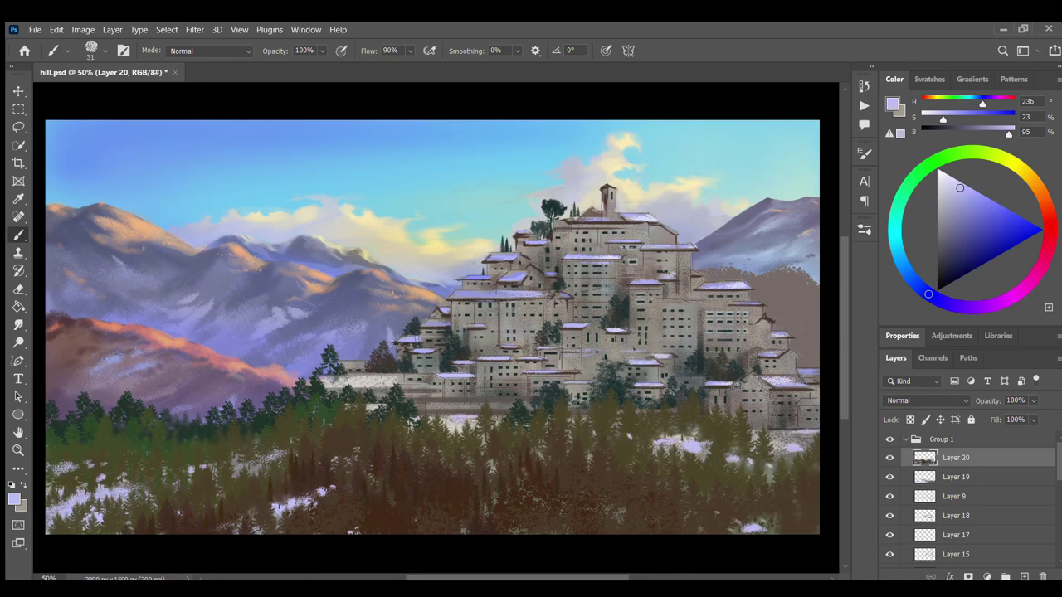
Switch to a textured brush and sample dark browns and greens from the forest.
key(period)
alt+click(337, 445)
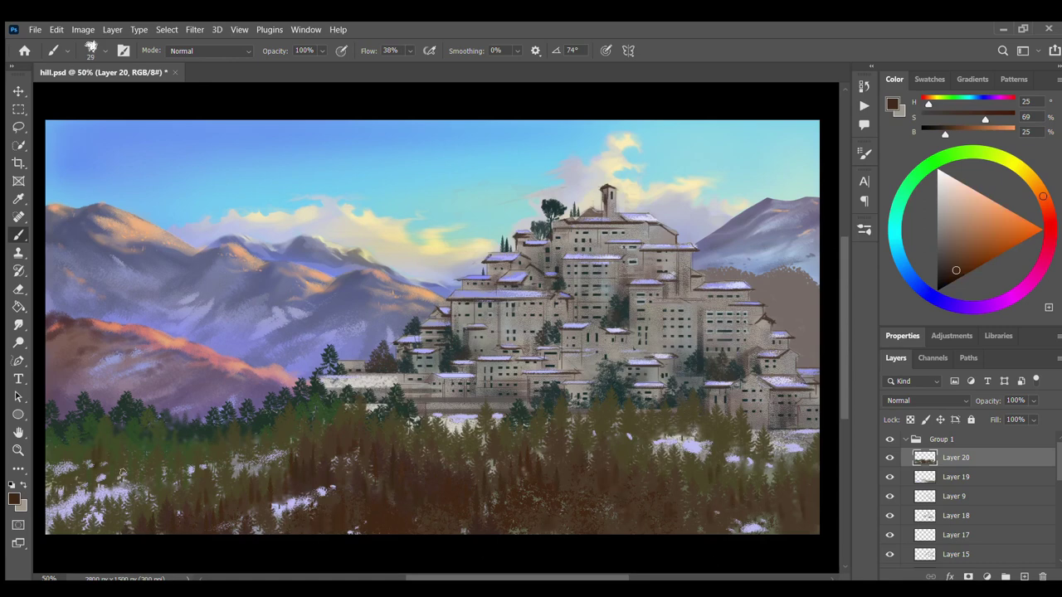
alt+click(60, 424)
alt+click(93, 433)
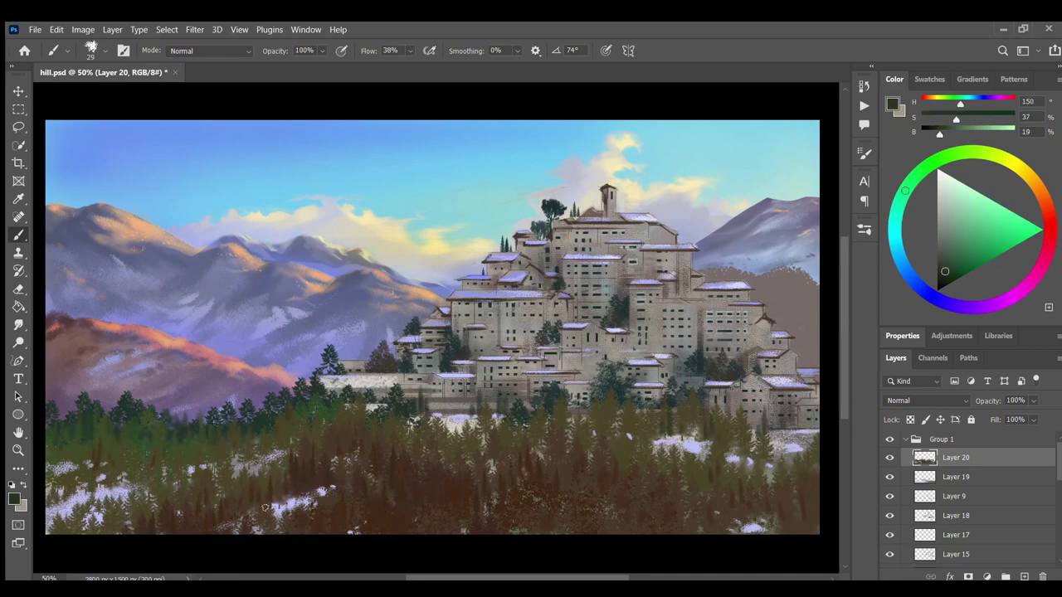
alt+click(386, 508)
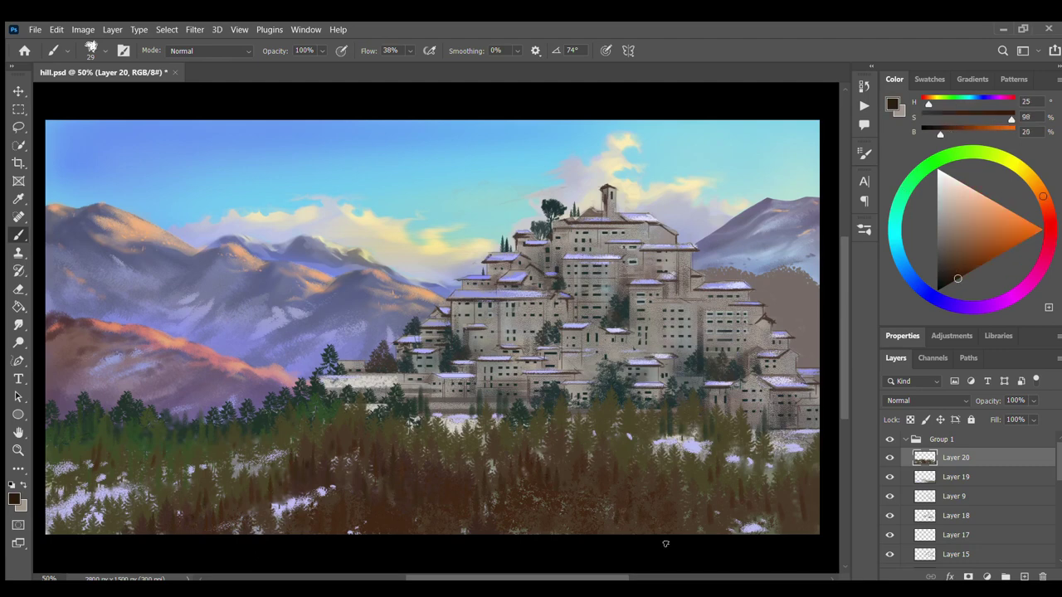
Delete the brown paint inside a lower-left path selection and smudge that tree-and-snow strip.
key(p)
click(48, 470)
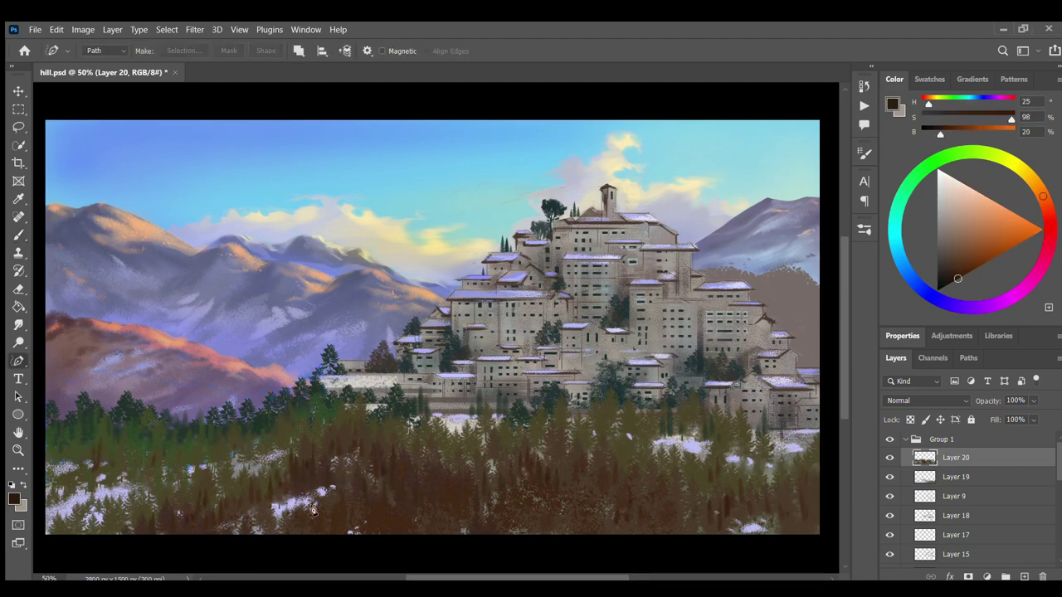
key(ctrl+Return)
key(Delete)
click(18, 325)
key(ctrl+d)
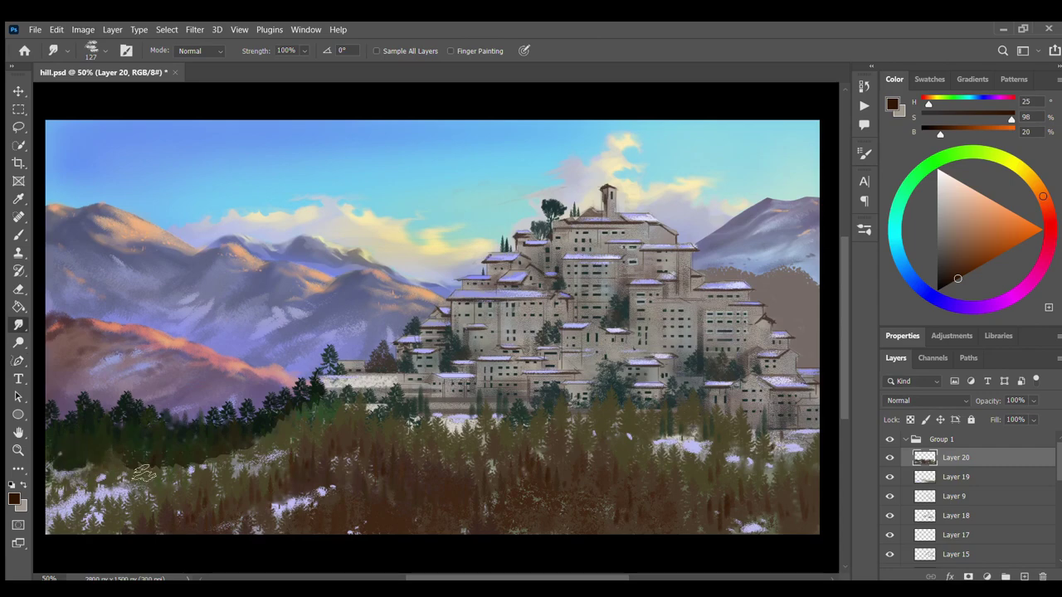
mouse_move(144, 473)
mouse_down()
mouse_move(249, 455)
mouse_move(278, 436)
mouse_up()
mouse_move(49, 485)
mouse_down()
mouse_move(93, 462)
mouse_move(52, 489)
mouse_up()
Sample forest greens, browns and lavender, then stamp a large tree over the right foreground.
key(b)
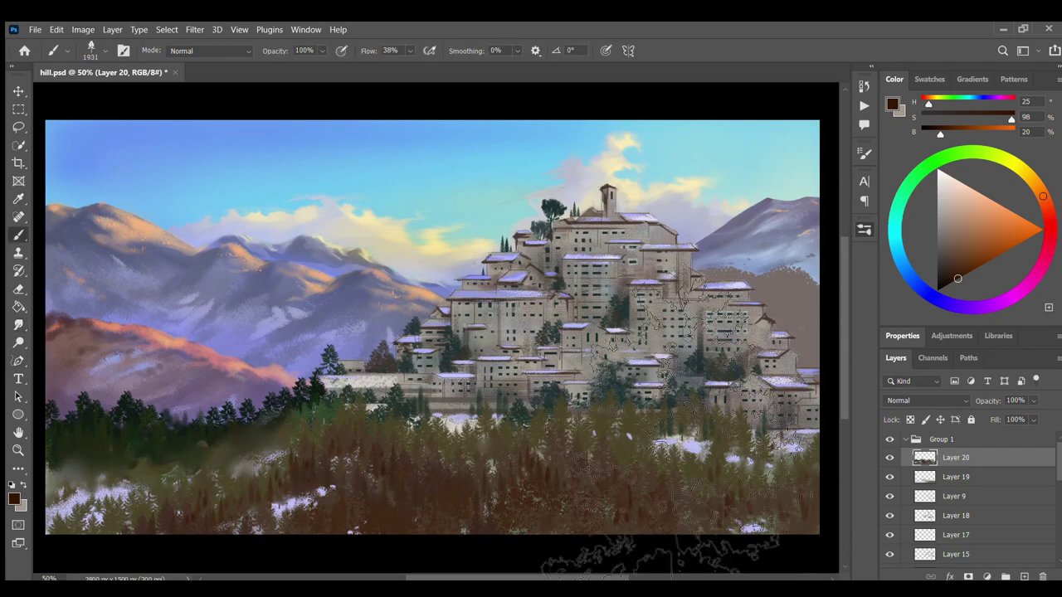
alt+click(89, 460)
alt+click(241, 452)
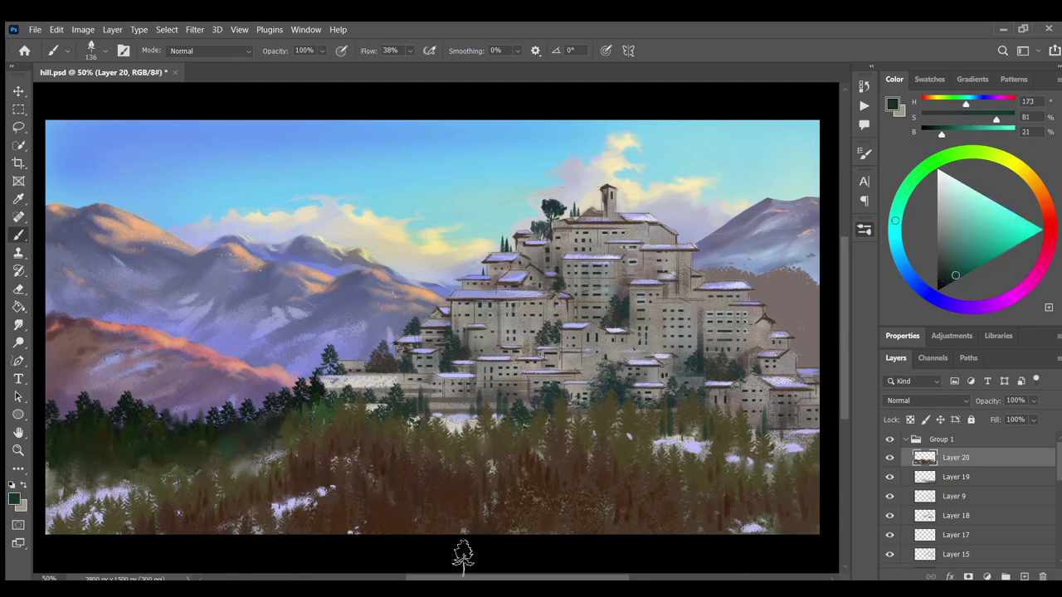
alt+click(170, 472)
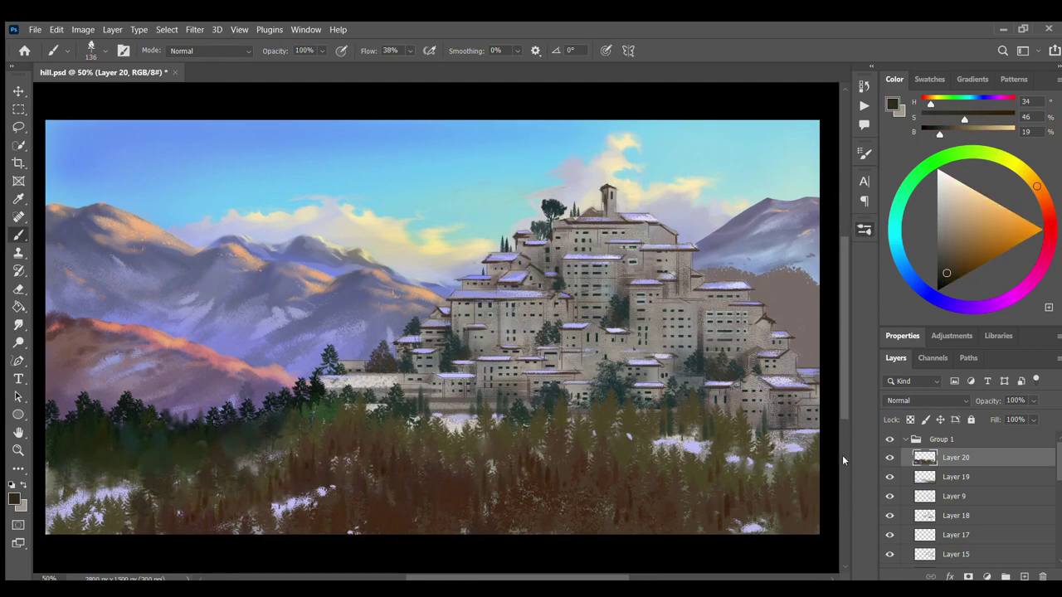
alt+click(61, 489)
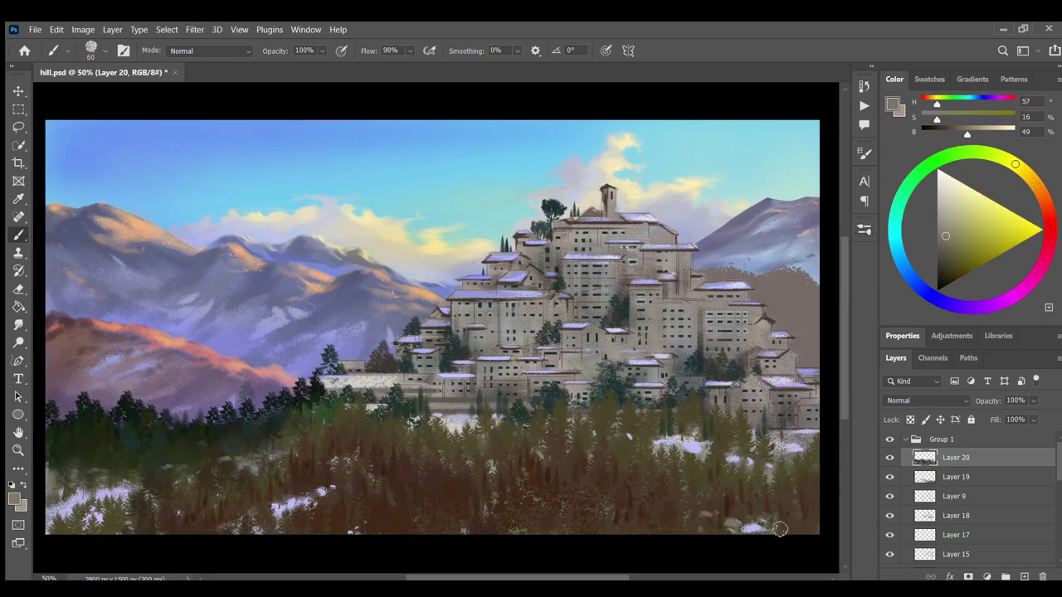
alt+click(710, 522)
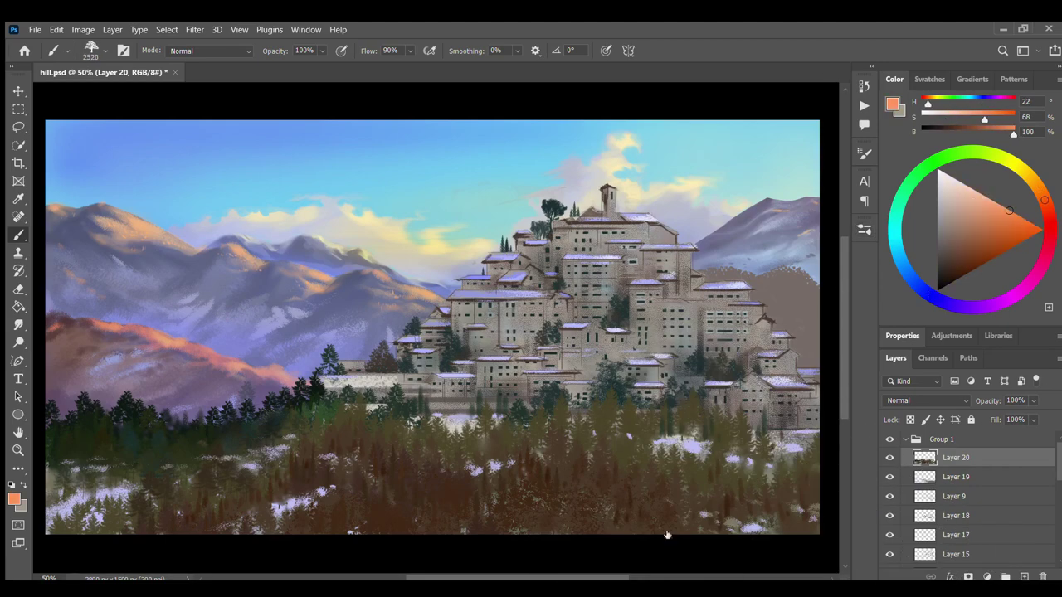
click(953, 272)
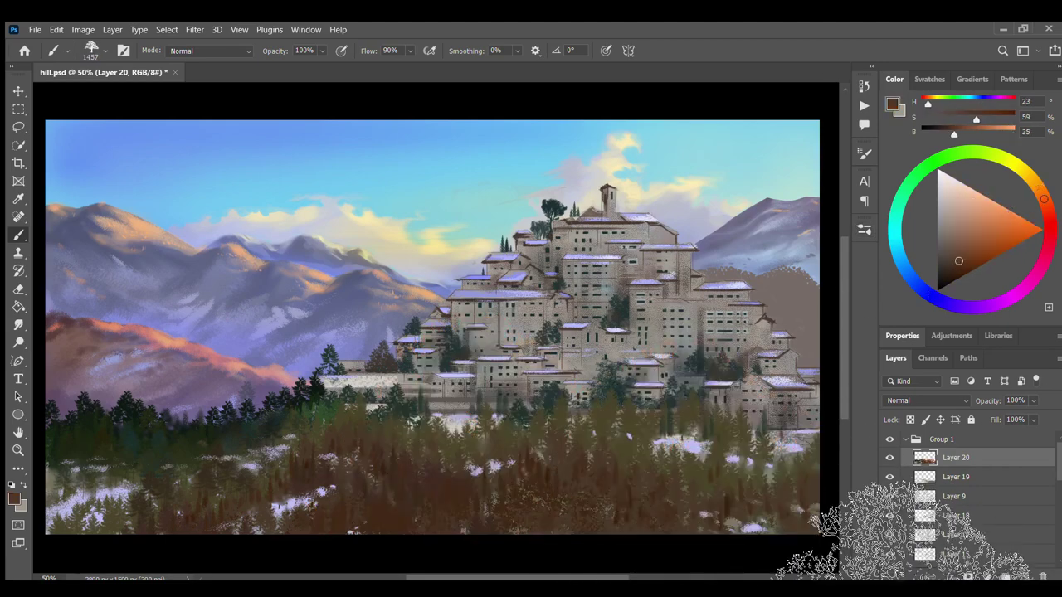
click(693, 419)
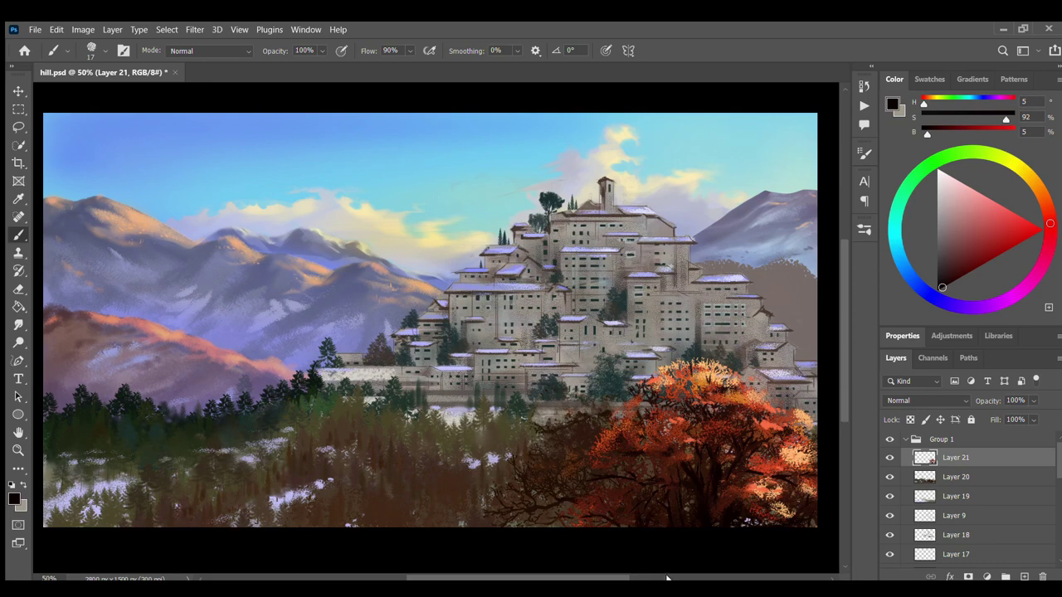
Dab orange and yellow-orange highlights across the autumn tree's canopy.
drag(672, 448, 714, 369)
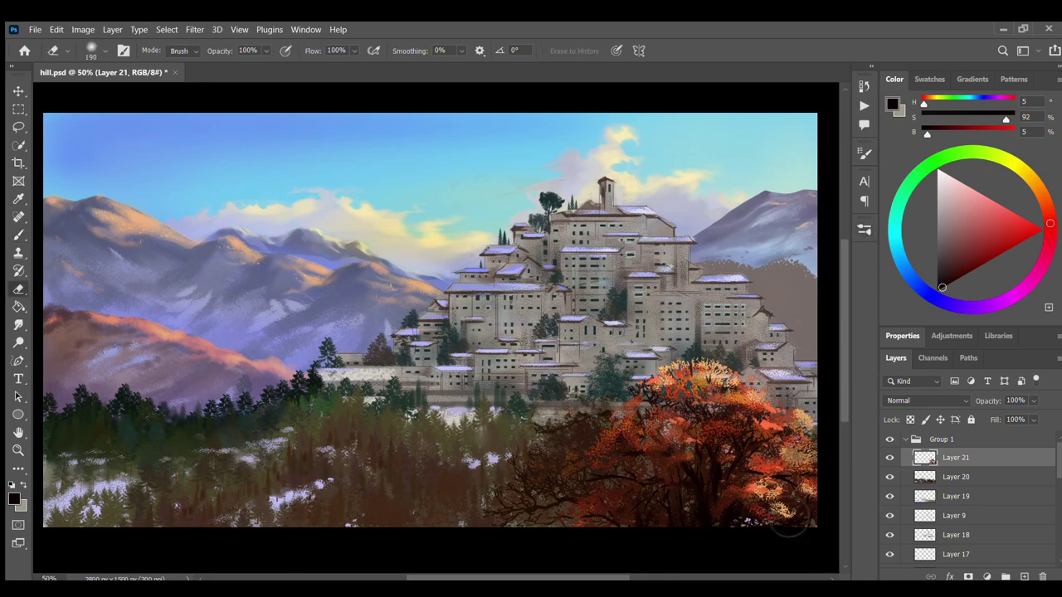
drag(648, 386, 693, 366)
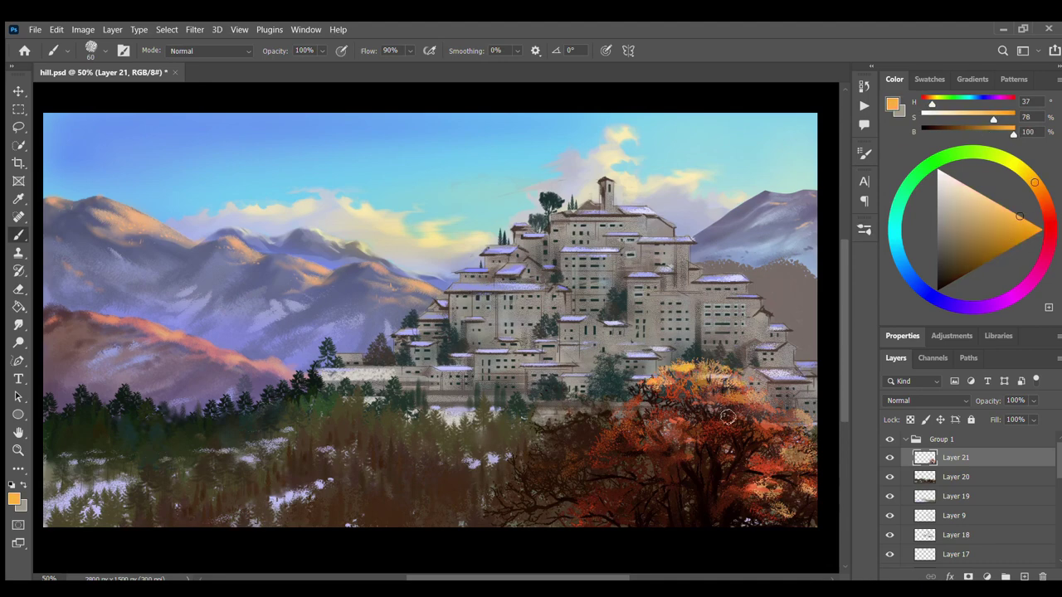
drag(722, 406, 780, 439)
drag(705, 436, 793, 494)
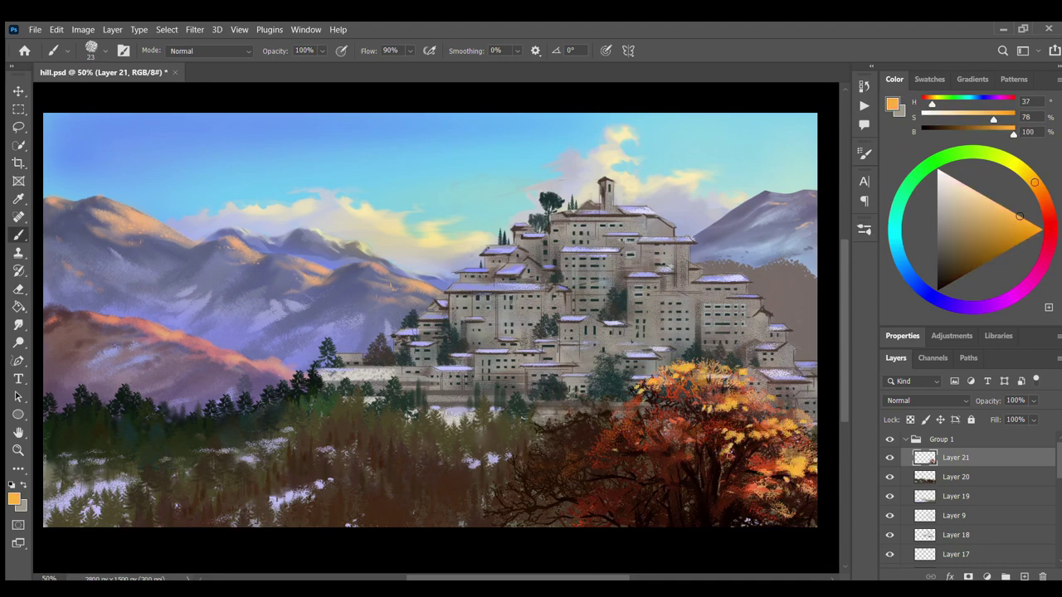
alt+click(746, 464)
On a new layer above Group 1, paint dark green, orange and light-green trees right of the town.
click(942, 439)
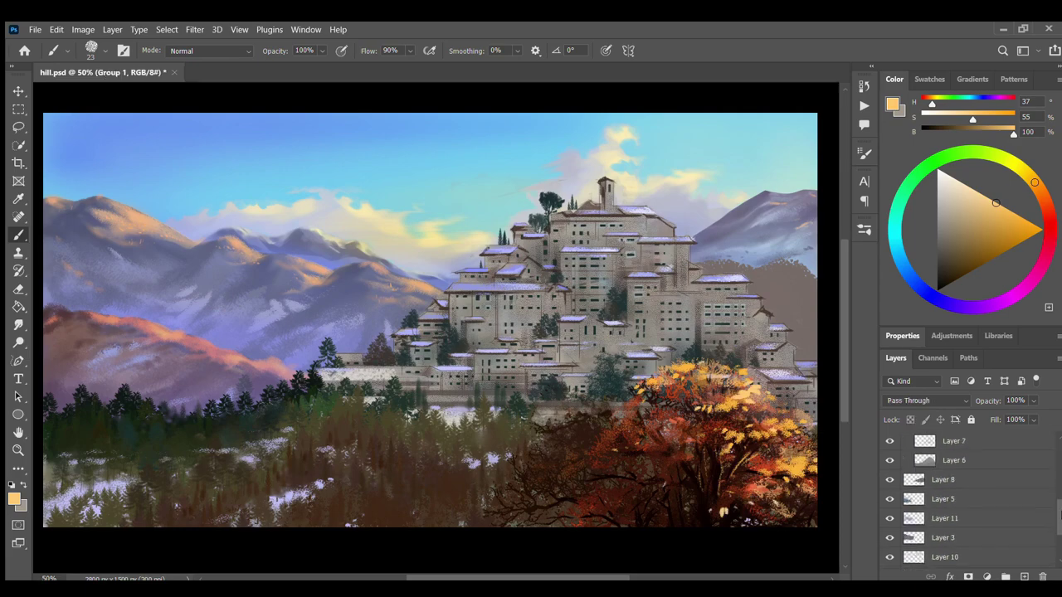
key(ctrl+shift+alt+n)
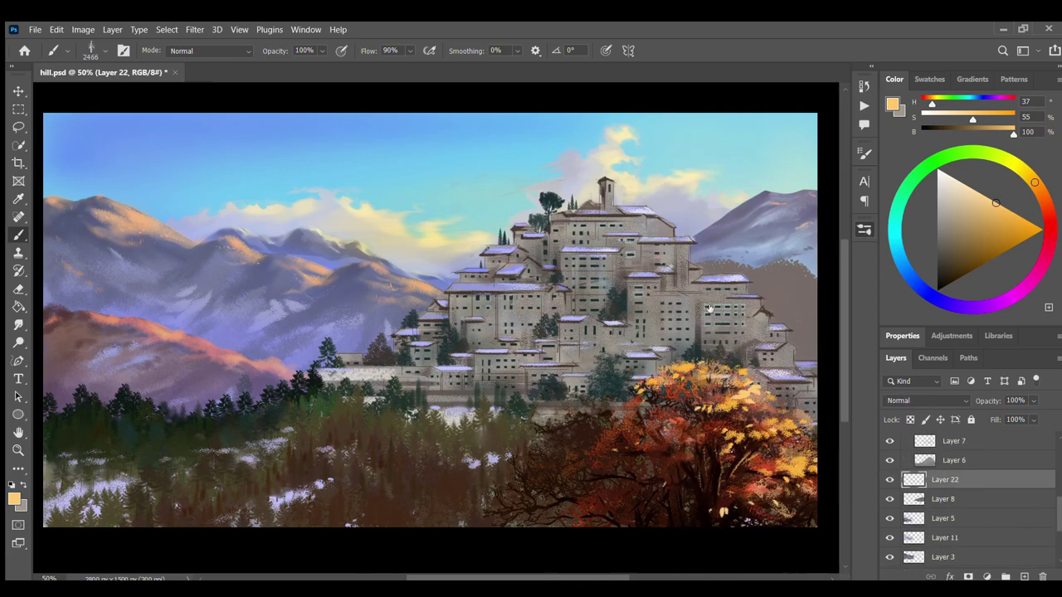
alt+click(637, 287)
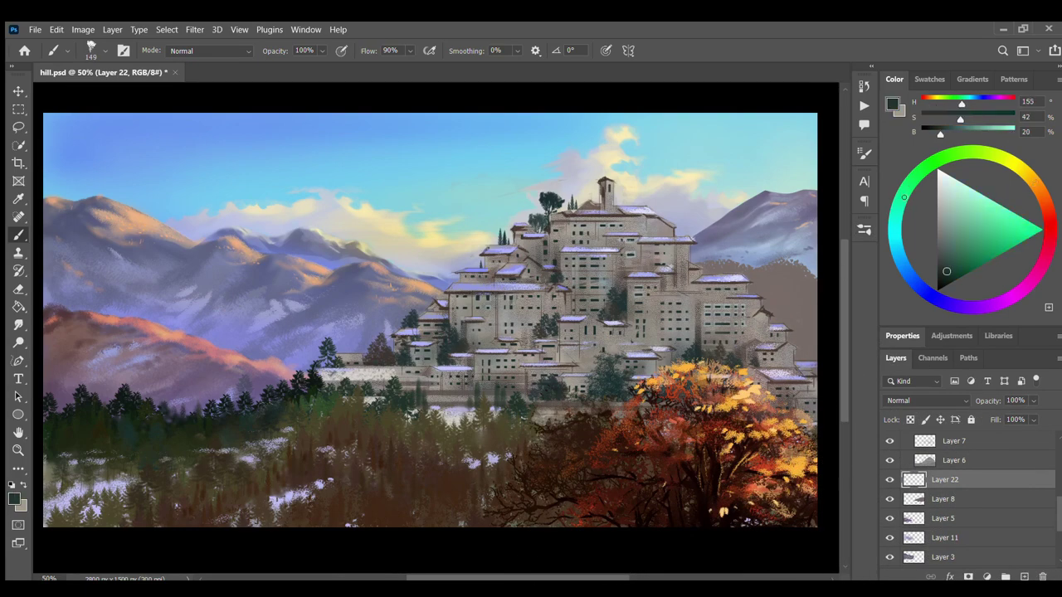
mouse_move(701, 249)
mouse_down()
mouse_move(746, 282)
mouse_move(780, 274)
mouse_move(776, 265)
mouse_move(765, 316)
mouse_move(772, 282)
mouse_move(801, 316)
mouse_move(792, 303)
mouse_up()
alt+click(730, 374)
mouse_move(853, 404)
mouse_down()
mouse_move(801, 303)
mouse_move(801, 328)
mouse_up()
Add bright yellow foliage with a larger brush and dark red-brown shading to the right-edge trees.
alt+click(772, 390)
key(bracketright)
click(1008, 210)
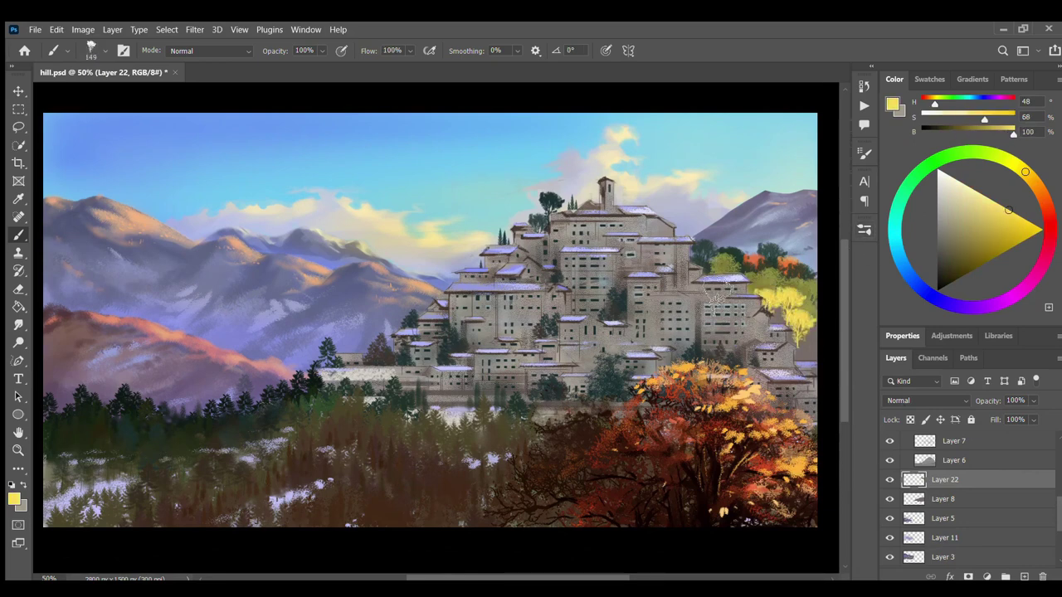
mouse_move(763, 295)
mouse_down()
mouse_move(805, 336)
mouse_move(792, 365)
mouse_up()
alt+click(797, 328)
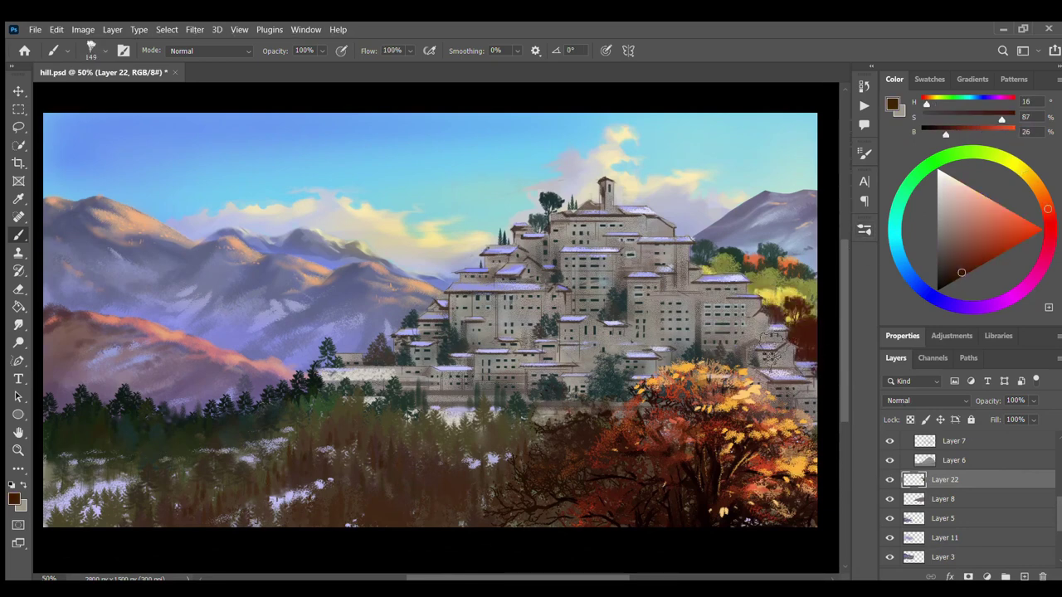
alt+click(739, 299)
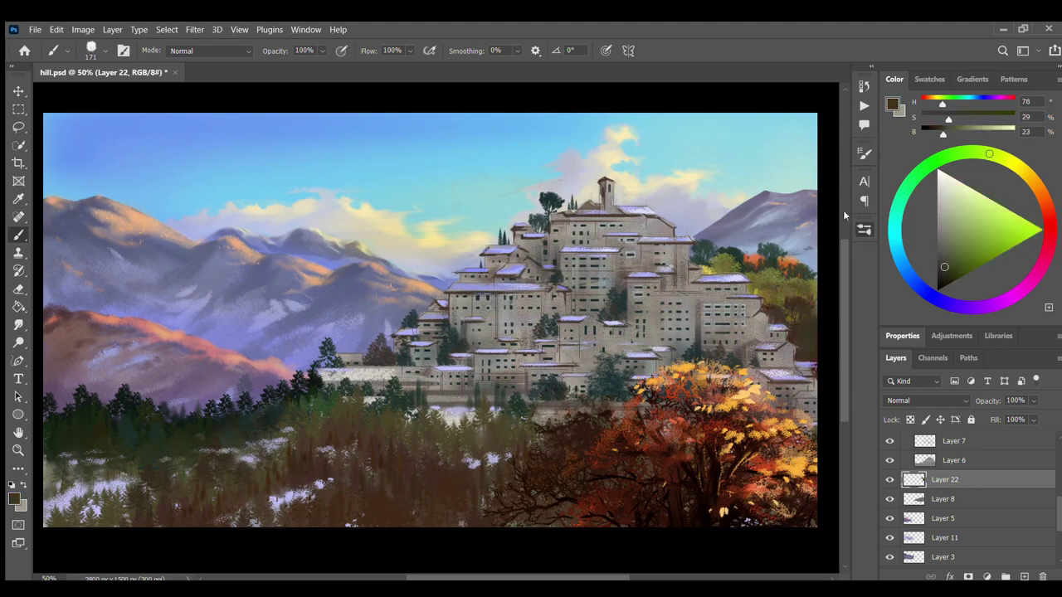
Switch to a smaller textured brush and sample greens, orange, yellow and dark olive from the trees.
key(period)
alt+click(718, 253)
alt+click(758, 260)
alt+click(731, 266)
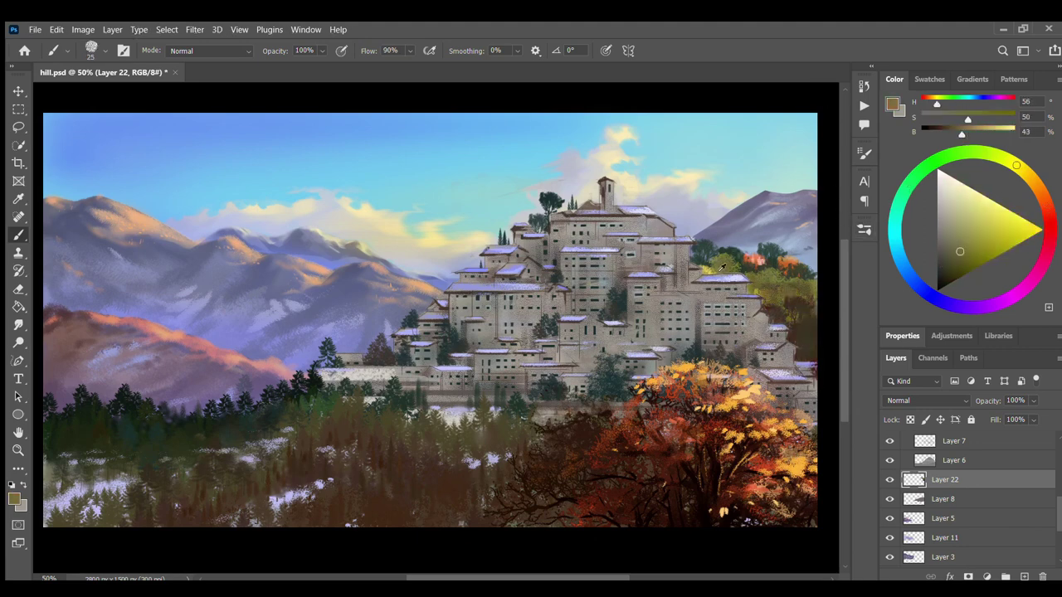
alt+click(732, 267)
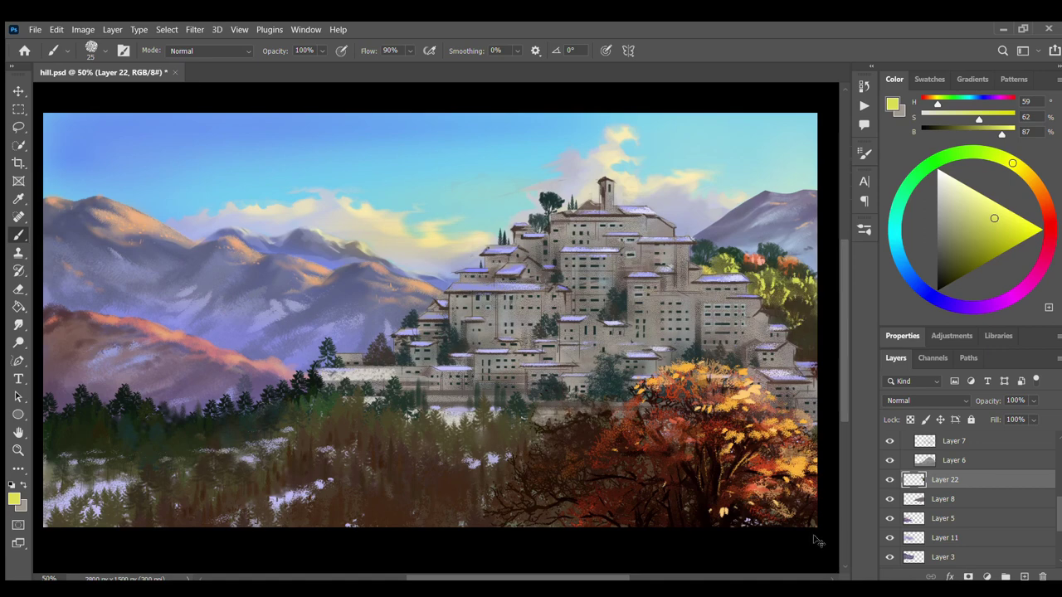
alt+click(804, 290)
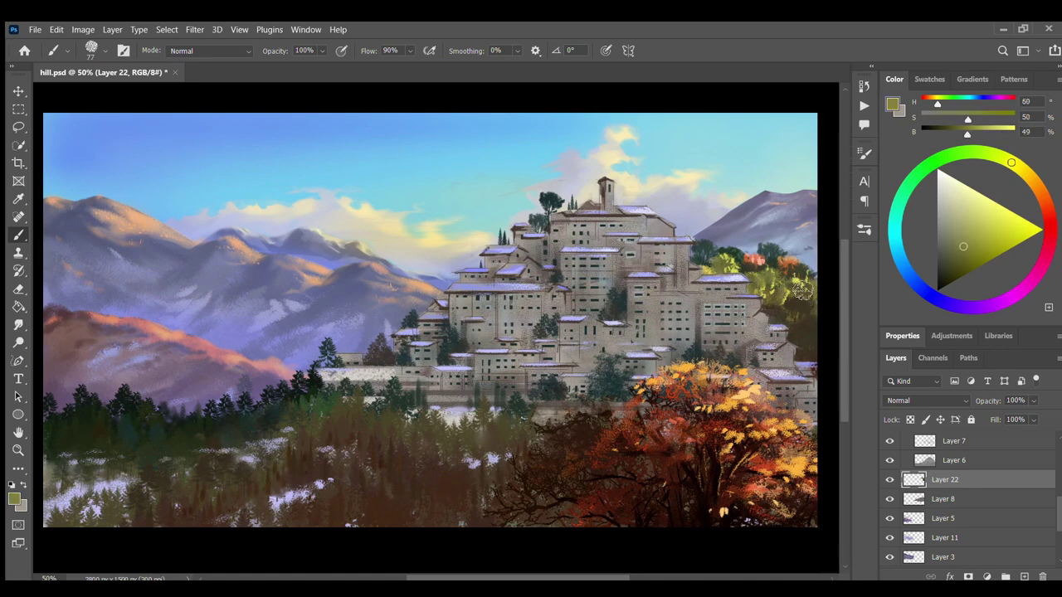
ctrl+click(730, 432)
Try bright yellow light on the tower on a new layer, then undo it.
alt+click(741, 466)
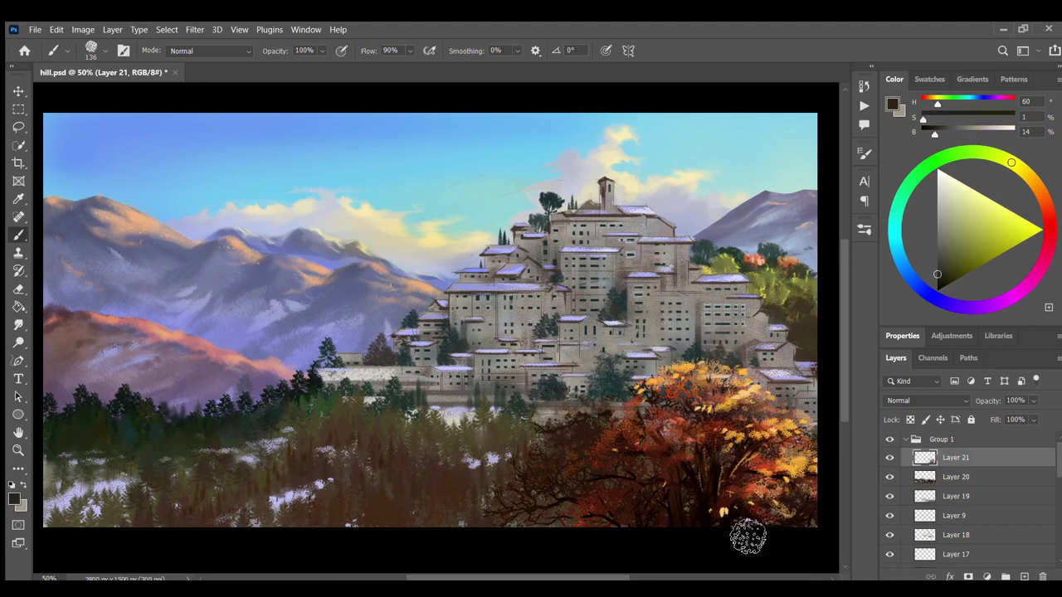
key(ctrl+shift+alt+n)
alt+click(611, 192)
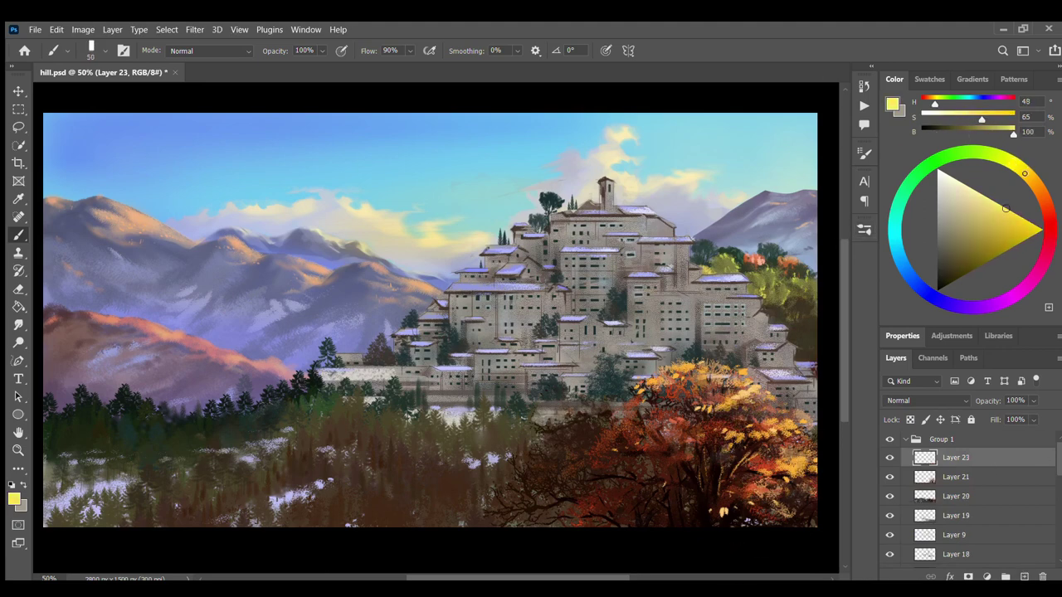
alt+click(611, 199)
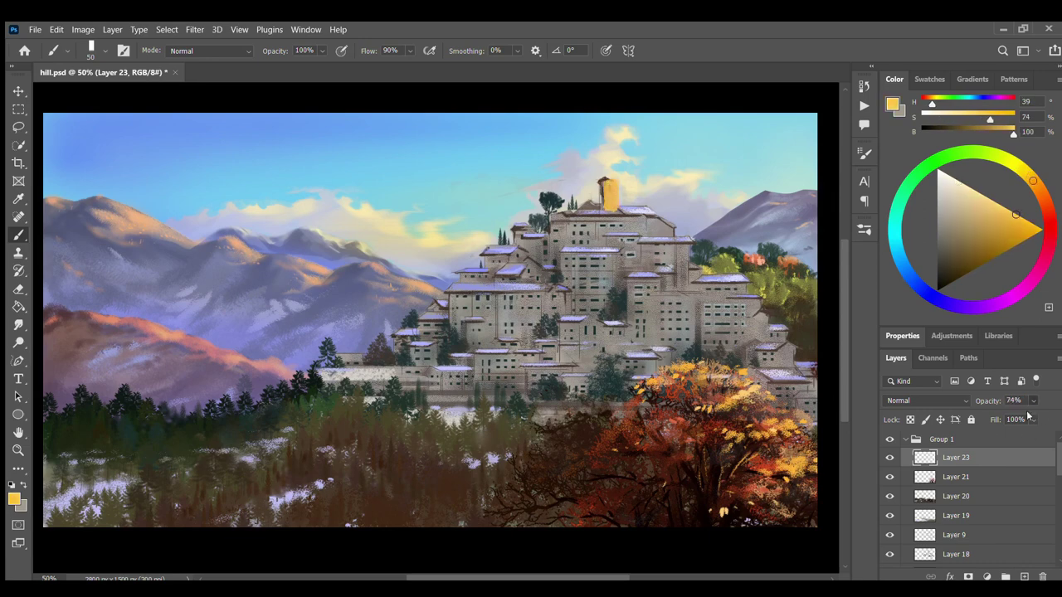
click(1036, 234)
drag(608, 184, 610, 203)
drag(1033, 400, 1019, 419)
key(ctrl+z)
key(ctrl+z)
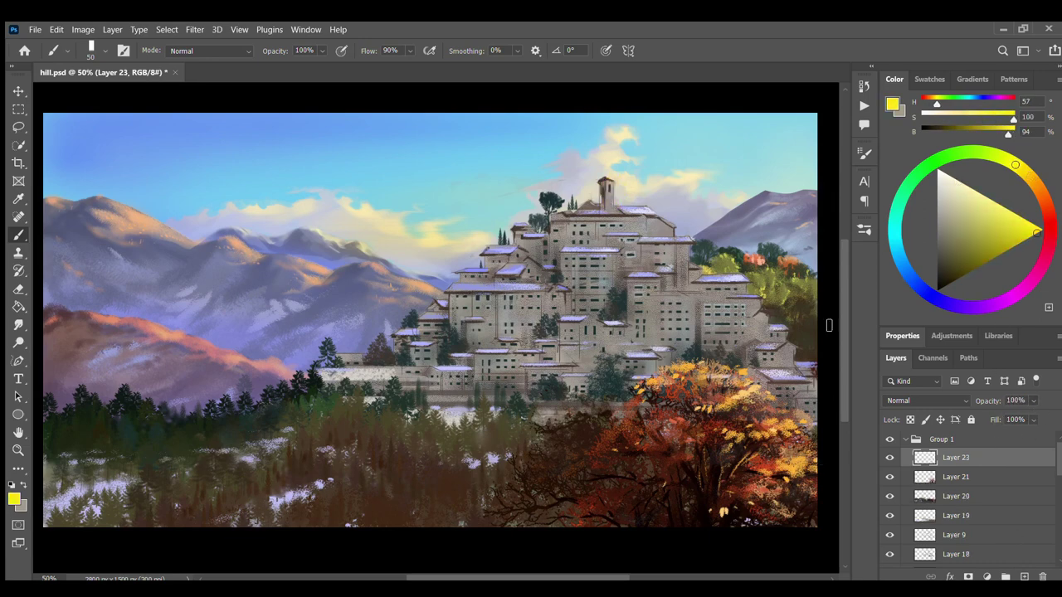
On a new layer above Layer 6, paint warm yellow light on the tower and buildings to its right.
ctrl+click(610, 196)
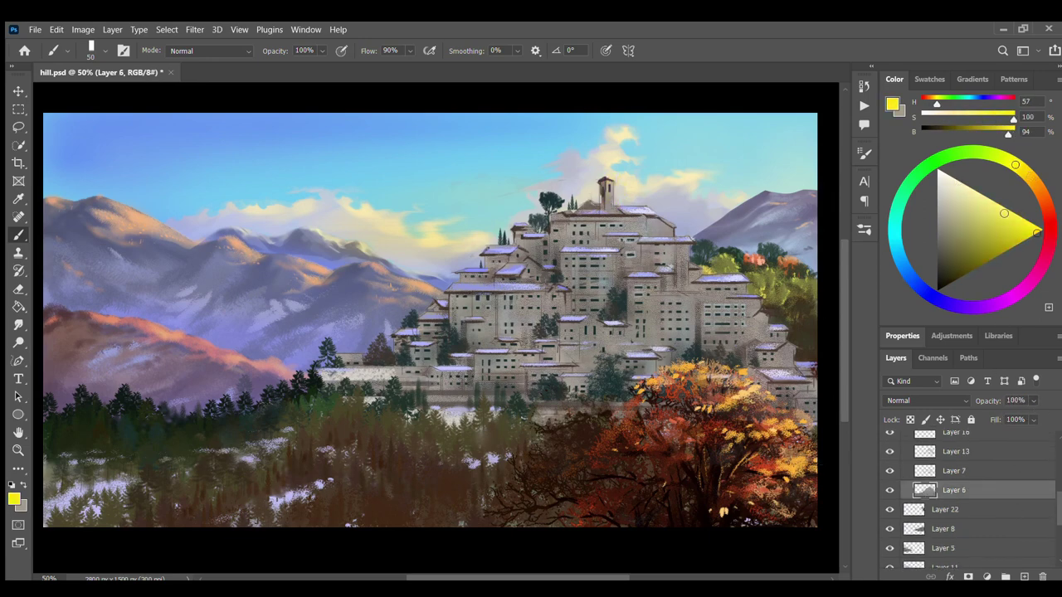
alt+click(609, 195)
alt+click(611, 196)
key(ctrl+shift+alt+n)
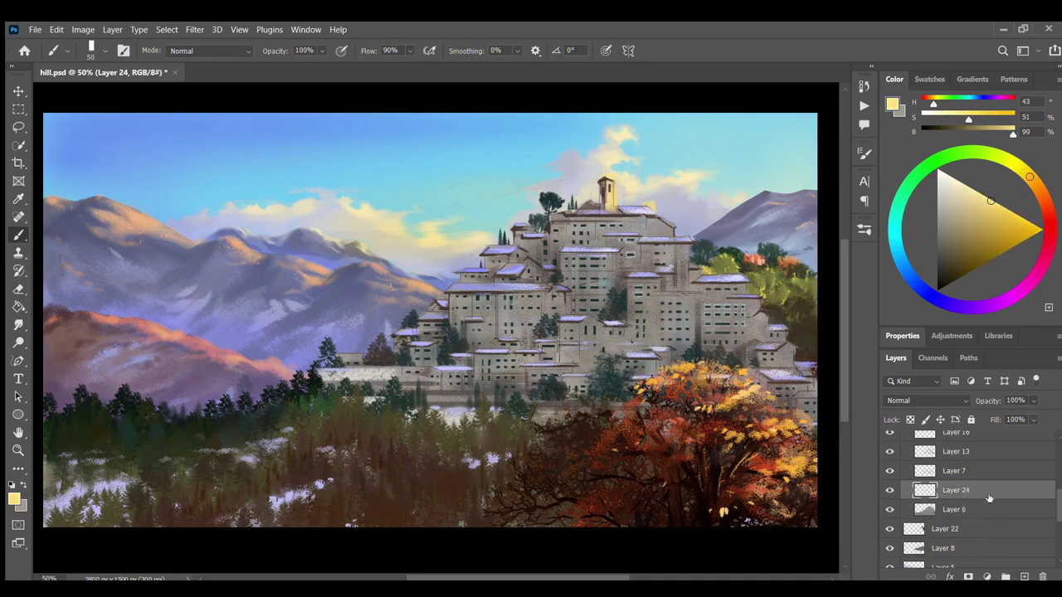
drag(639, 217, 693, 270)
mouse_move(726, 312)
mouse_down()
mouse_move(747, 287)
mouse_move(796, 365)
mouse_move(764, 348)
mouse_up()
Erase excess light, then paint more warm light on the buildings right of the tower on Layer 23.
key(e)
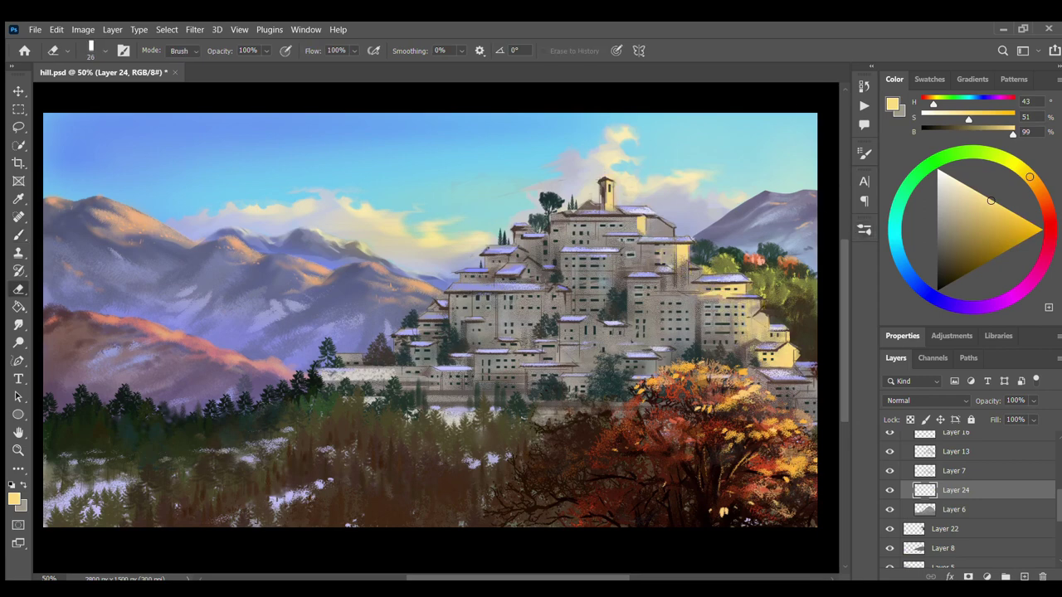
ctrl+click(728, 342)
key(b)
mouse_move(672, 237)
mouse_down()
mouse_move(647, 214)
mouse_move(698, 271)
mouse_move(738, 274)
mouse_move(782, 327)
mouse_up()
key(e)
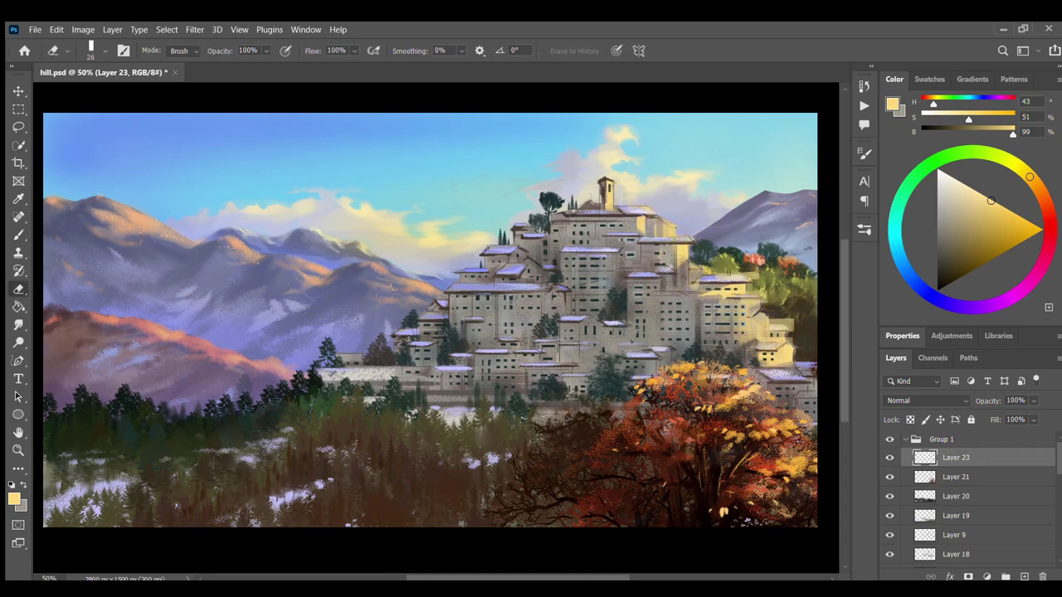
Paint and trim dark brown shadows among the right-edge trees.
key(b)
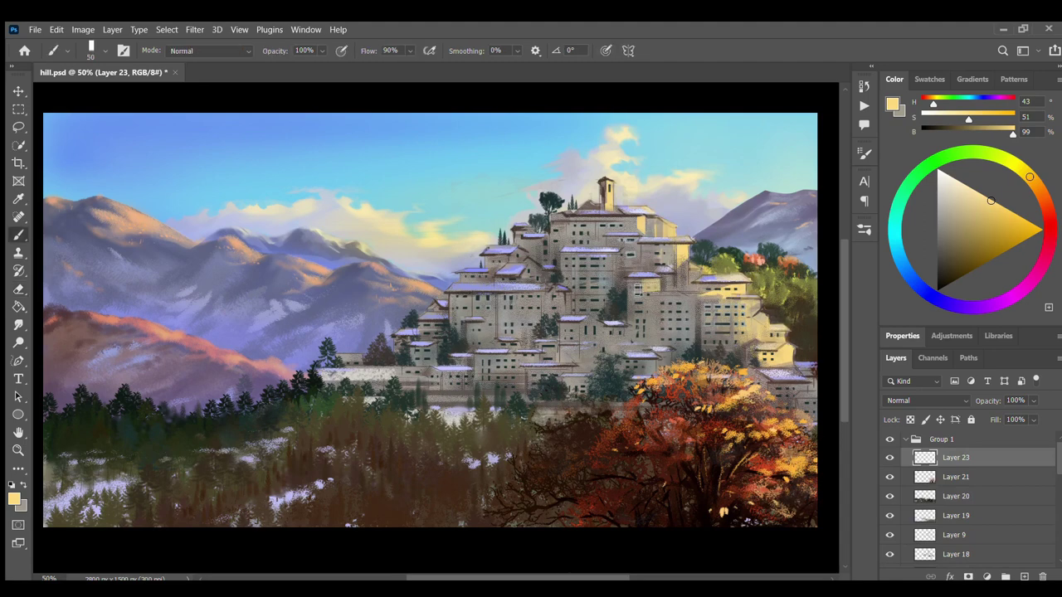
key(e)
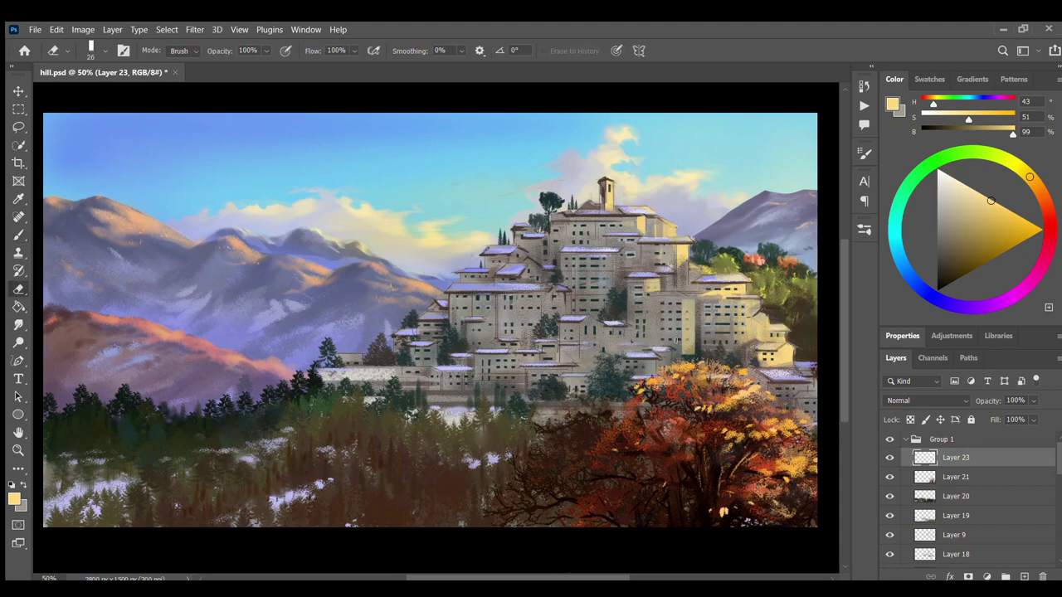
key(b)
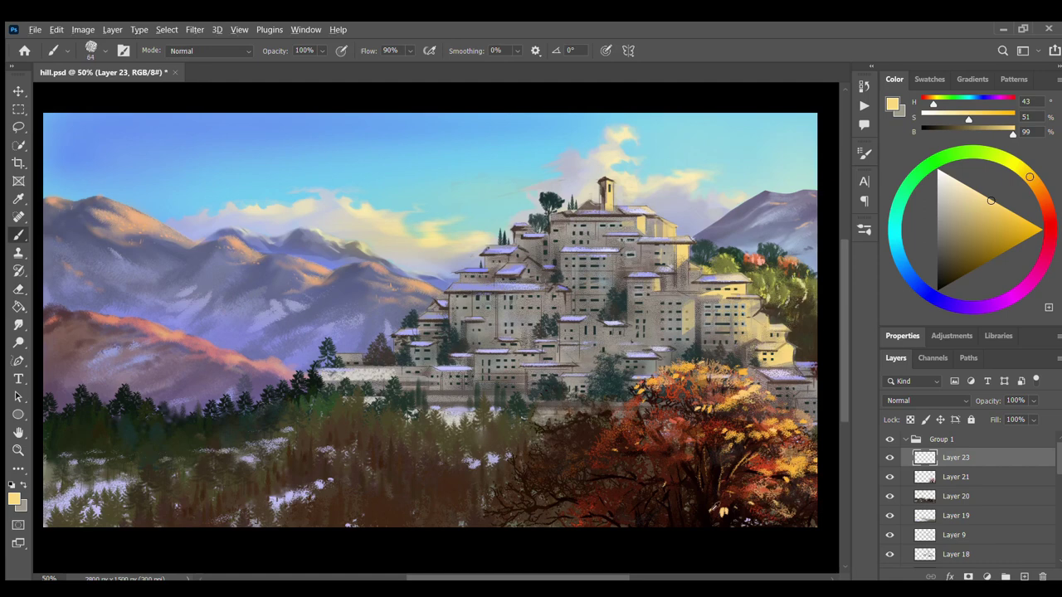
alt+click(801, 327)
mouse_move(789, 307)
mouse_down()
mouse_move(817, 345)
mouse_move(813, 369)
mouse_move(783, 359)
mouse_move(818, 348)
mouse_move(797, 332)
mouse_up()
key(e)
key(b)
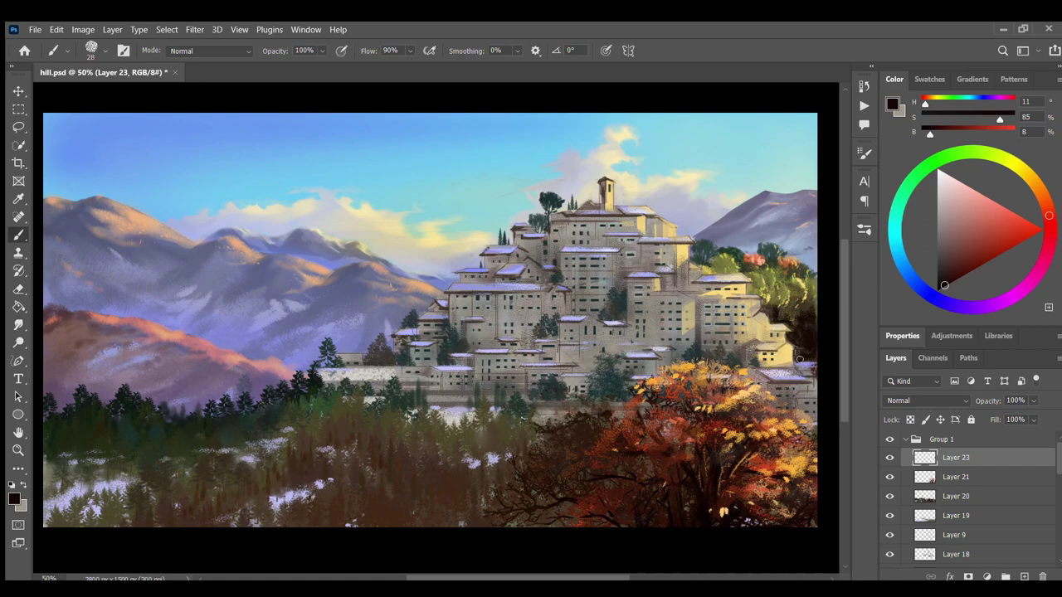
Brighten the right tree with yellow and paint soft diagonal sunbeams across the lower forest.
alt+click(768, 347)
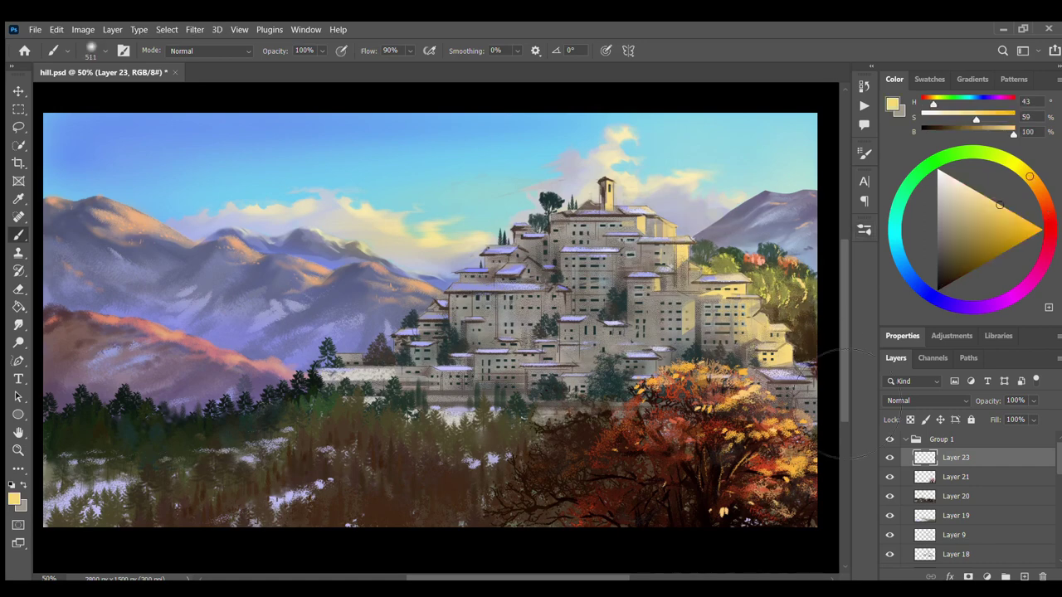
drag(731, 374, 797, 431)
key(alt+bracketleft)
key(alt+bracketleft)
drag(639, 411, 440, 498)
drag(722, 332, 266, 489)
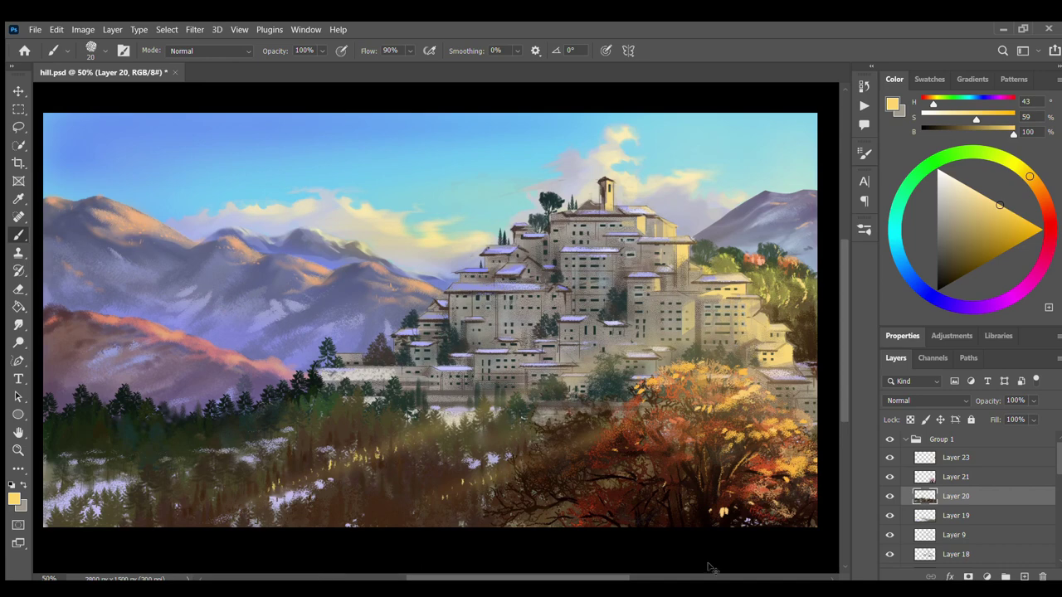
alt+click(476, 485)
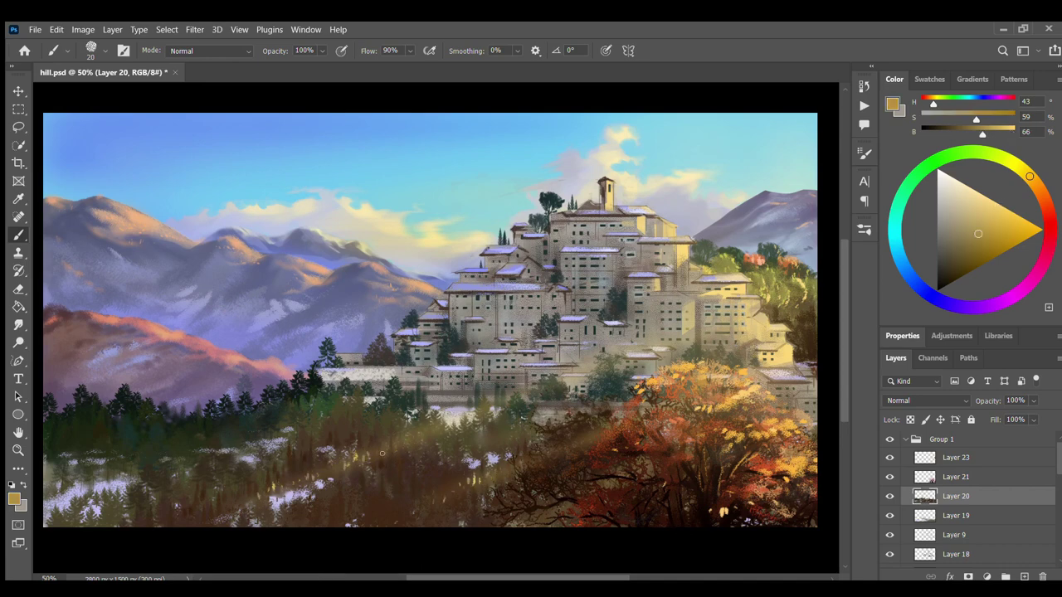
alt+click(274, 500)
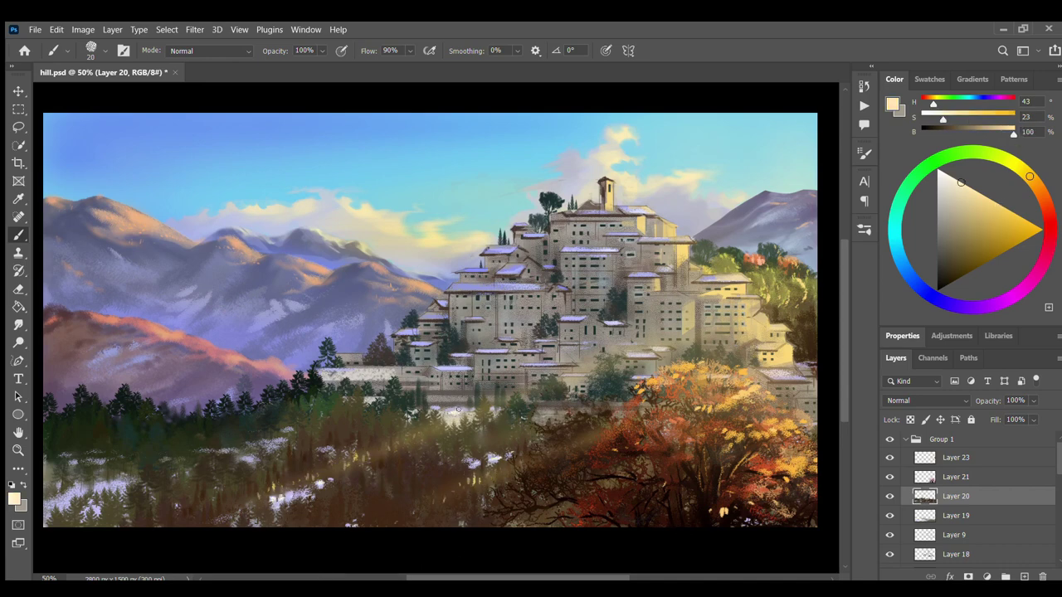
drag(950, 190, 949, 175)
ctrl+click(782, 325)
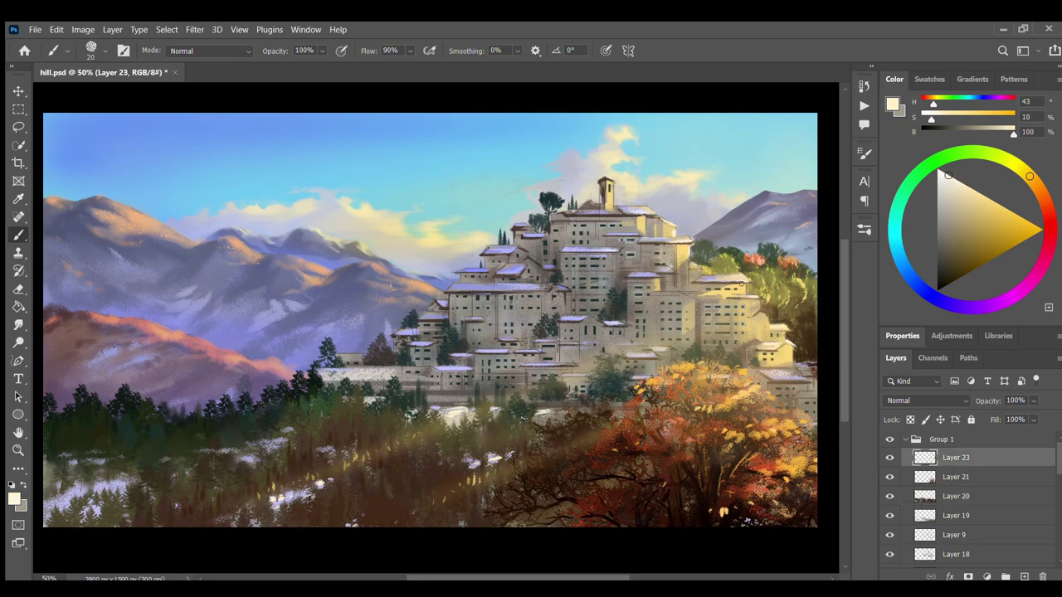
alt+click(761, 387)
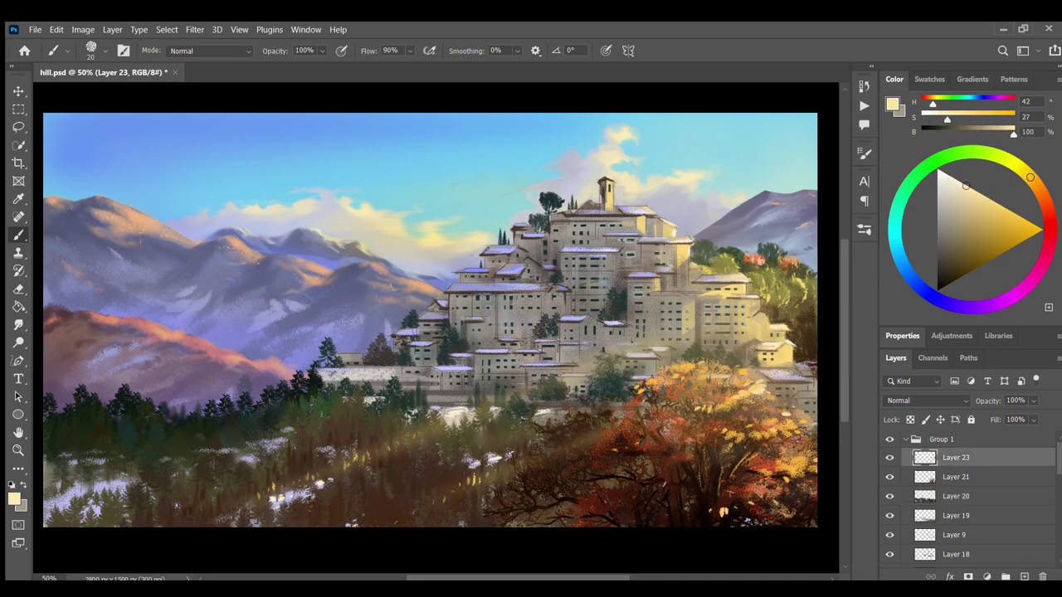
alt+click(649, 470)
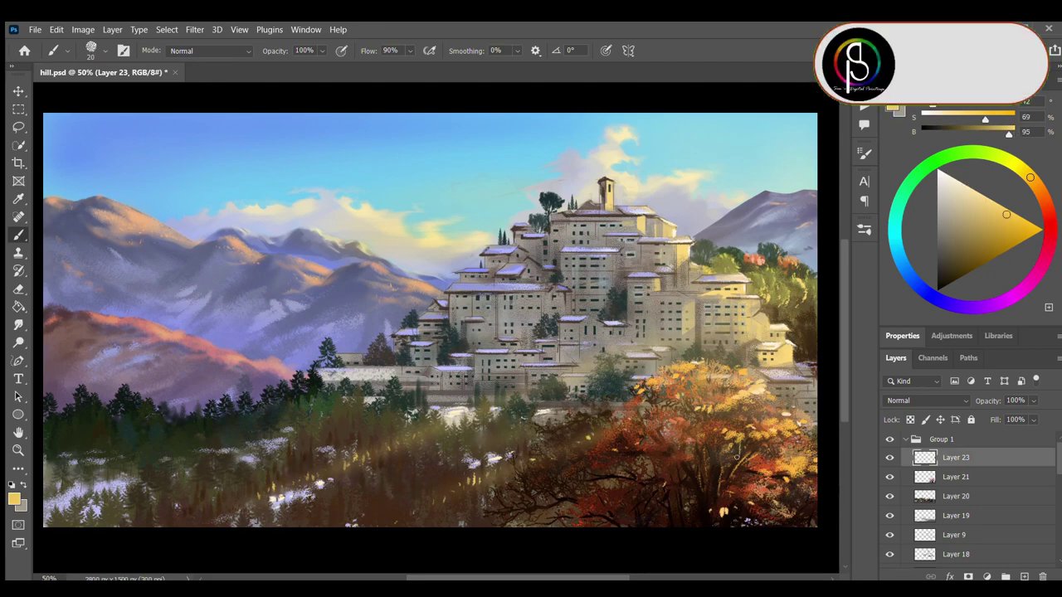